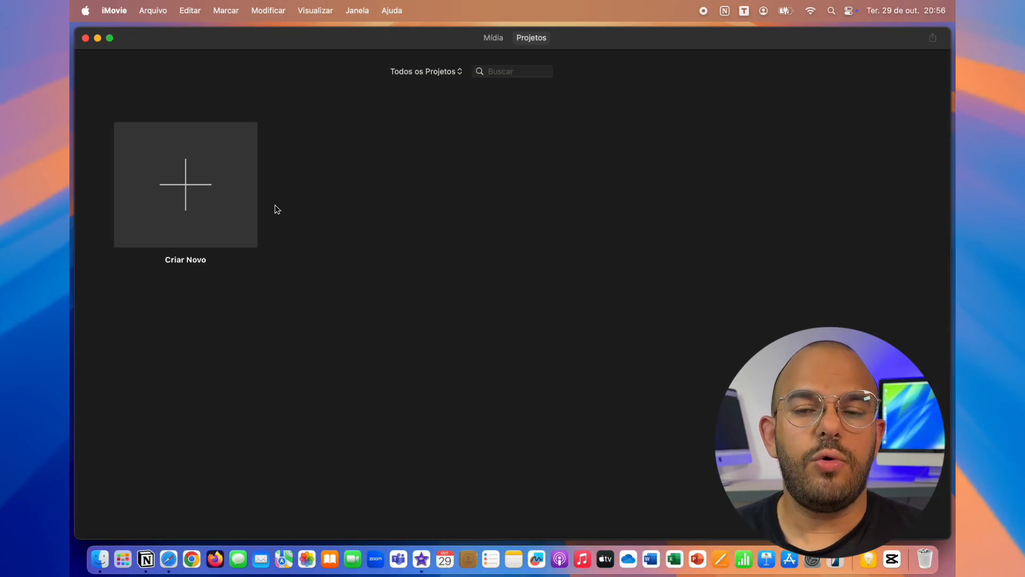
Step: Create a new movie project of the Filme type
{"action": "left_click", "coordinate": [233, 201]}
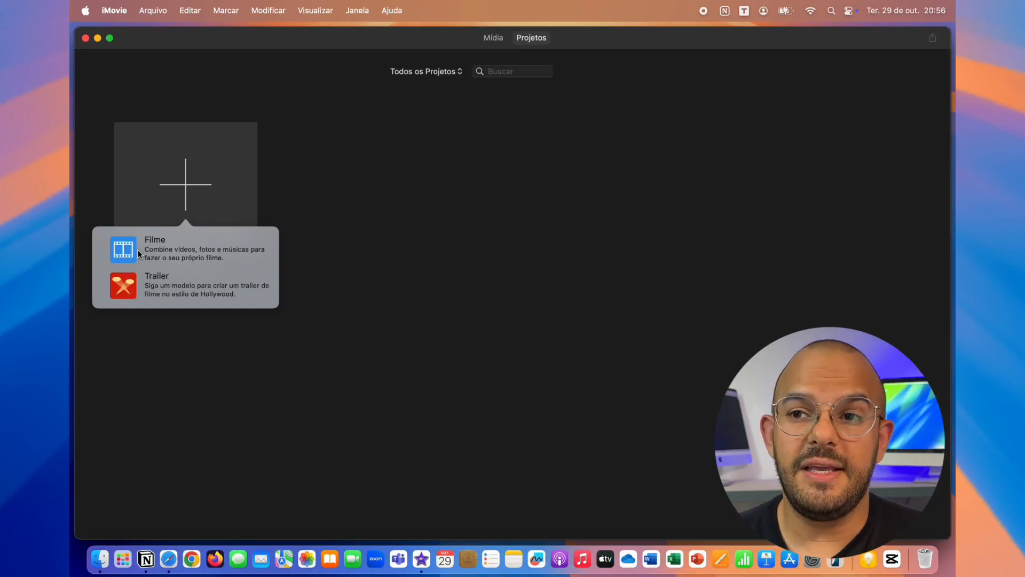
{"action": "left_click", "coordinate": [197, 260]}
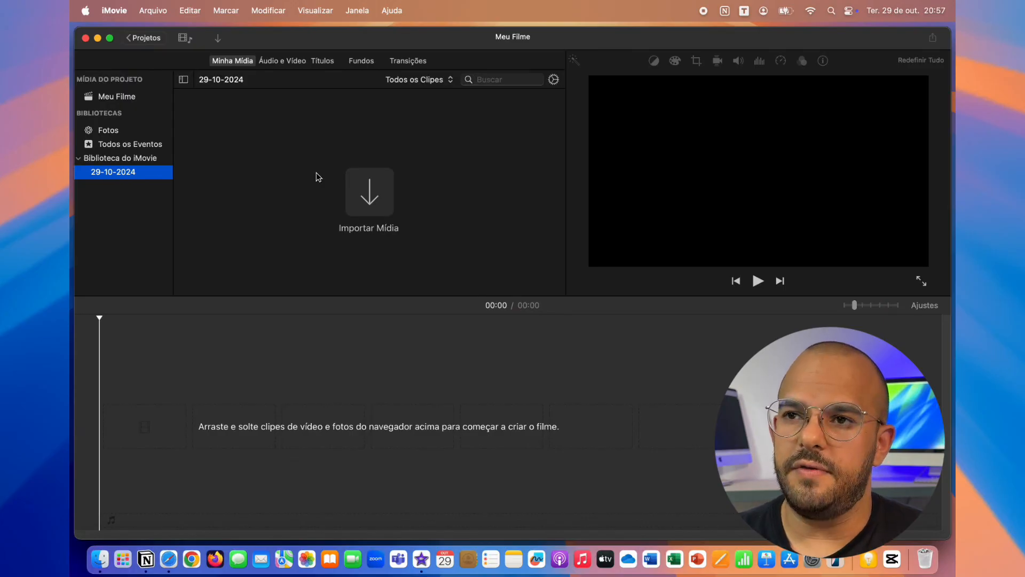
Step: Examine the available sound effects, titles, backgrounds and transitions, and return to the project's own media
{"action": "left_click", "coordinate": [281, 63]}
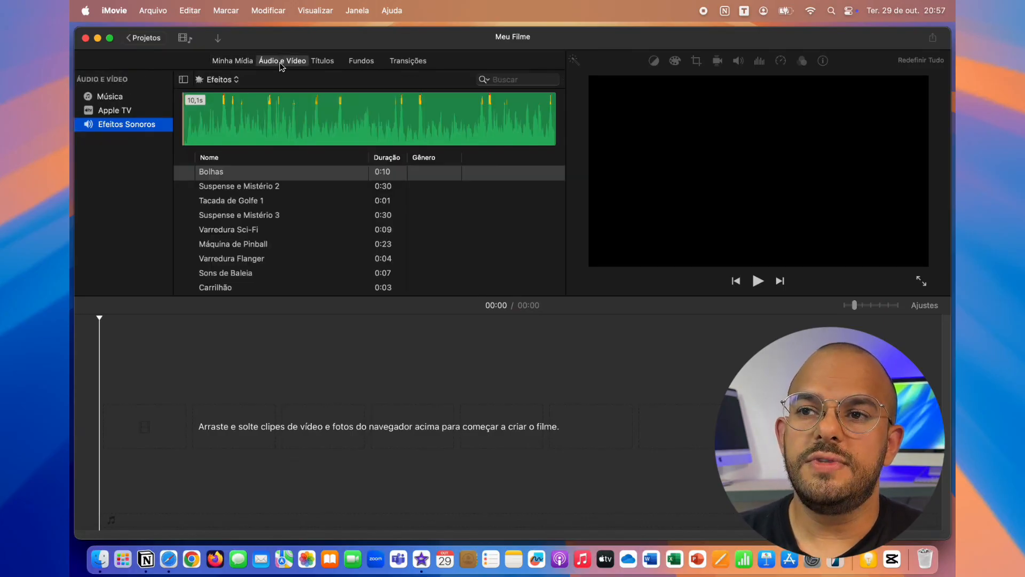
{"action": "left_click", "coordinate": [316, 63]}
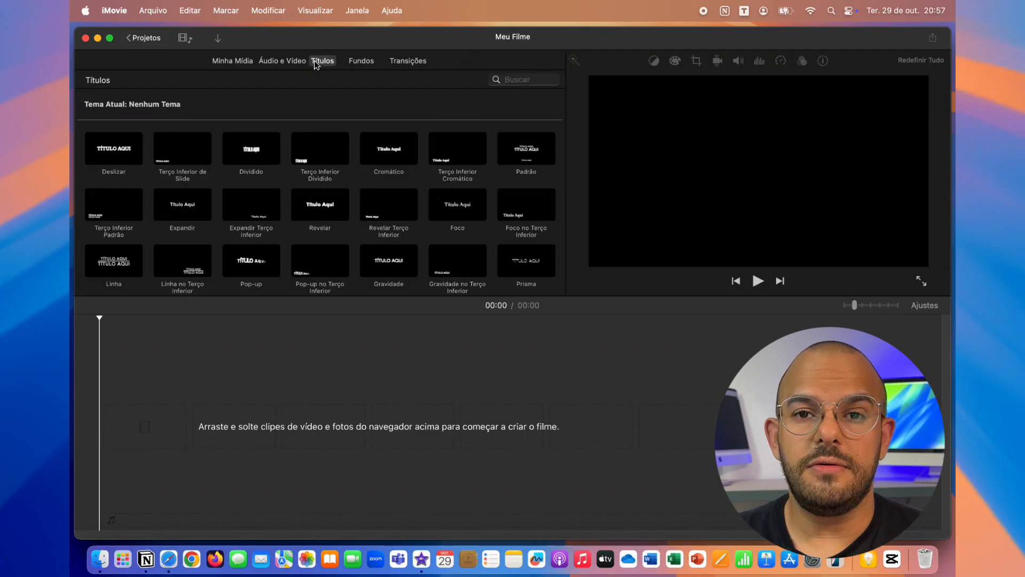
{"action": "left_click", "coordinate": [362, 61]}
{"action": "scroll", "coordinate": [336, 236], "scroll_direction": "down", "scroll_amount": 10}
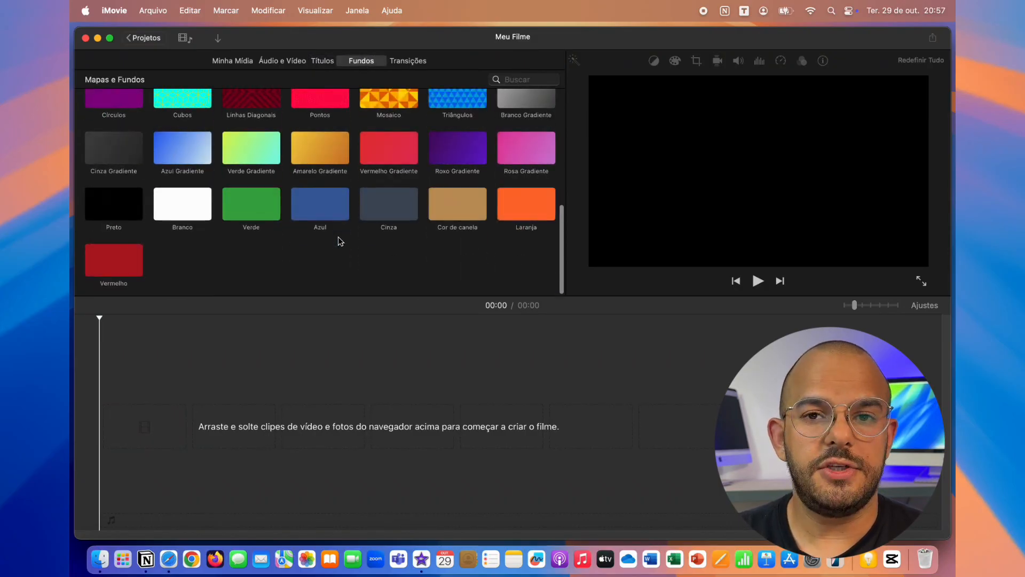
{"action": "scroll", "coordinate": [338, 236], "scroll_direction": "up", "scroll_amount": 10}
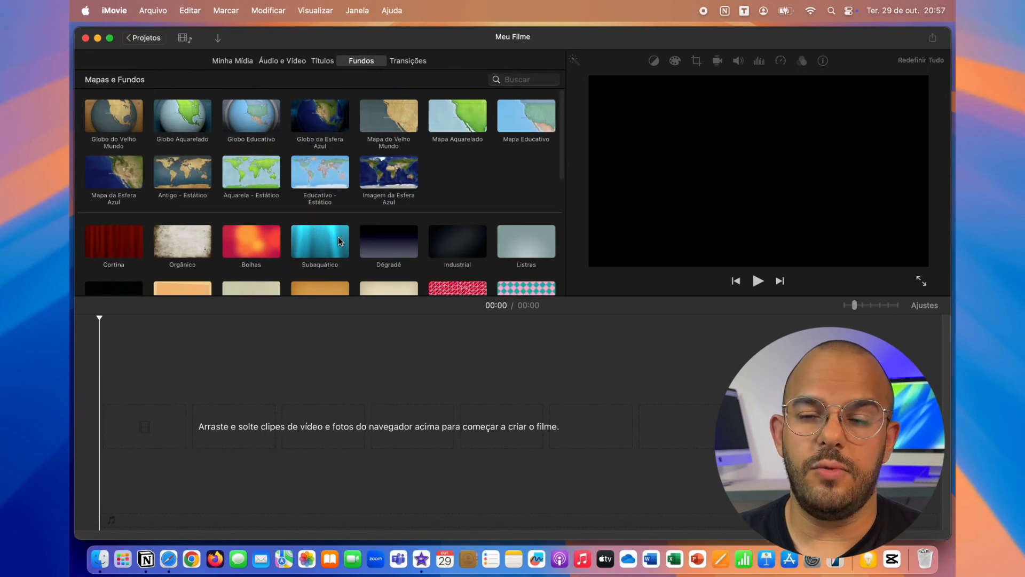
{"action": "left_click", "coordinate": [399, 62]}
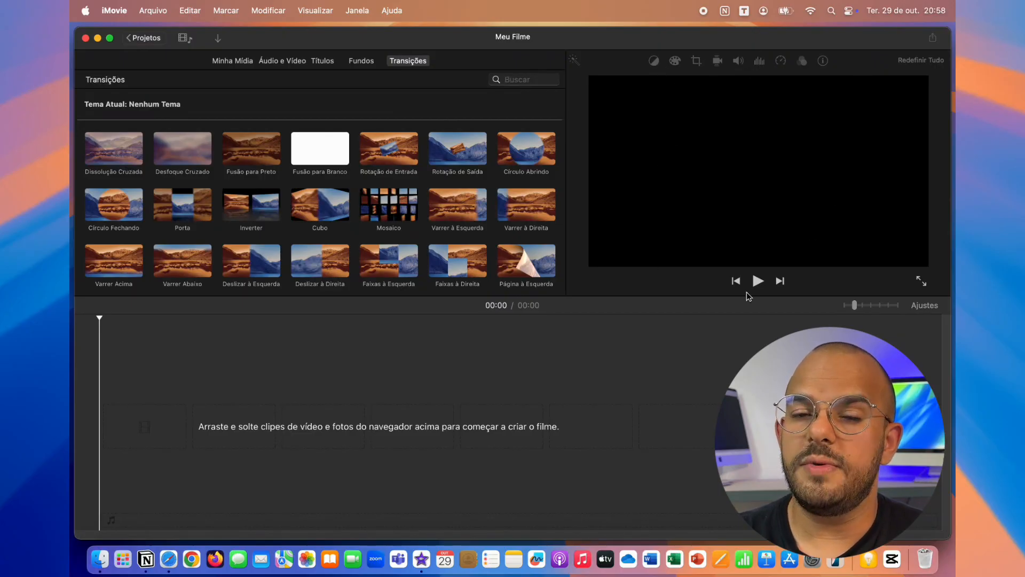
{"action": "left_click", "coordinate": [410, 434]}
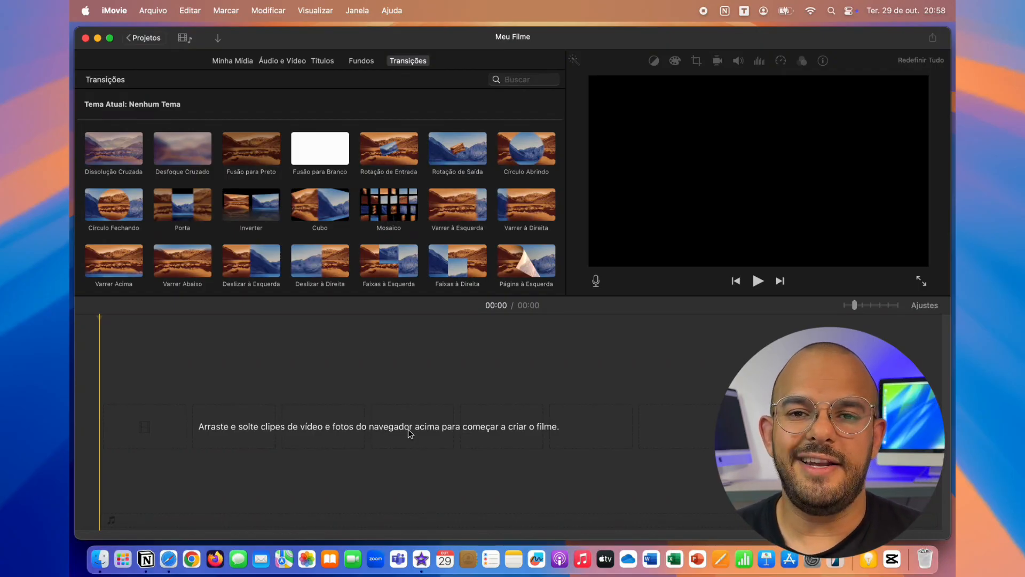
{"action": "left_click", "coordinate": [235, 62]}
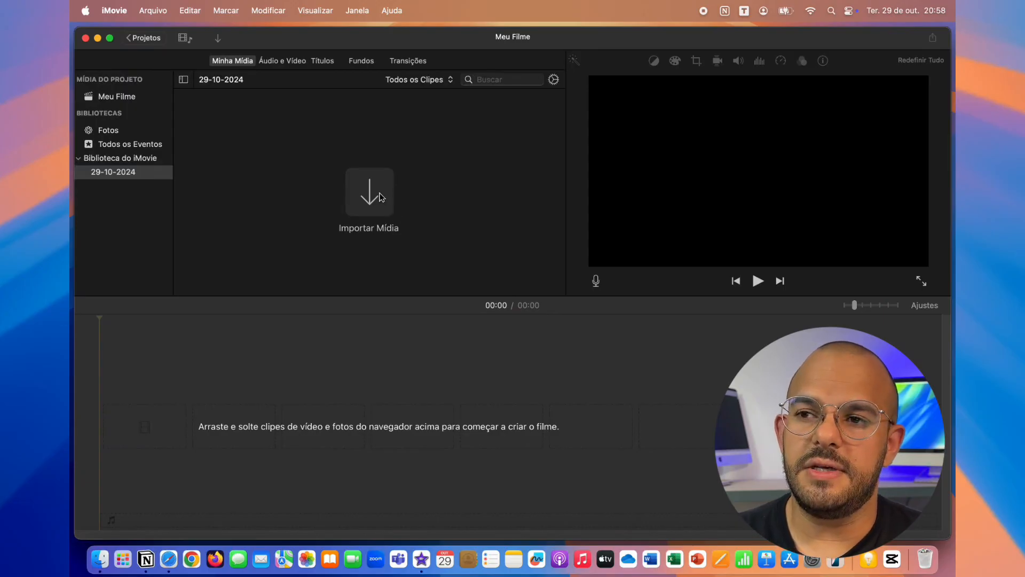
{"action": "left_click", "coordinate": [381, 197]}
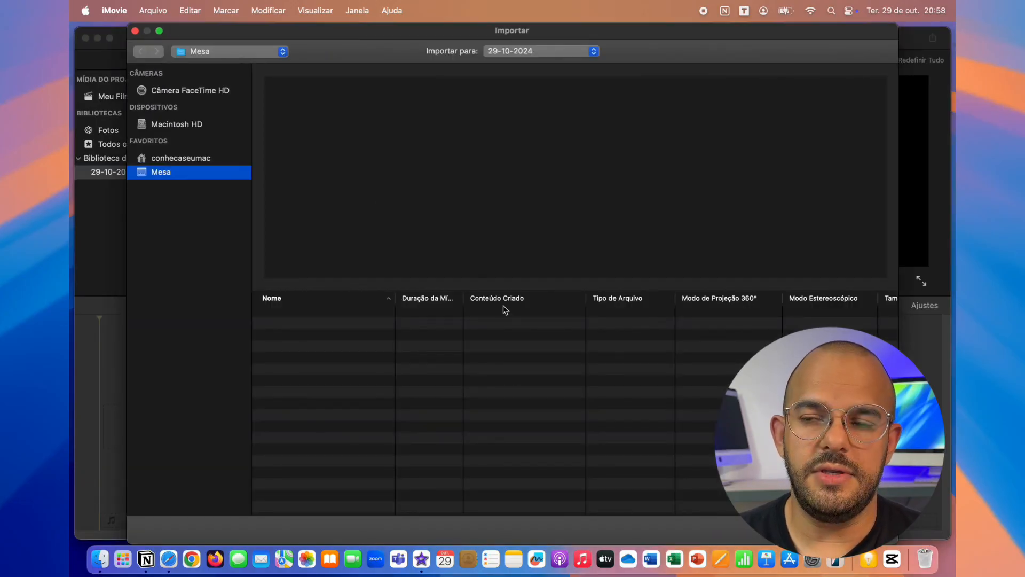
{"action": "left_click", "coordinate": [201, 158]}
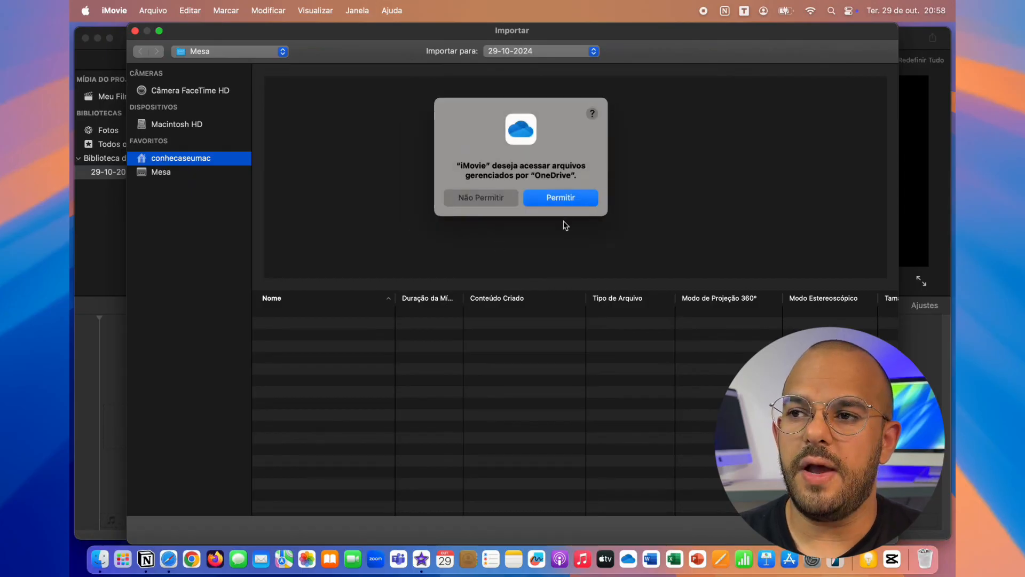
{"action": "left_click", "coordinate": [565, 203]}
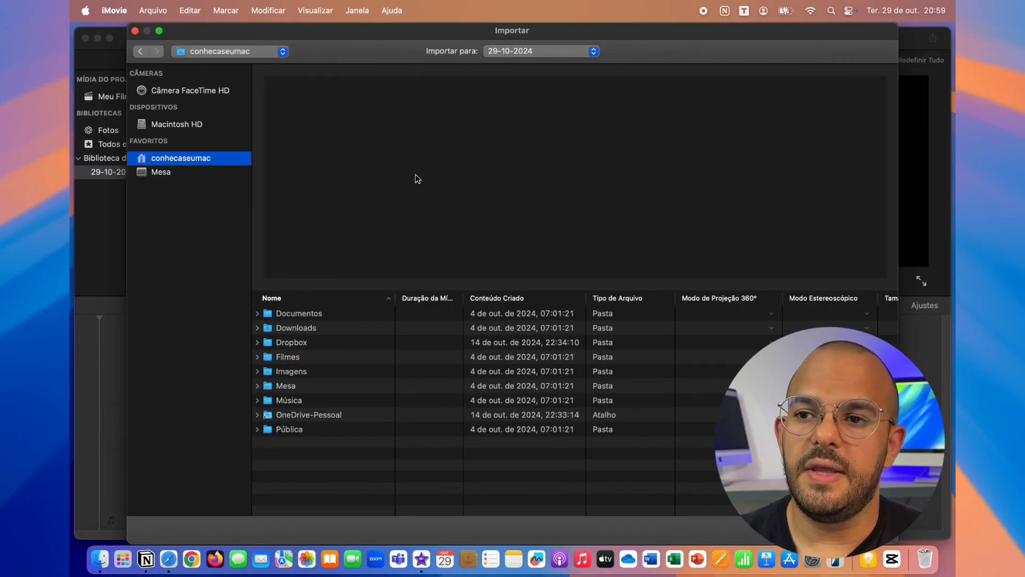
{"action": "left_click", "coordinate": [314, 315]}
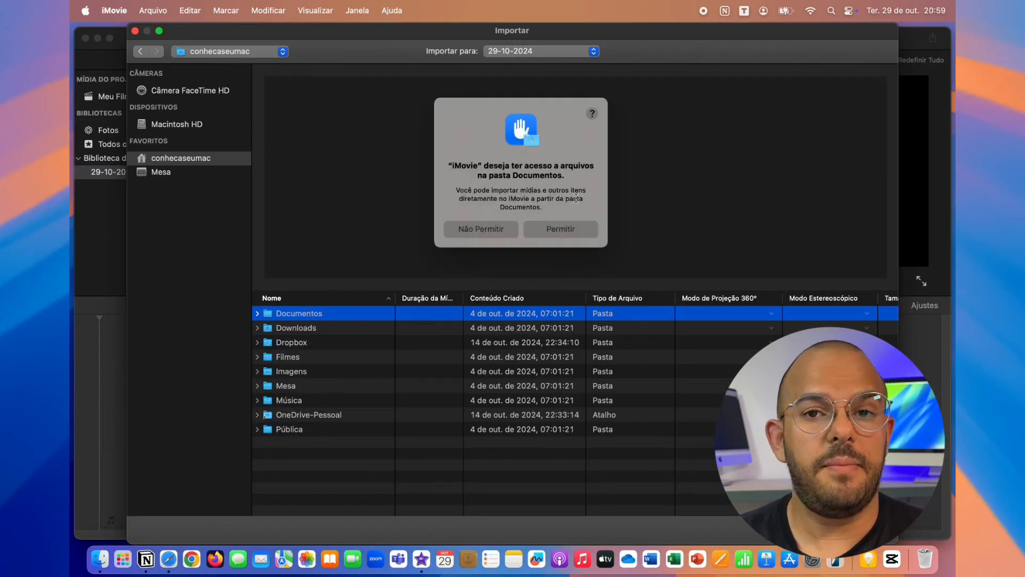
{"action": "left_click", "coordinate": [562, 229]}
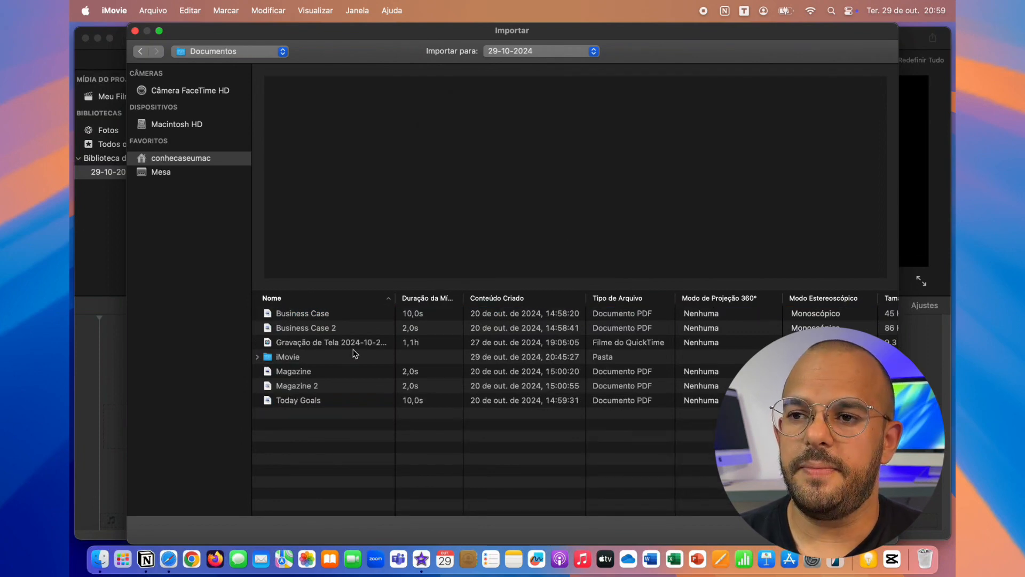
{"action": "double_click", "coordinate": [308, 359]}
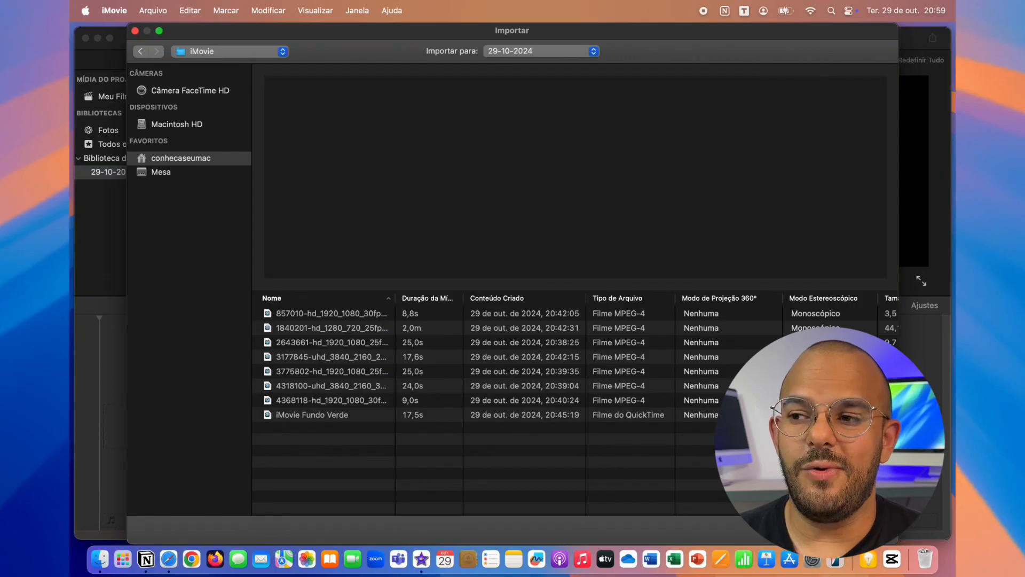
{"action": "key", "text": "Escape"}
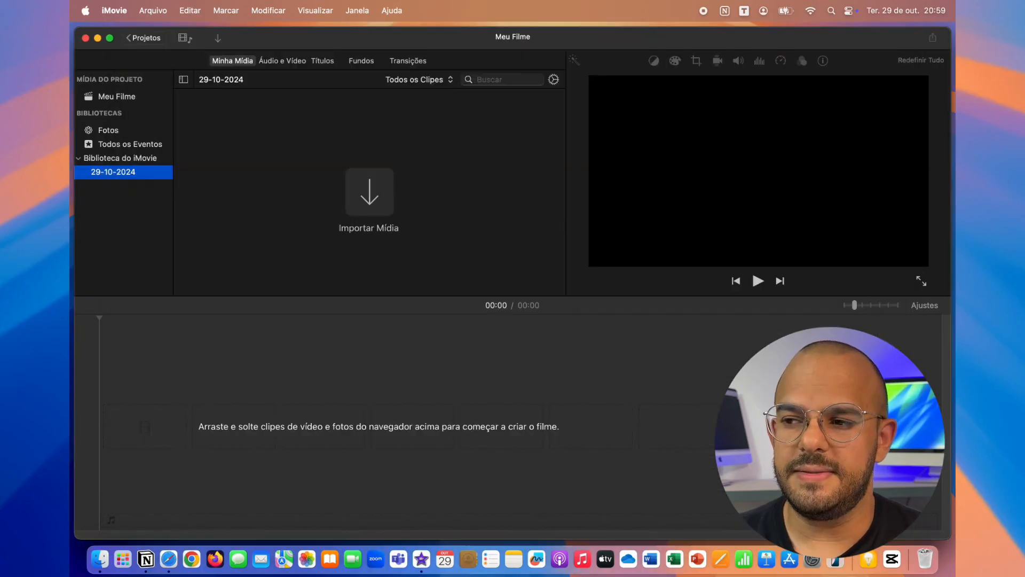
Step: Switch to Finder and add all the videos in the iMovie folder under Documentos to the 29-10-2024 event
{"action": "left_click", "coordinate": [101, 559]}
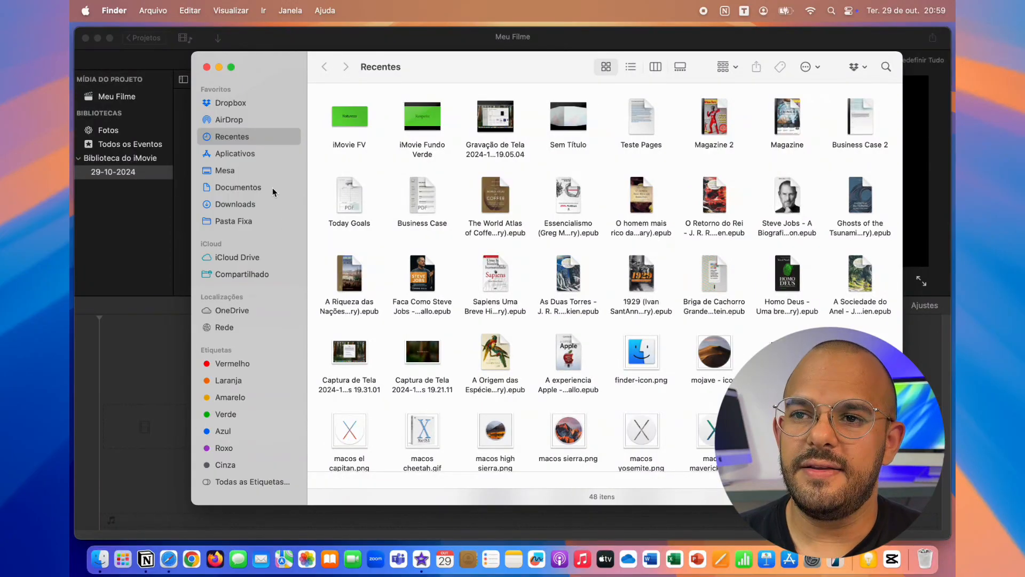
{"action": "left_click", "coordinate": [263, 193]}
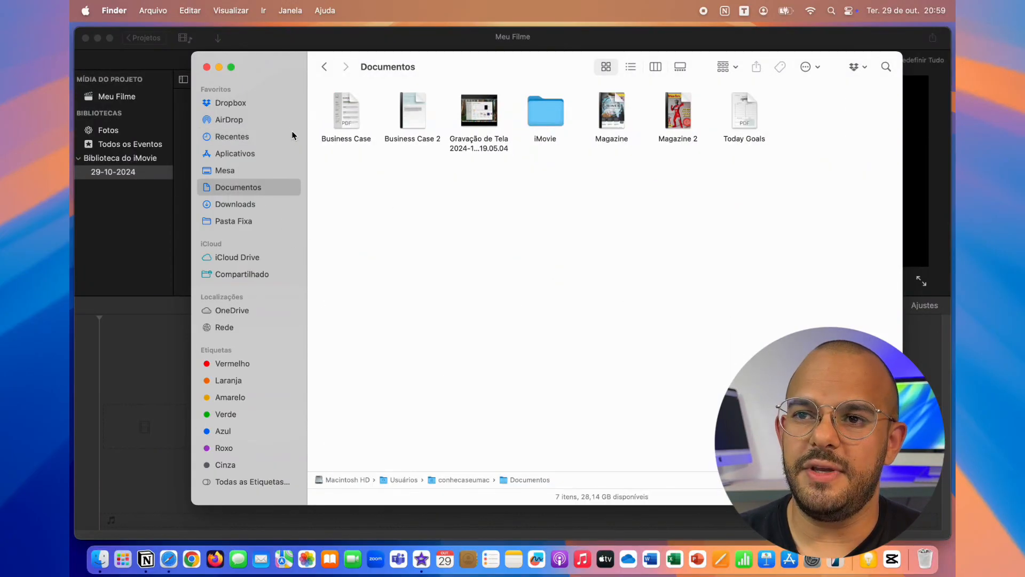
{"action": "double_click", "coordinate": [553, 101]}
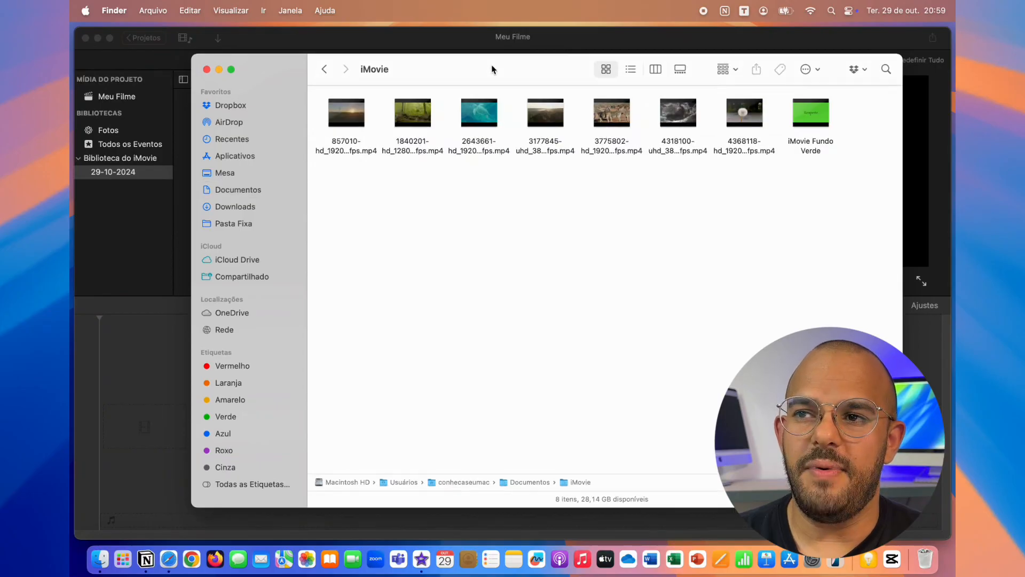
{"action": "left_click_drag", "start_coordinate": [496, 66], "coordinate": [581, 157]}
{"action": "left_click_drag", "start_coordinate": [918, 302], "coordinate": [260, 190]}
{"action": "left_click", "coordinate": [273, 268]}
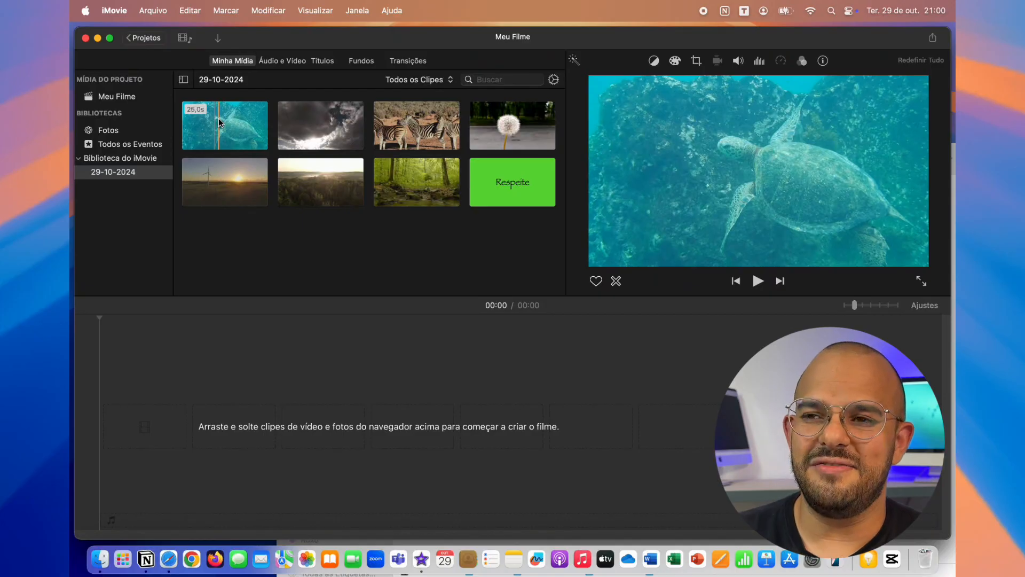
Step: Try adding a section of about 7 seconds of the turtle clip to the timeline, and delete it again
{"action": "left_click", "coordinate": [219, 117]}
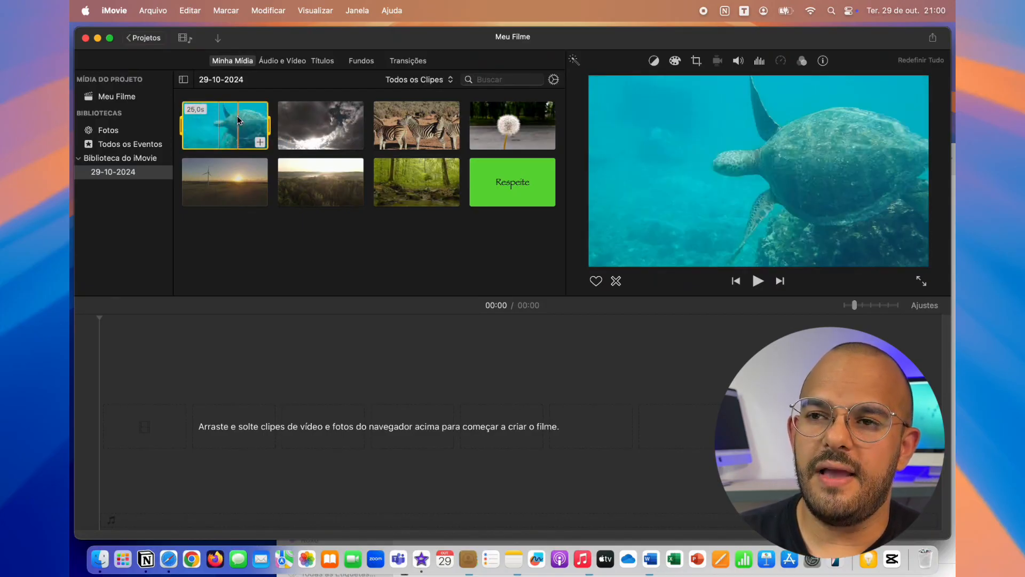
{"action": "mouse_move", "coordinate": [237, 119]}
{"action": "left_mouse_down"}
{"action": "mouse_move", "coordinate": [250, 160]}
{"action": "mouse_move", "coordinate": [223, 417]}
{"action": "mouse_move", "coordinate": [227, 114]}
{"action": "mouse_move", "coordinate": [291, 338]}
{"action": "mouse_move", "coordinate": [229, 426]}
{"action": "mouse_move", "coordinate": [199, 152]}
{"action": "mouse_move", "coordinate": [211, 121]}
{"action": "mouse_move", "coordinate": [235, 129]}
{"action": "left_mouse_up"}
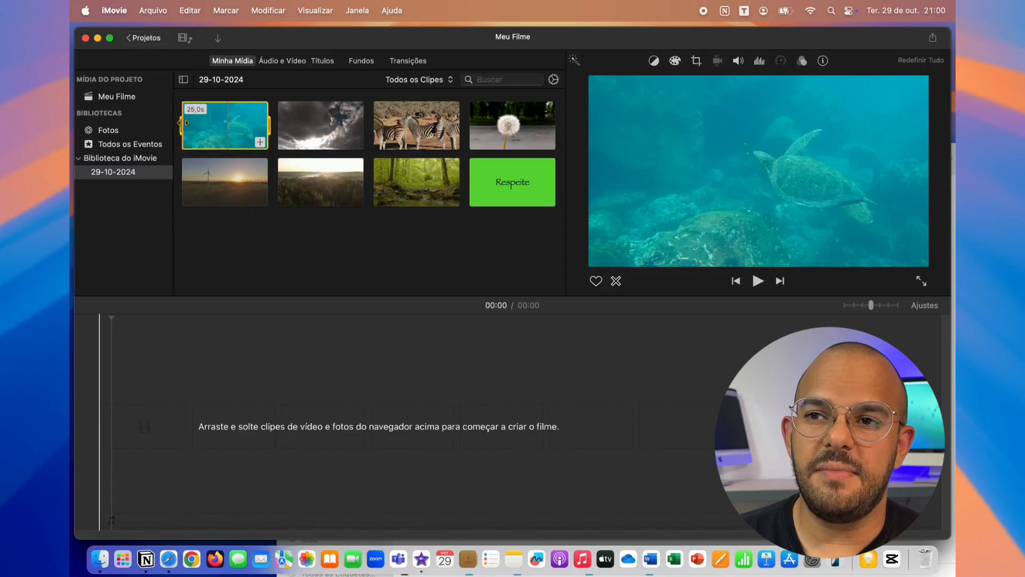
{"action": "left_click_drag", "start_coordinate": [182, 123], "coordinate": [201, 124]}
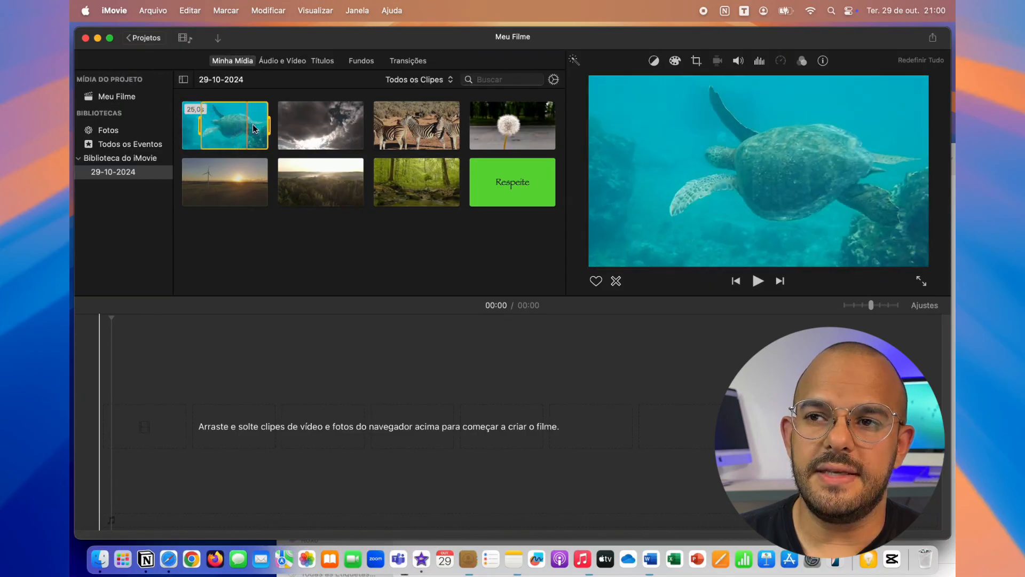
{"action": "left_click_drag", "start_coordinate": [268, 124], "coordinate": [225, 125]}
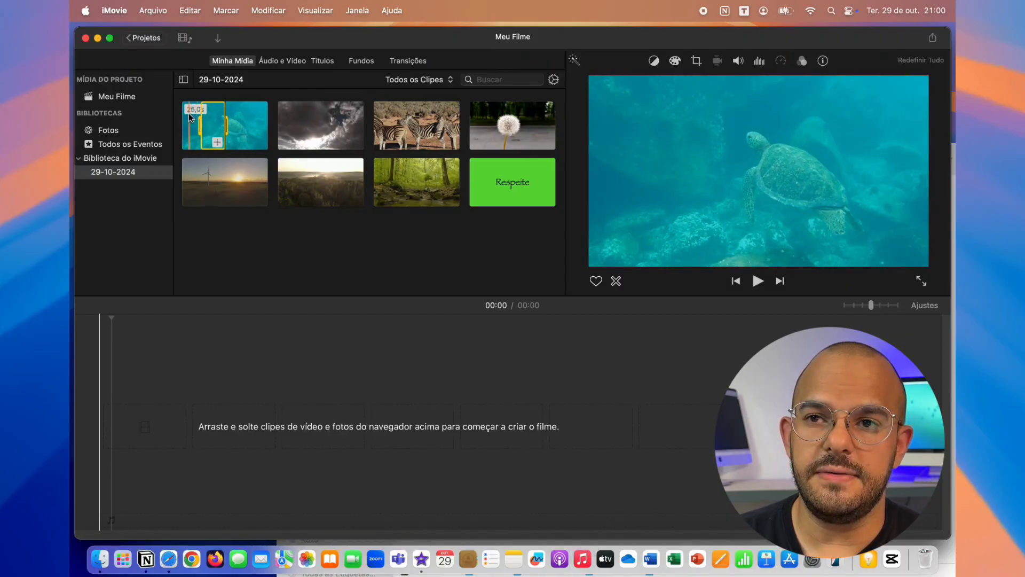
{"action": "left_click_drag", "start_coordinate": [216, 127], "coordinate": [217, 387]}
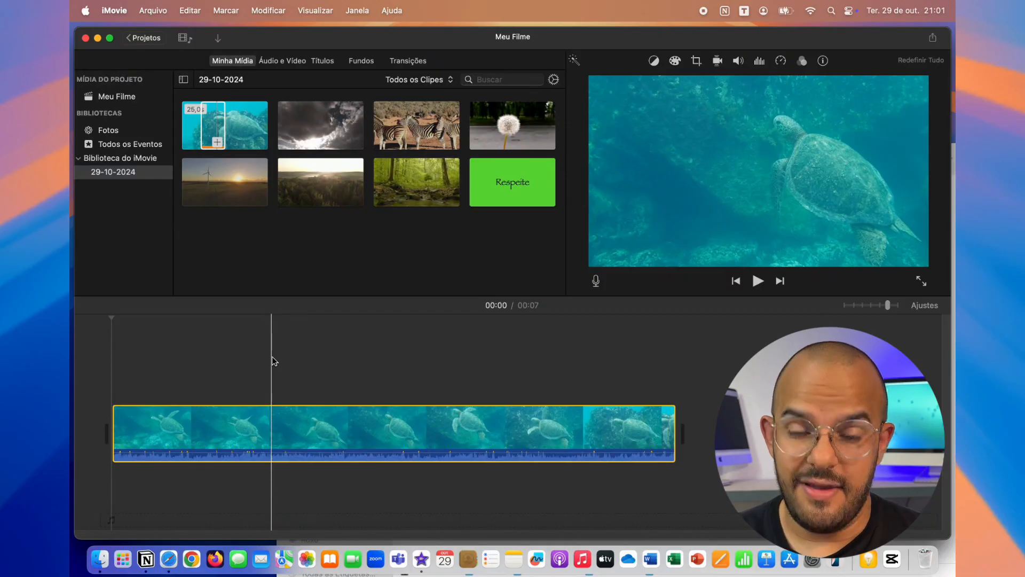
{"action": "key", "text": "Delete"}
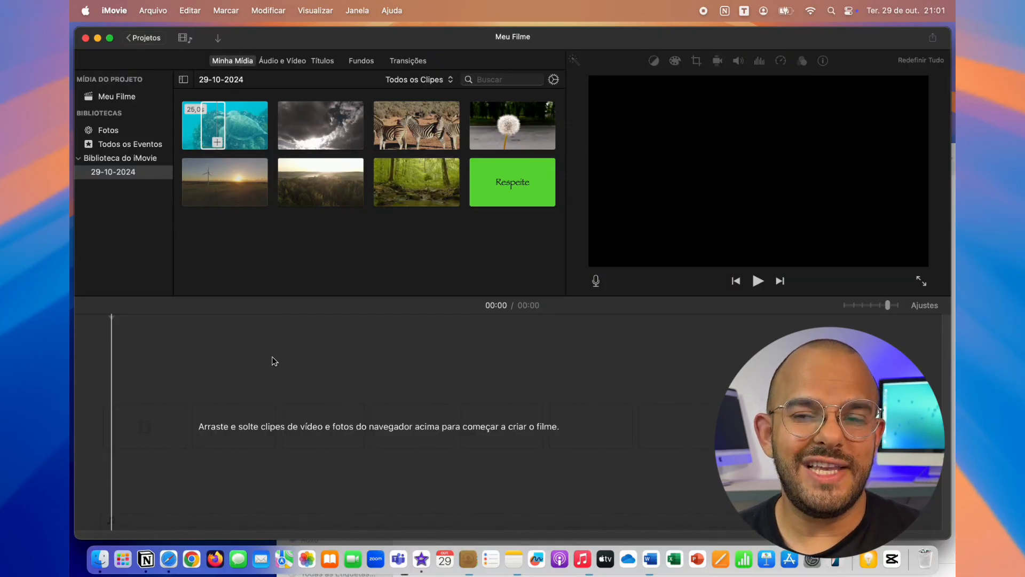
Step: Add the entire turtle clip to the start of the timeline
{"action": "left_click", "coordinate": [241, 267]}
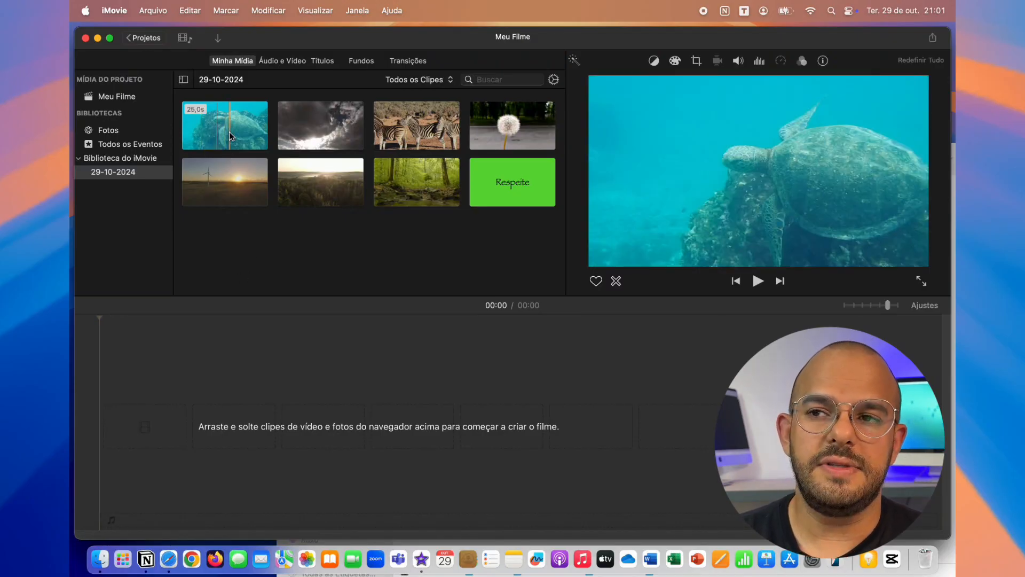
{"action": "left_click_drag", "start_coordinate": [229, 131], "coordinate": [136, 424]}
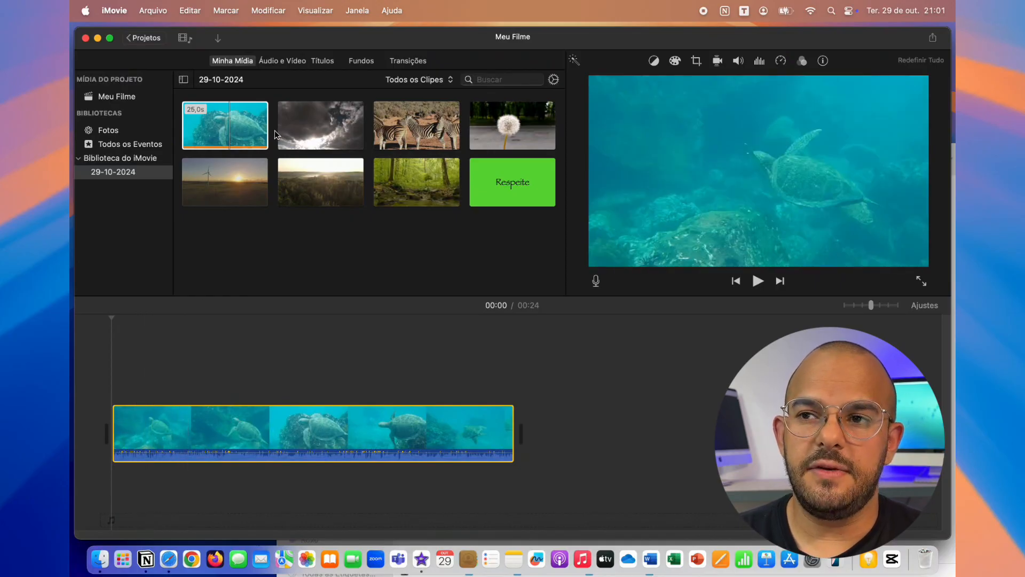
{"action": "left_click", "coordinate": [291, 127]}
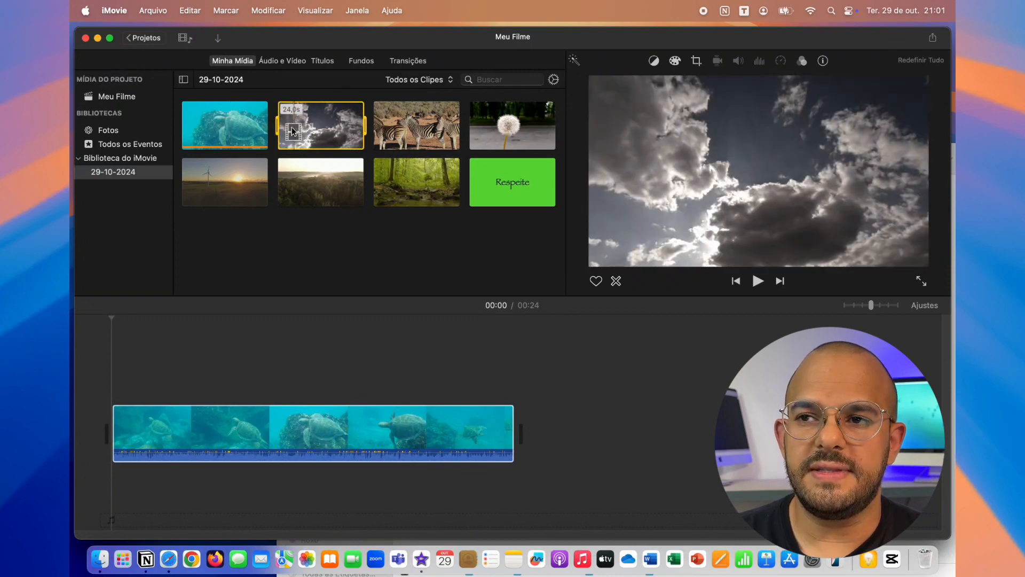
{"action": "left_click_drag", "start_coordinate": [280, 124], "coordinate": [302, 124]}
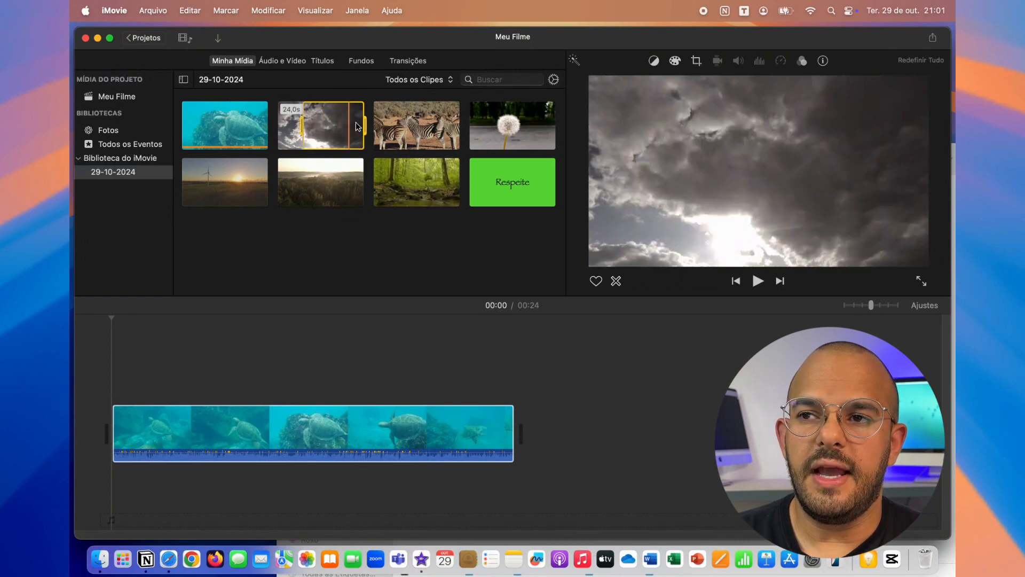
{"action": "left_click_drag", "start_coordinate": [364, 124], "coordinate": [337, 121]}
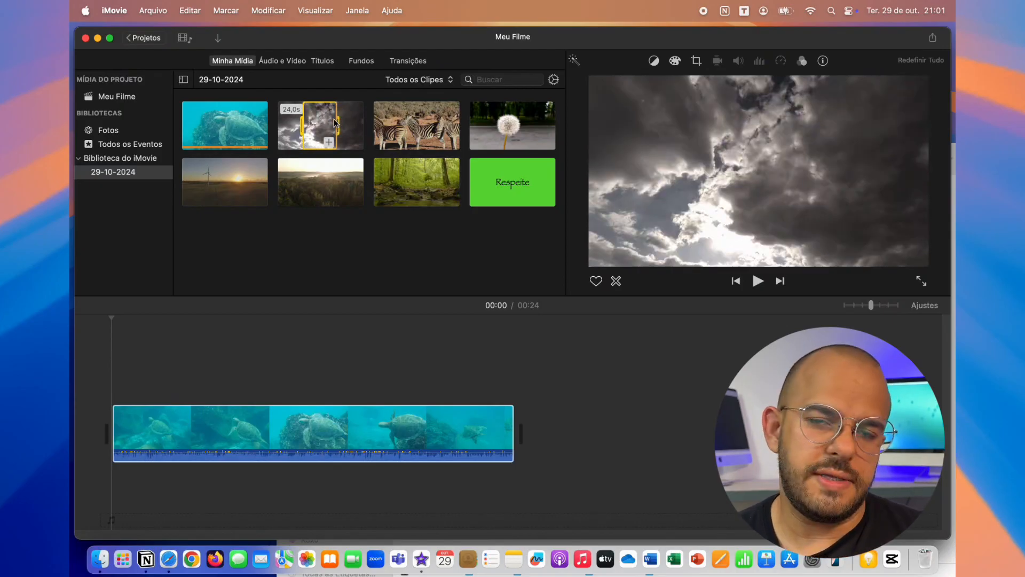
{"action": "left_click", "coordinate": [314, 238]}
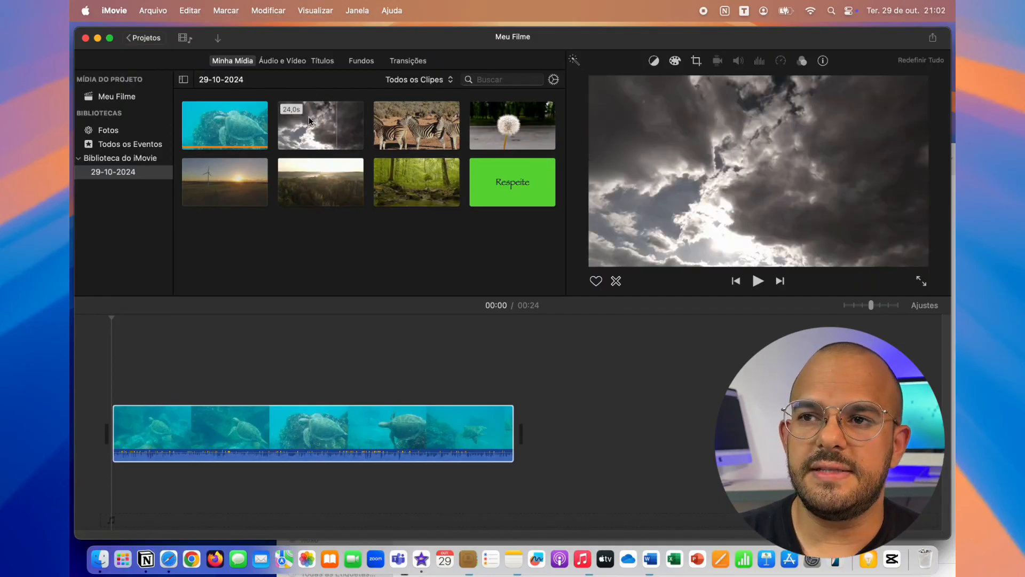
Step: Add the entire storm-clouds clip after the turtle clip and place the playhead at 00:09
{"action": "left_click_drag", "start_coordinate": [309, 117], "coordinate": [542, 433]}
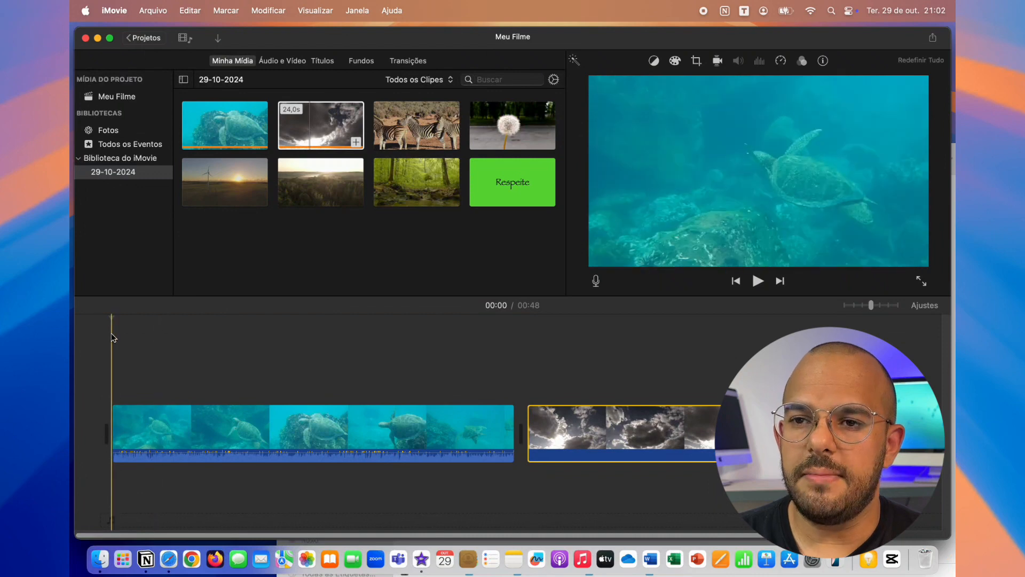
{"action": "left_click", "coordinate": [259, 363]}
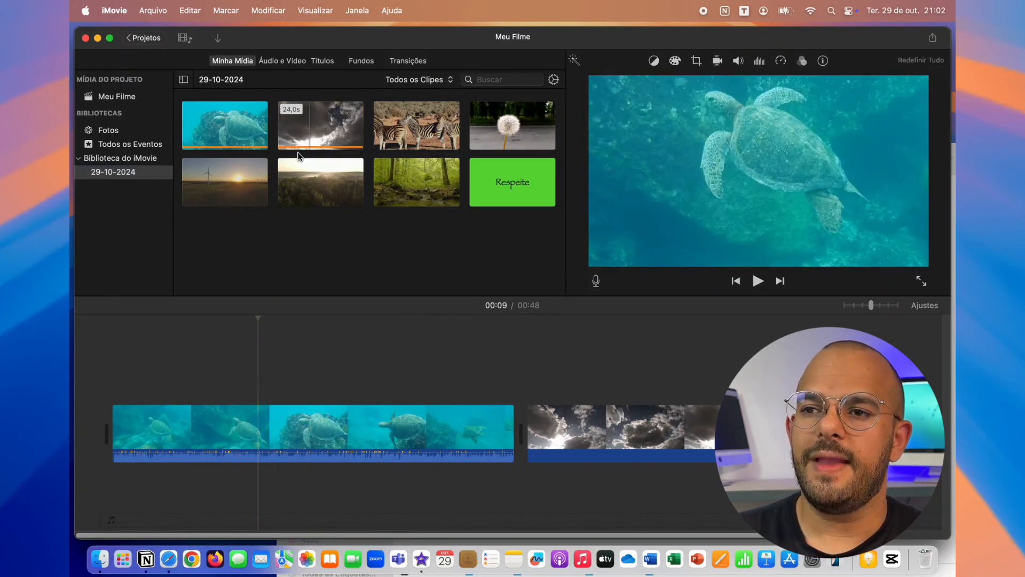
{"action": "left_click", "coordinate": [284, 148]}
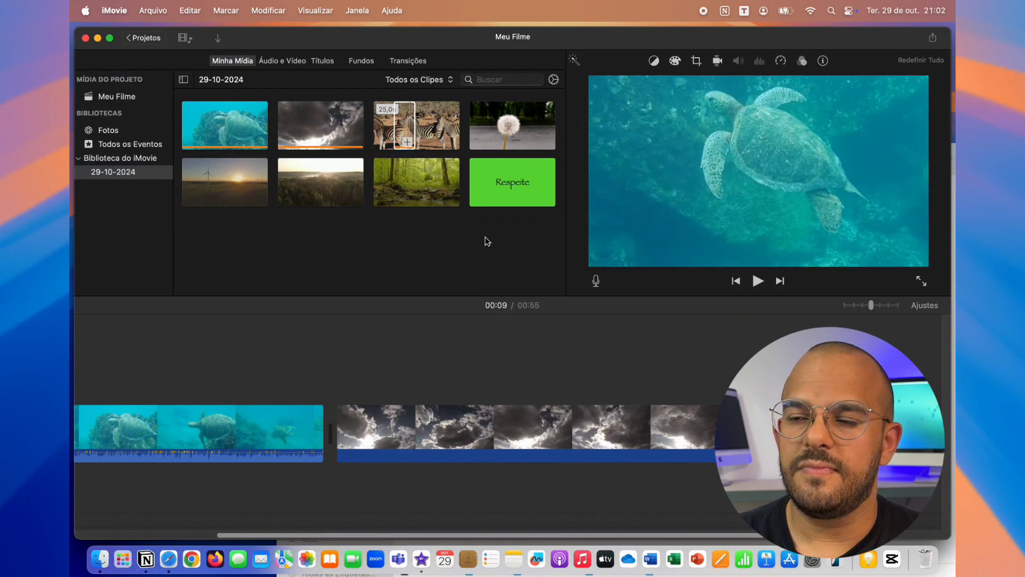
Step: Add the entire zebra clip to the end of the timeline, after the storm-clouds clip
{"action": "left_click", "coordinate": [485, 236]}
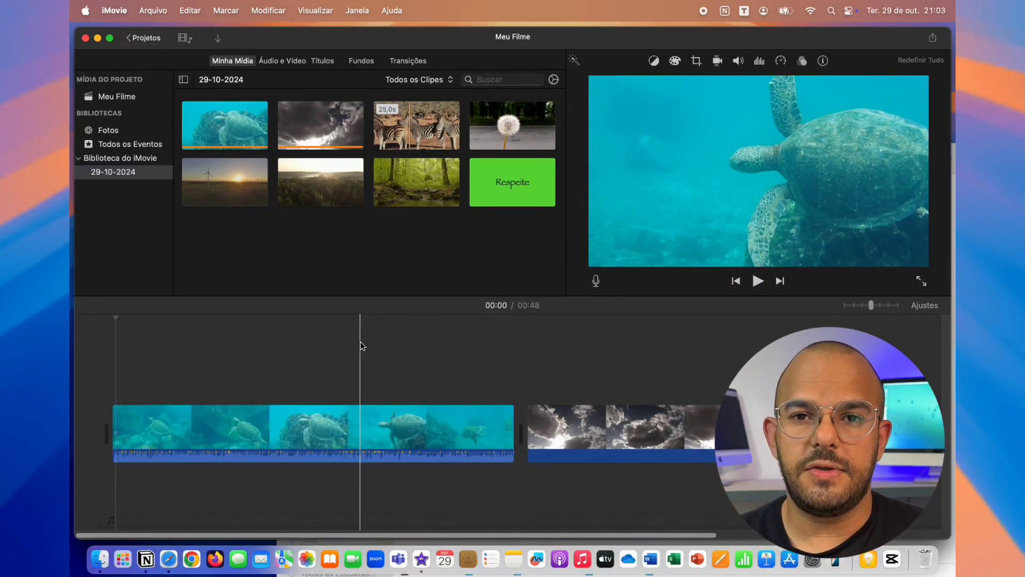
{"action": "scroll", "coordinate": [361, 337], "scroll_direction": "right", "scroll_amount": 10}
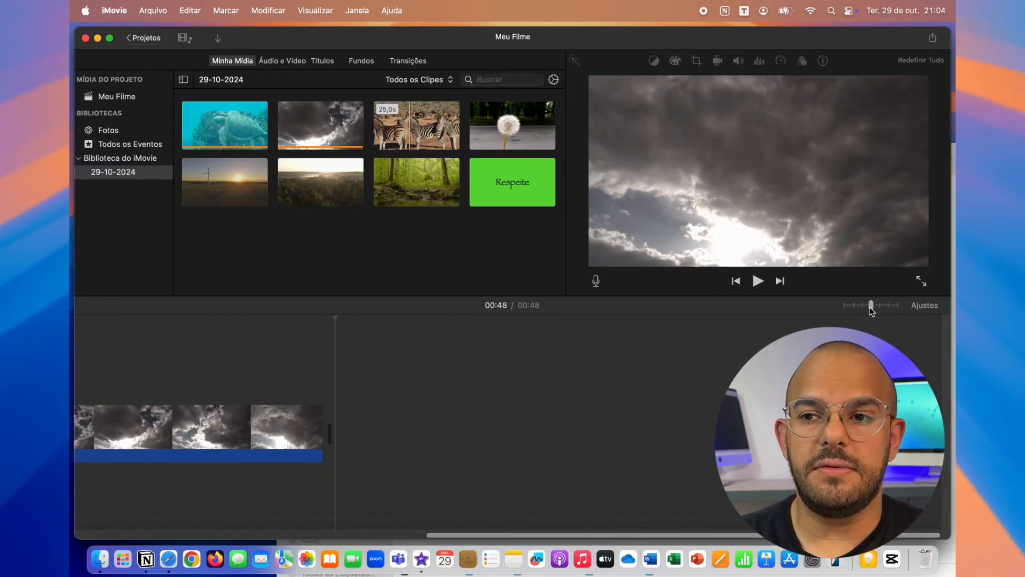
{"action": "left_click_drag", "start_coordinate": [690, 536], "coordinate": [280, 522]}
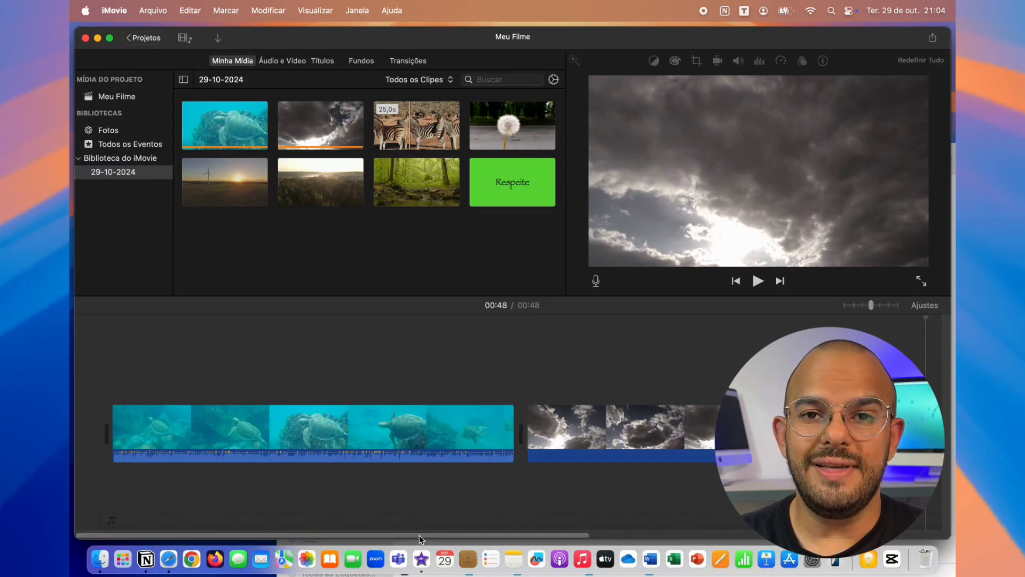
{"action": "left_click_drag", "start_coordinate": [421, 539], "coordinate": [308, 502]}
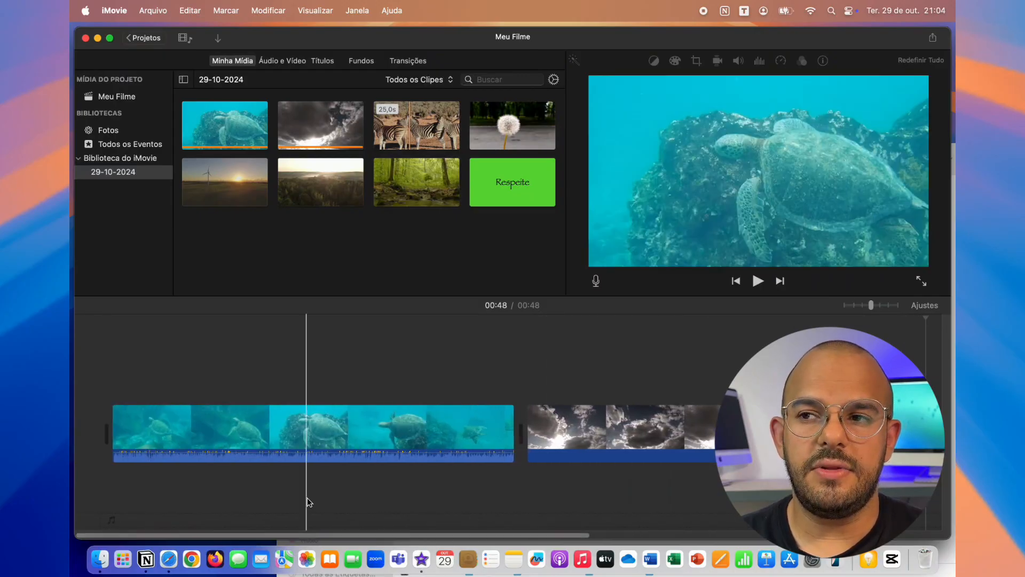
{"action": "left_click", "coordinate": [451, 142]}
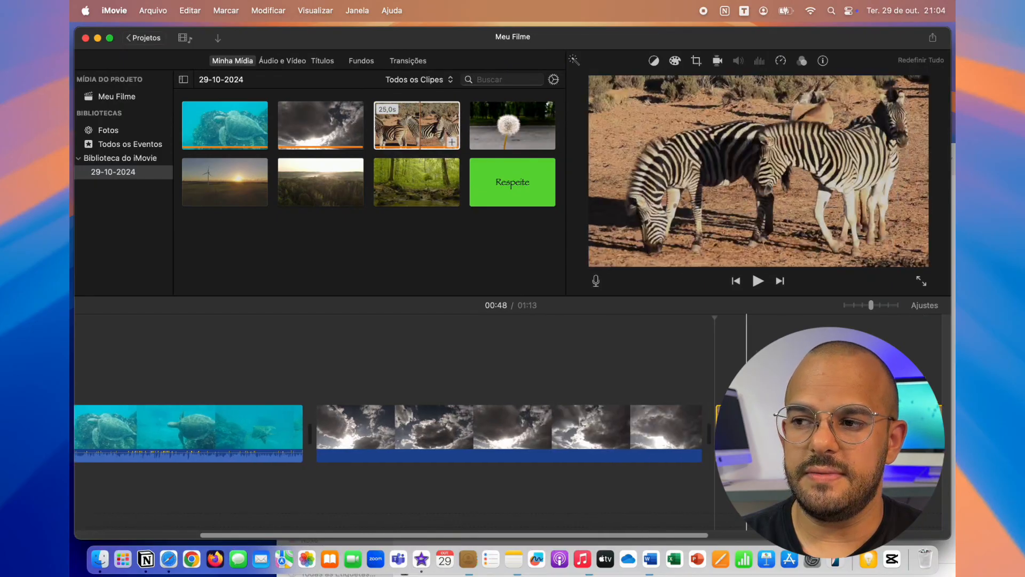
Step: Zoom the timeline out fully and append the wind-turbine sunset clip, followed by the misty forest sunrise clip
{"action": "scroll", "coordinate": [703, 403], "scroll_direction": "right", "scroll_amount": 8}
{"action": "scroll", "coordinate": [707, 464], "scroll_direction": "left", "scroll_amount": 7}
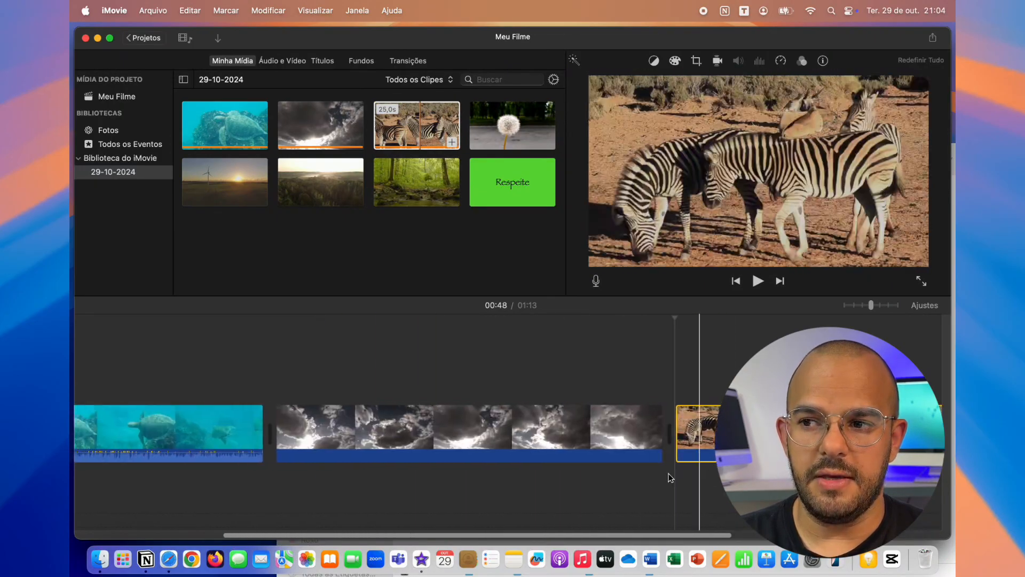
{"action": "scroll", "coordinate": [671, 478], "scroll_direction": "left", "scroll_amount": 5}
{"action": "scroll", "coordinate": [458, 463], "scroll_direction": "right", "scroll_amount": 10}
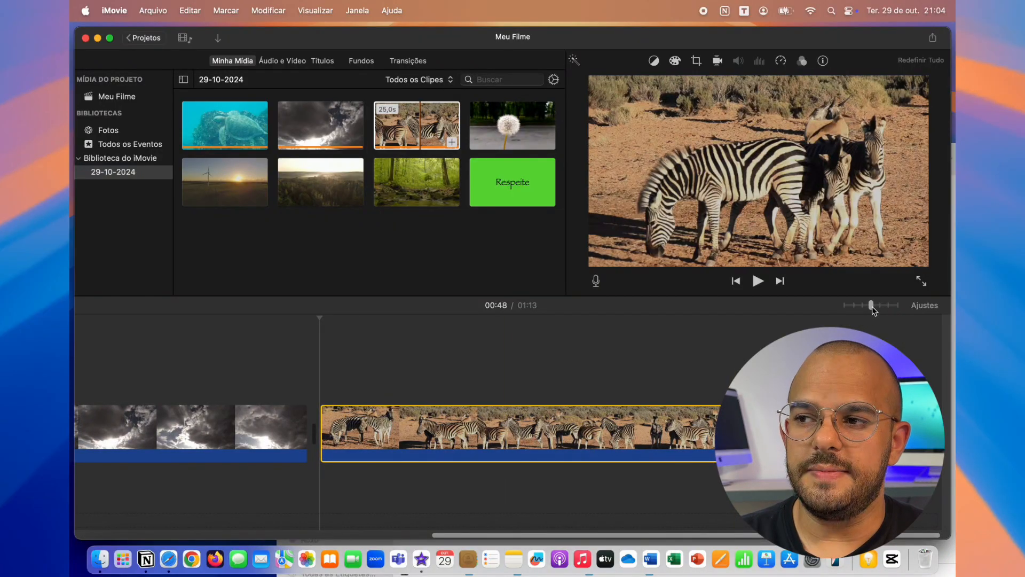
{"action": "left_click_drag", "start_coordinate": [869, 308], "coordinate": [846, 306]}
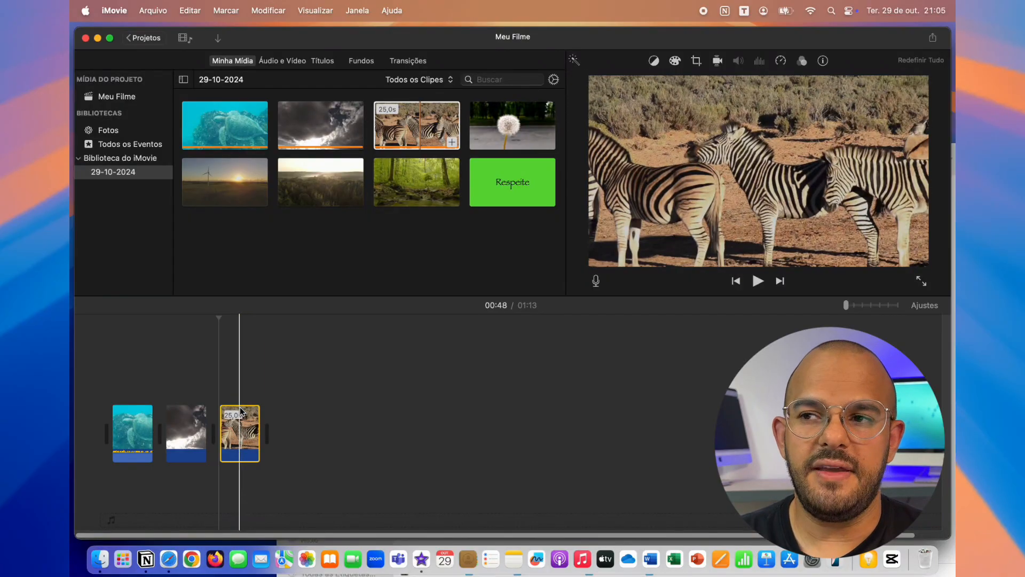
{"action": "left_click_drag", "start_coordinate": [225, 192], "coordinate": [321, 416]}
{"action": "left_click_drag", "start_coordinate": [322, 189], "coordinate": [326, 390]}
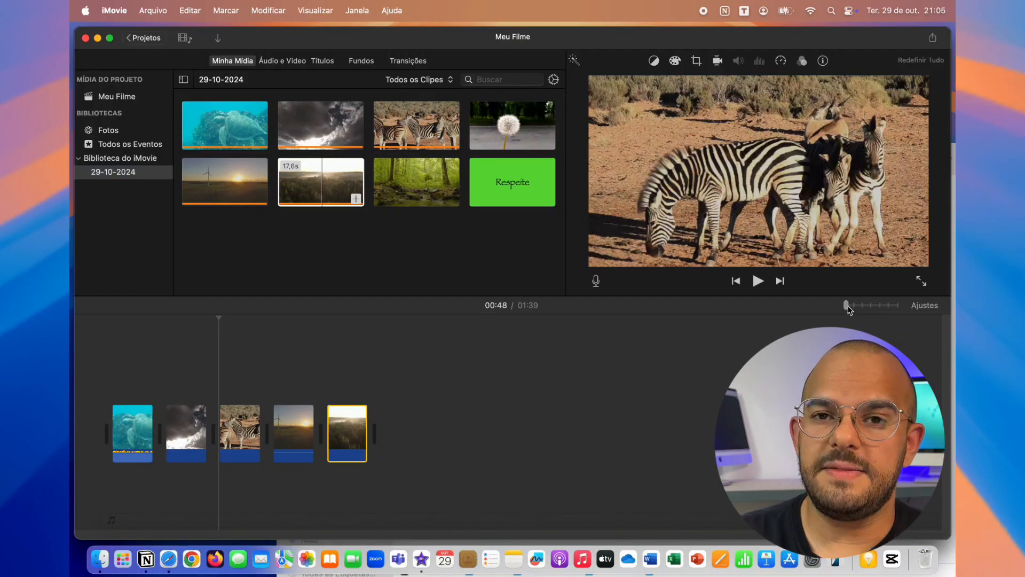
Step: Reset the timeline zoom to a middle level and add the dandelion clip after the misty forest sunrise clip
{"action": "left_click_drag", "start_coordinate": [849, 307], "coordinate": [908, 309]}
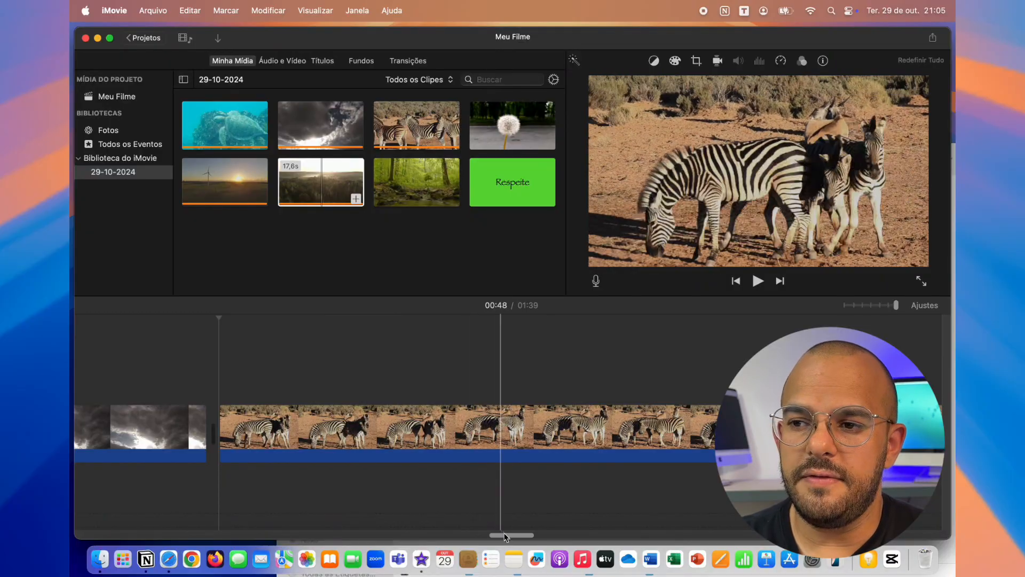
{"action": "left_click_drag", "start_coordinate": [502, 534], "coordinate": [85, 478]}
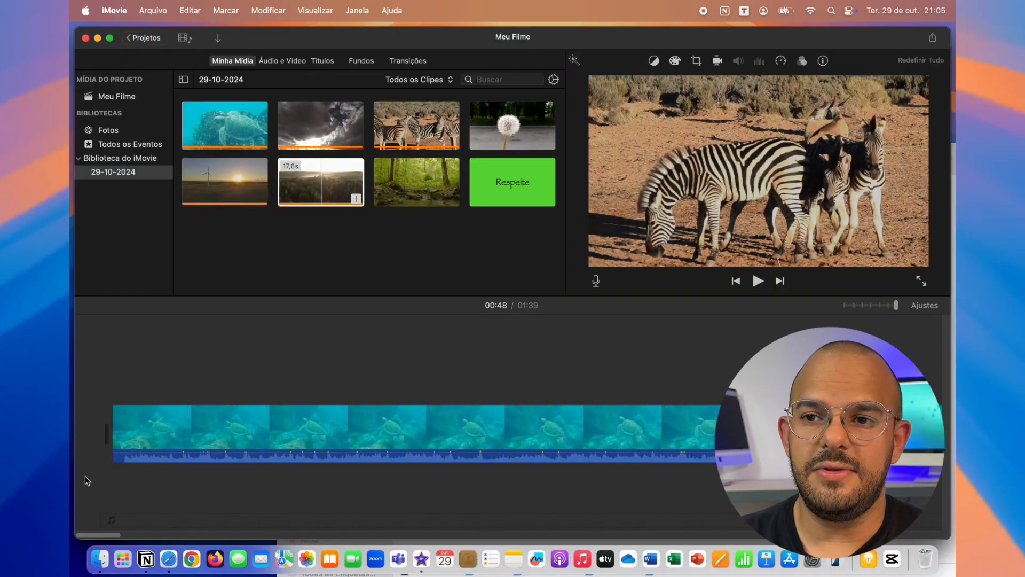
{"action": "left_click", "coordinate": [871, 304]}
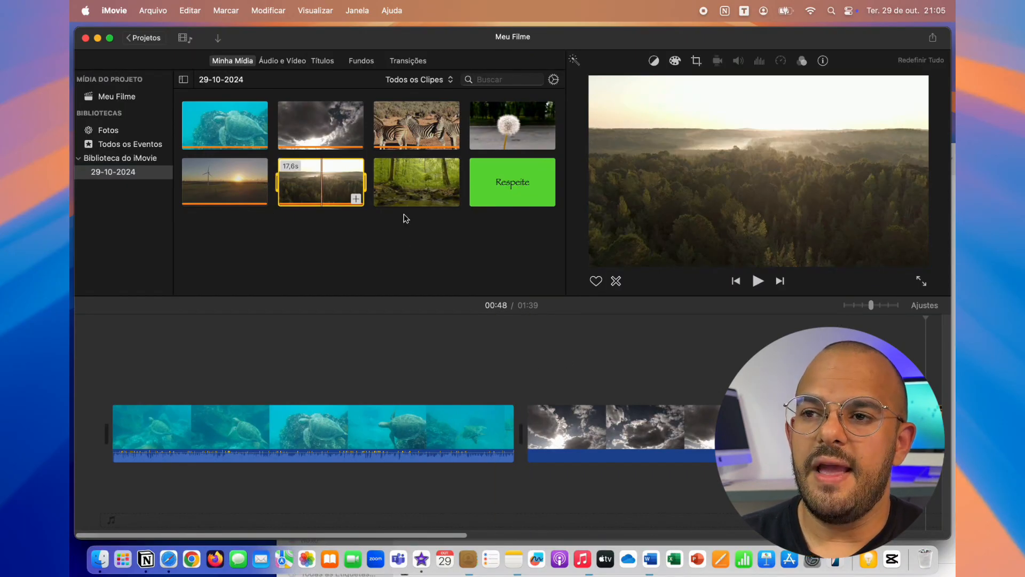
{"action": "scroll", "coordinate": [513, 402], "scroll_direction": "right", "scroll_amount": 15}
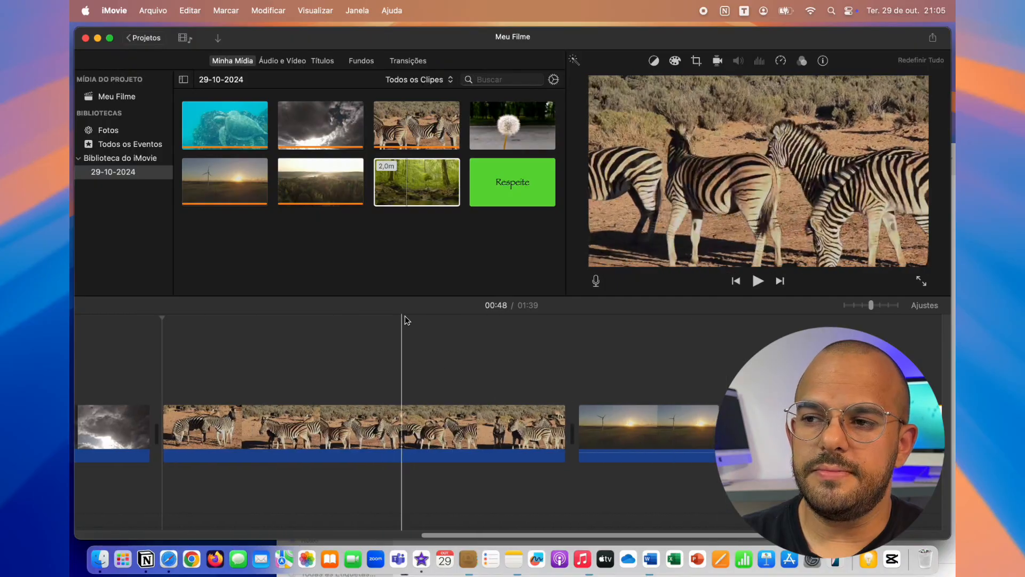
{"action": "left_click_drag", "start_coordinate": [510, 128], "coordinate": [834, 427]}
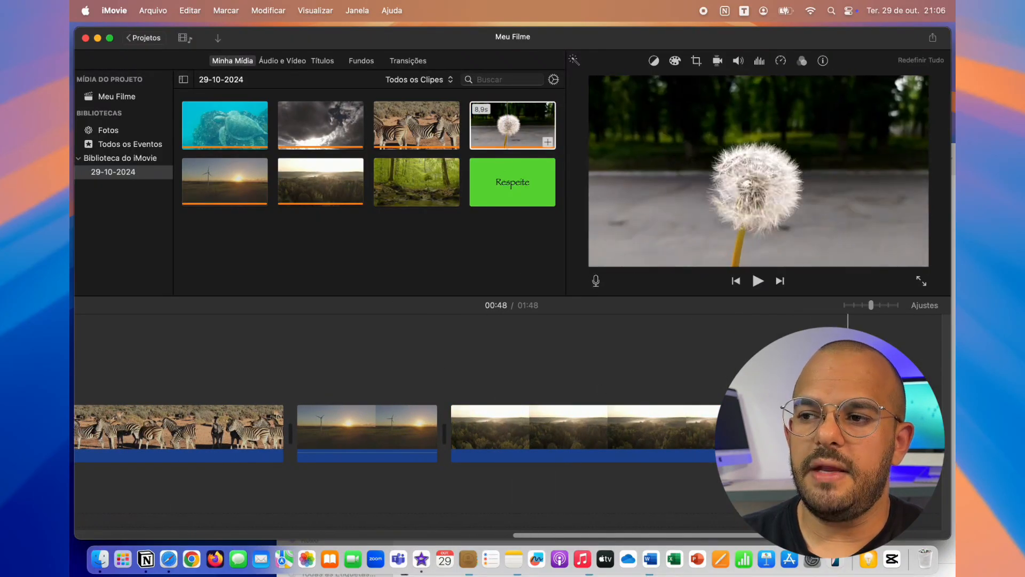
Step: Insert the forest stream clip between the turtle and storm-clouds clips, and zoom the timeline out fully
{"action": "scroll", "coordinate": [357, 417], "scroll_direction": "left", "scroll_amount": 15}
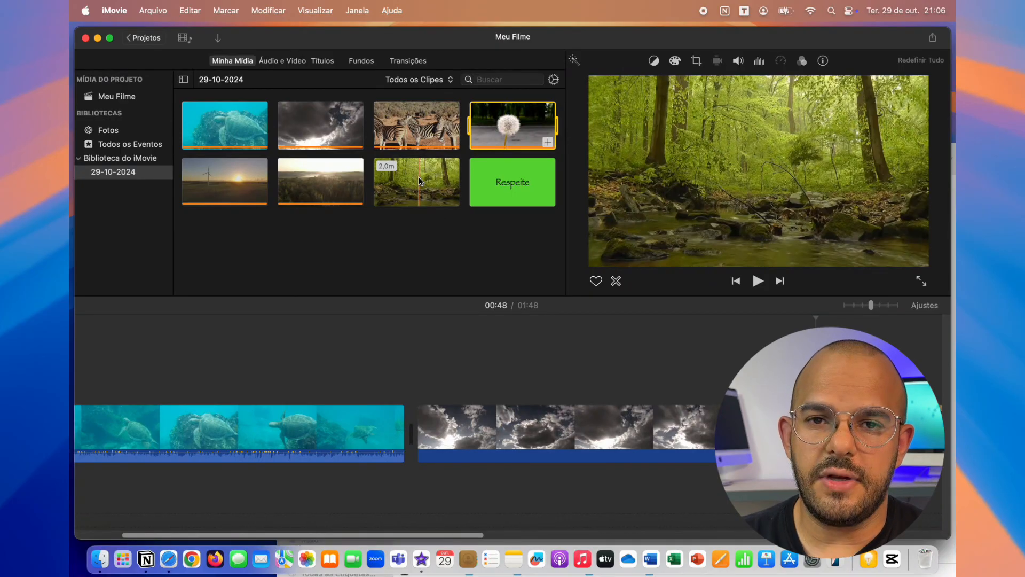
{"action": "left_click_drag", "start_coordinate": [418, 176], "coordinate": [409, 438]}
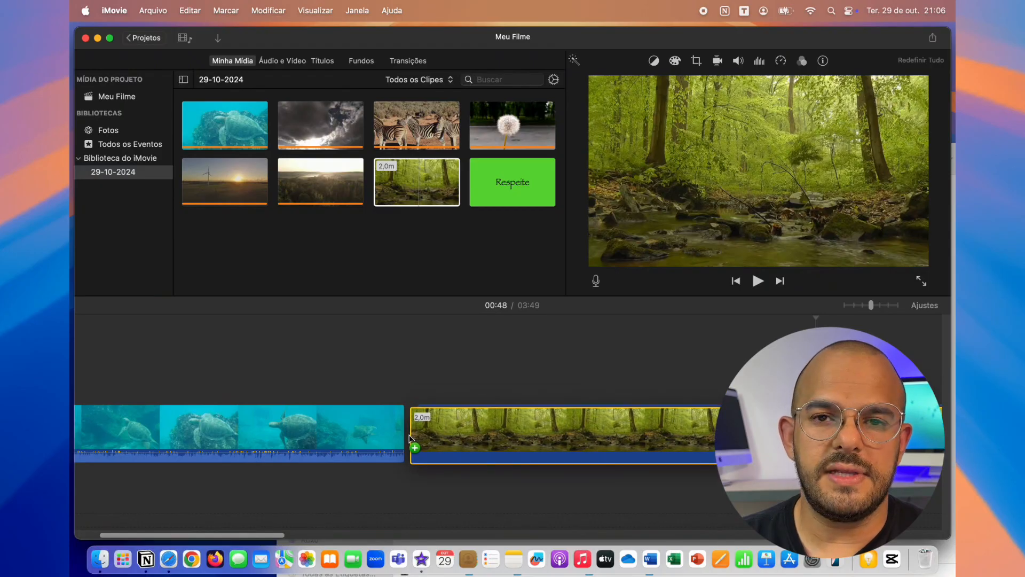
{"action": "left_click_drag", "start_coordinate": [410, 438], "coordinate": [401, 427]}
{"action": "scroll", "coordinate": [400, 421], "scroll_direction": "right", "scroll_amount": 10}
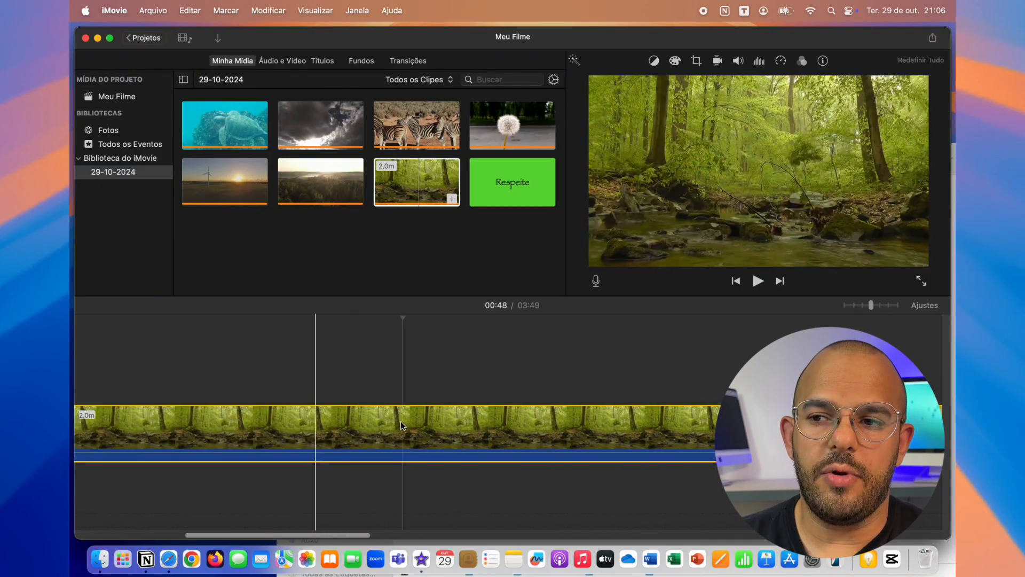
{"action": "scroll", "coordinate": [454, 427], "scroll_direction": "right", "scroll_amount": 10}
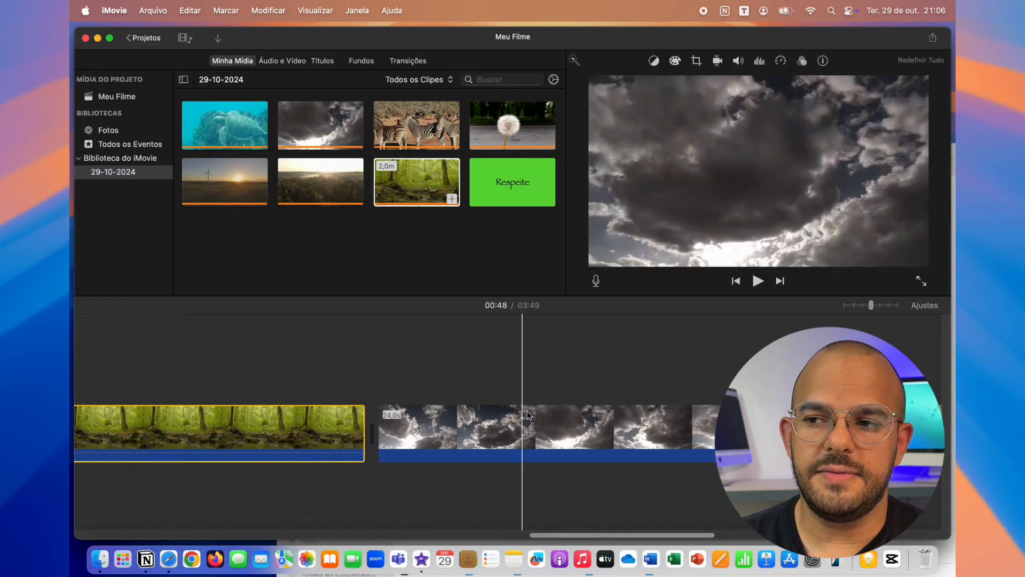
{"action": "left_click_drag", "start_coordinate": [870, 303], "coordinate": [846, 305]}
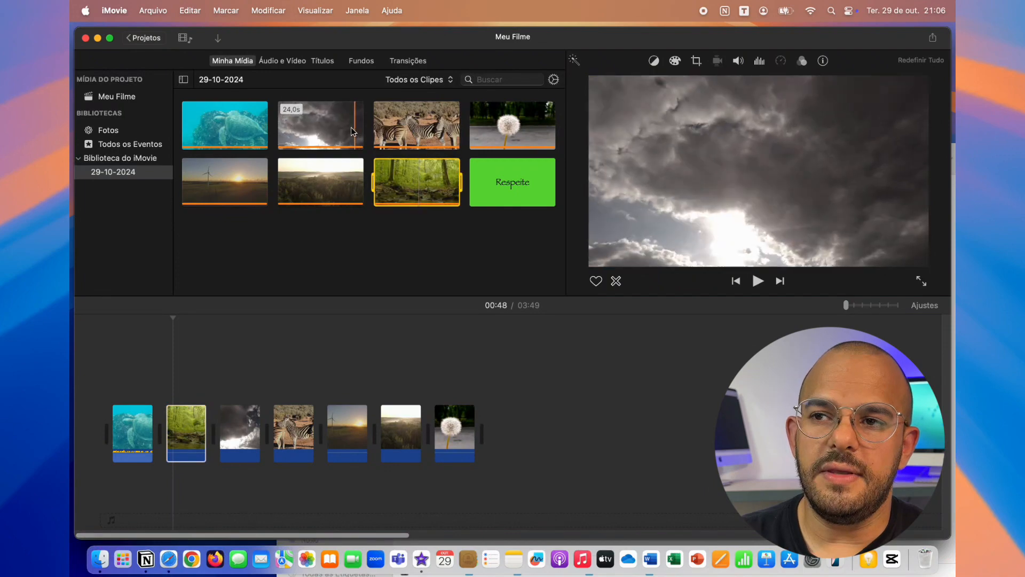
Step: Try placing the forest stream clip as an overlay above the main clips from the start of the timeline, and delete it
{"action": "left_click_drag", "start_coordinate": [351, 127], "coordinate": [344, 213]}
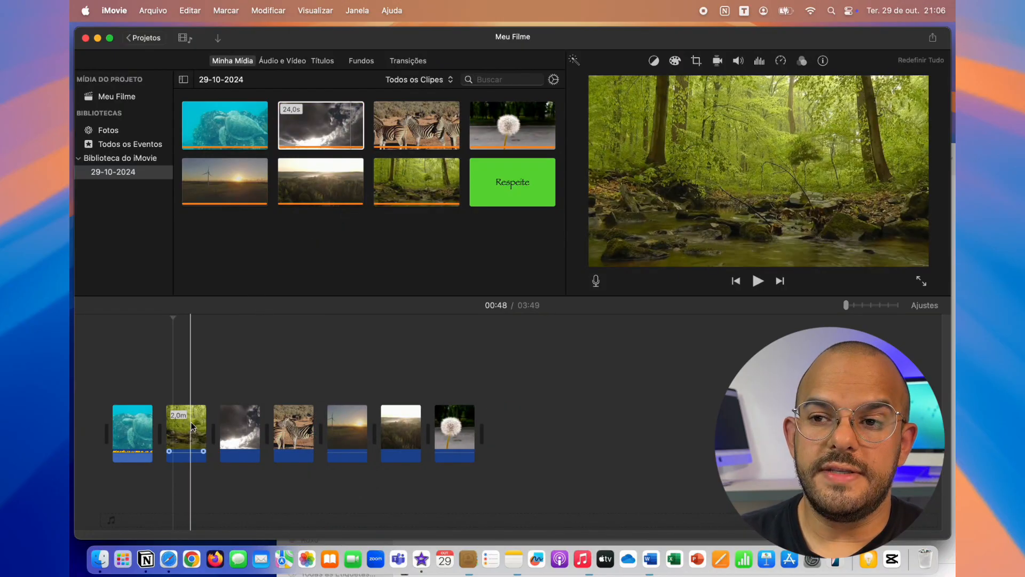
{"action": "left_click_drag", "start_coordinate": [192, 425], "coordinate": [139, 342]}
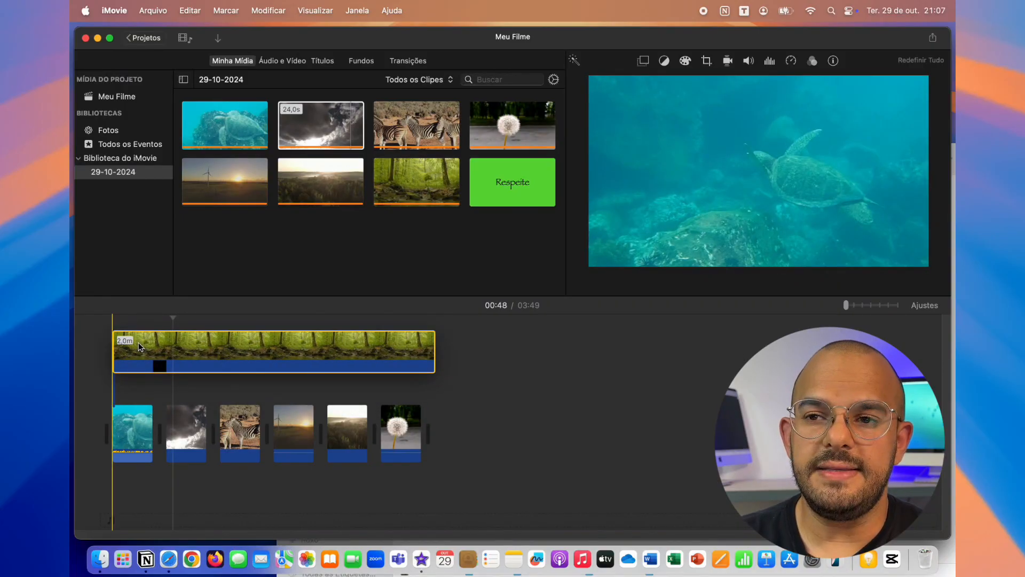
{"action": "left_click_drag", "start_coordinate": [139, 343], "coordinate": [140, 372]}
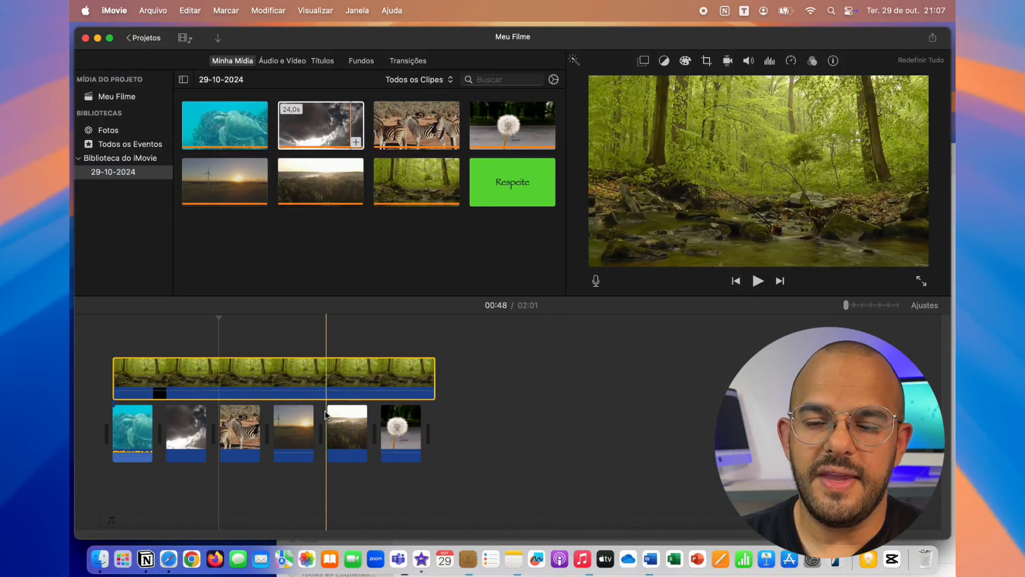
{"action": "left_click", "coordinate": [115, 327]}
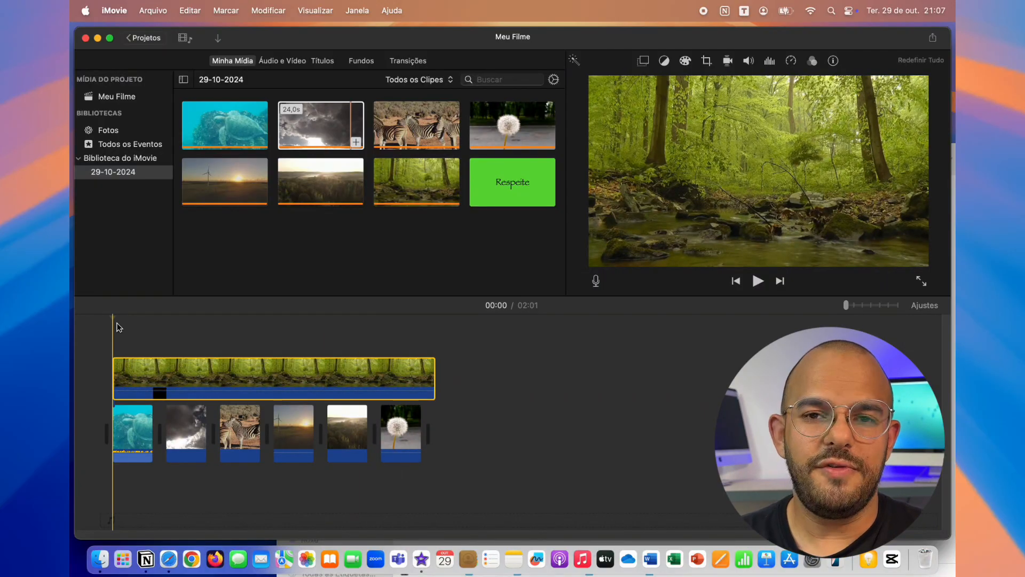
{"action": "key", "text": "Delete"}
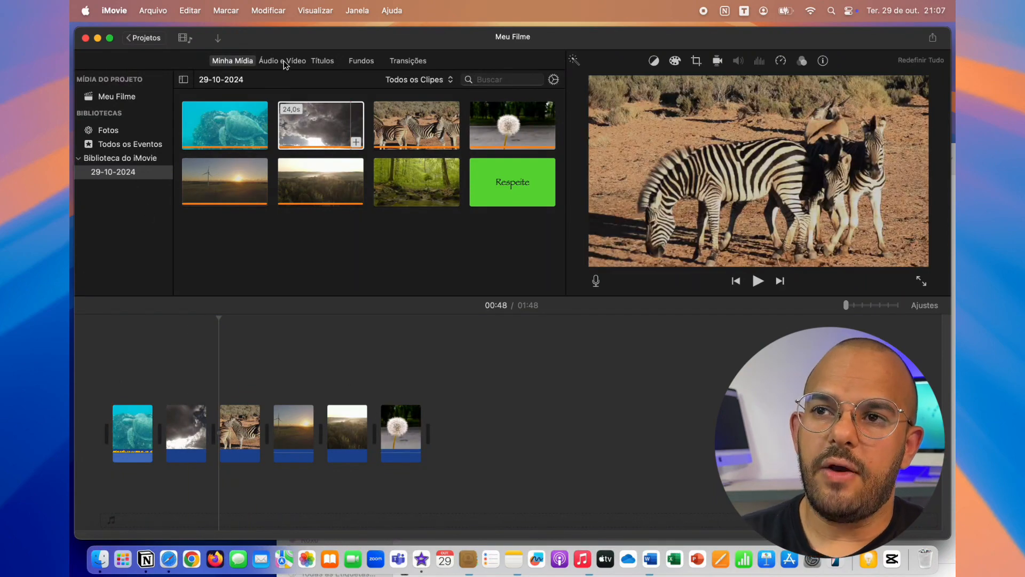
Step: Open the sound effects library and preview the Bolhas and Suspense e Mistério 2 sounds, raising the system volume
{"action": "left_click", "coordinate": [284, 60]}
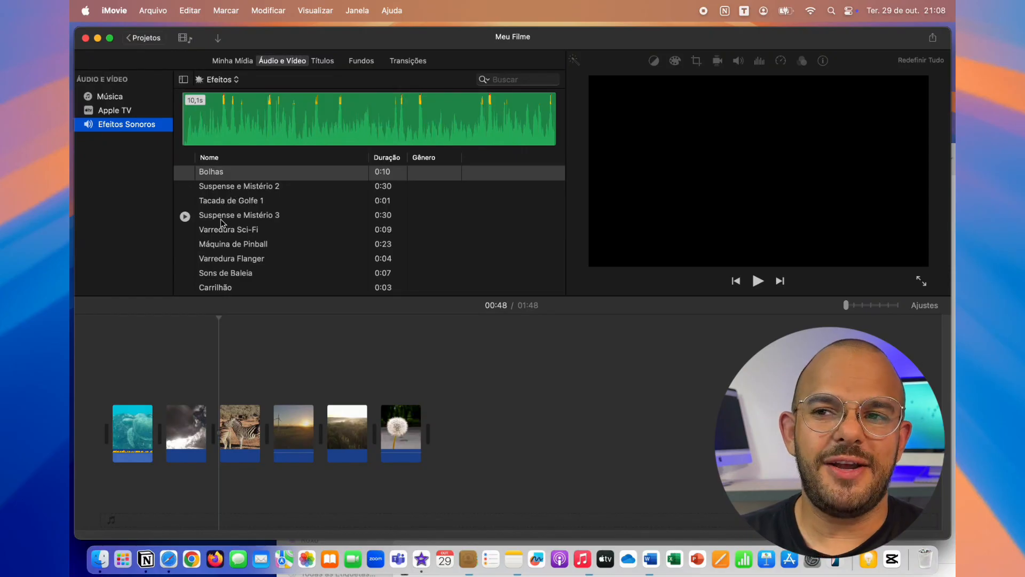
{"action": "left_click", "coordinate": [186, 173]}
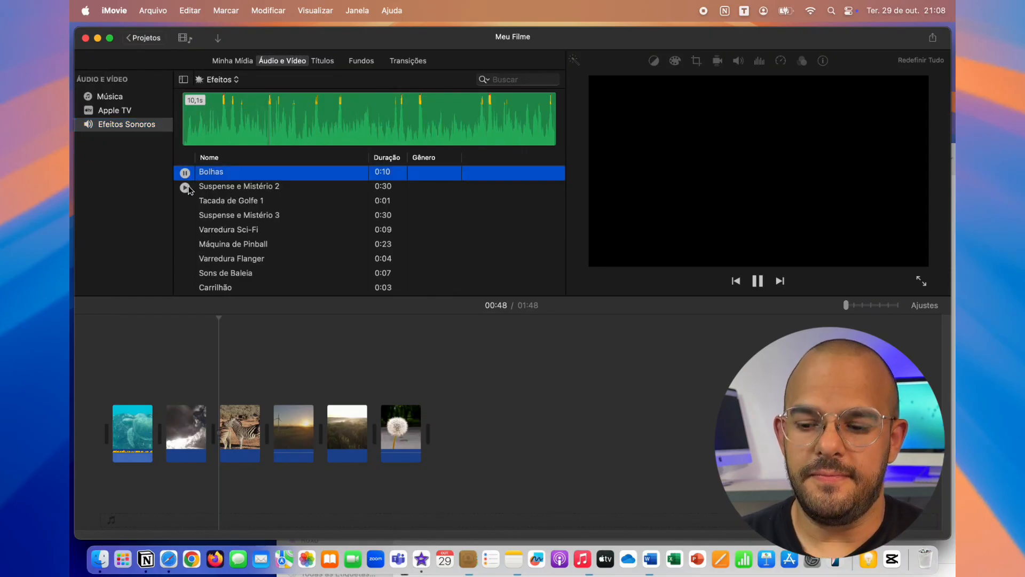
{"action": "key", "text": "XF86AudioRaiseVolume"}
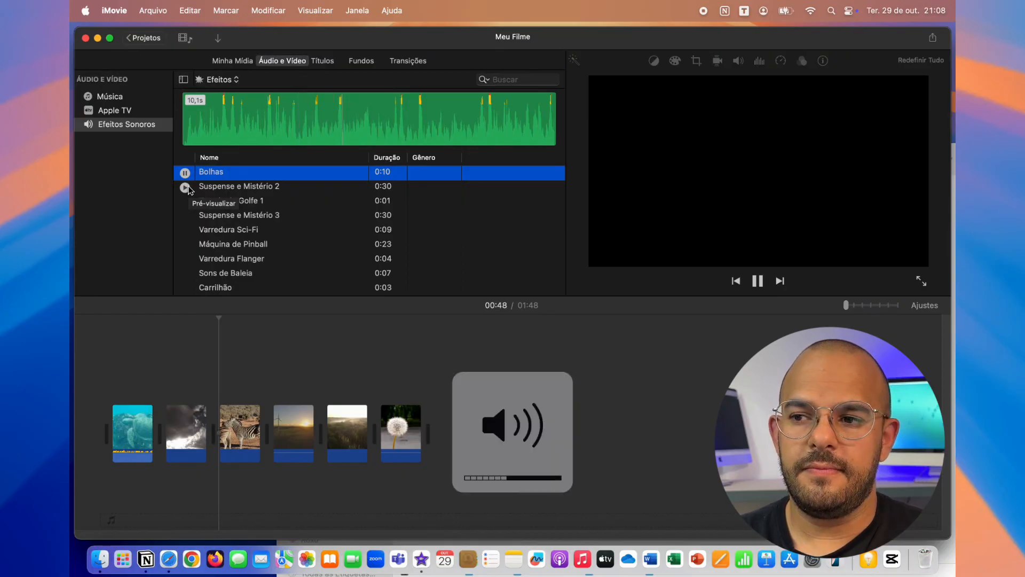
{"action": "left_click", "coordinate": [185, 187]}
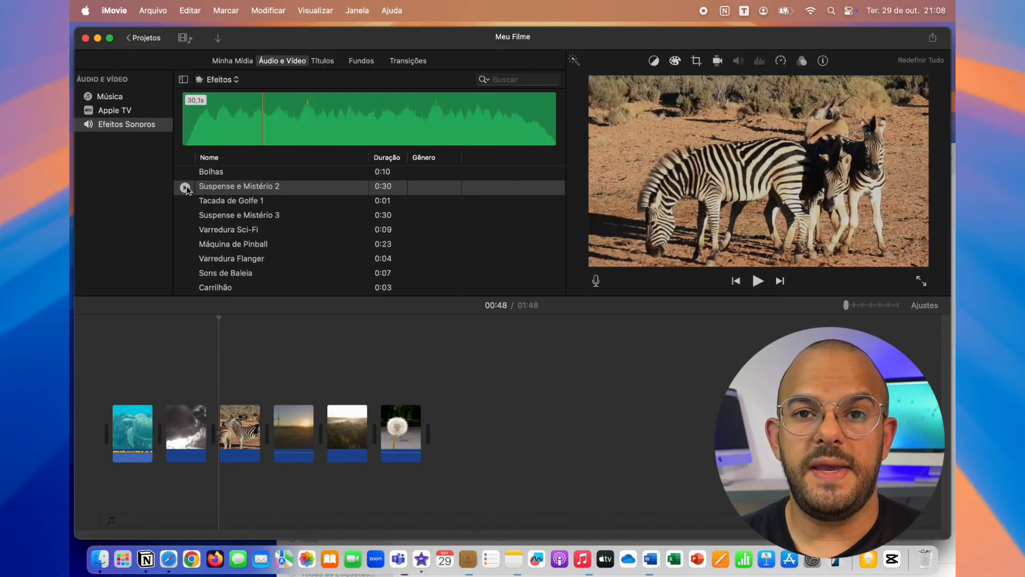
{"action": "left_click", "coordinate": [185, 187]}
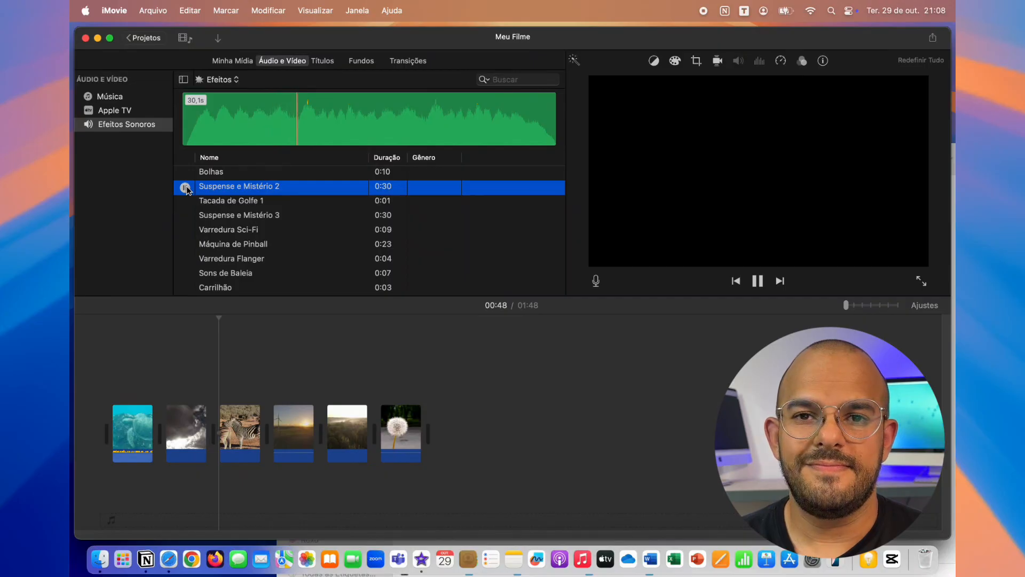
Step: Browse the list of sound effects and filter the library to the Música Tema category
{"action": "scroll", "coordinate": [213, 246], "scroll_direction": "down", "scroll_amount": 10}
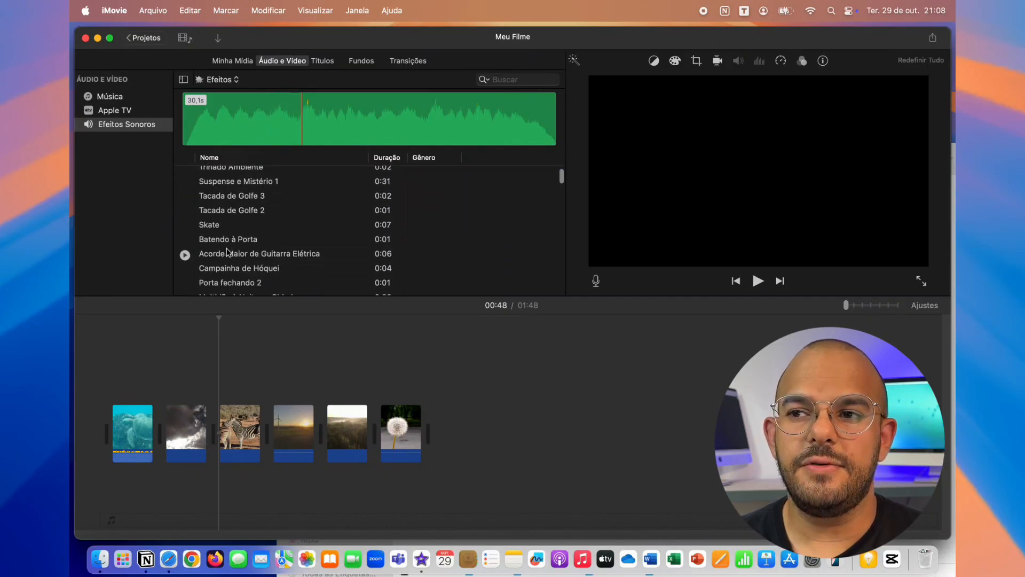
{"action": "scroll", "coordinate": [227, 251], "scroll_direction": "down", "scroll_amount": 15}
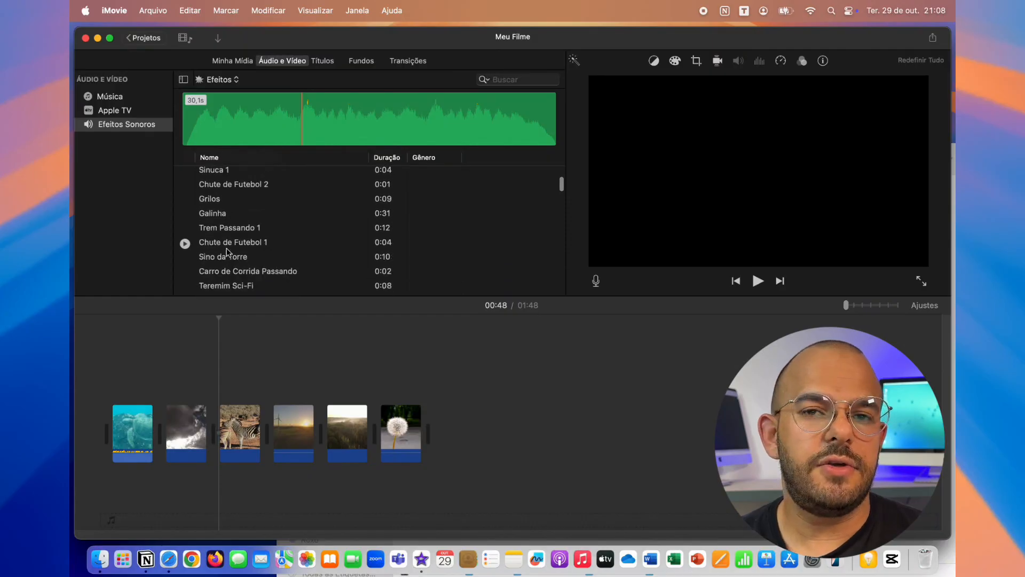
{"action": "scroll", "coordinate": [228, 251], "scroll_direction": "down", "scroll_amount": 10}
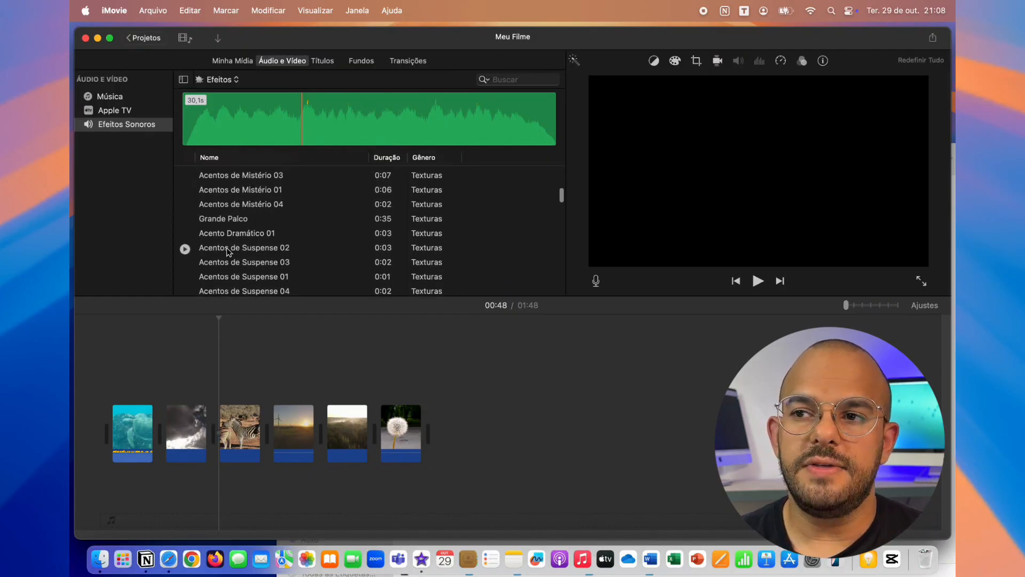
{"action": "scroll", "coordinate": [229, 250], "scroll_direction": "down", "scroll_amount": 10}
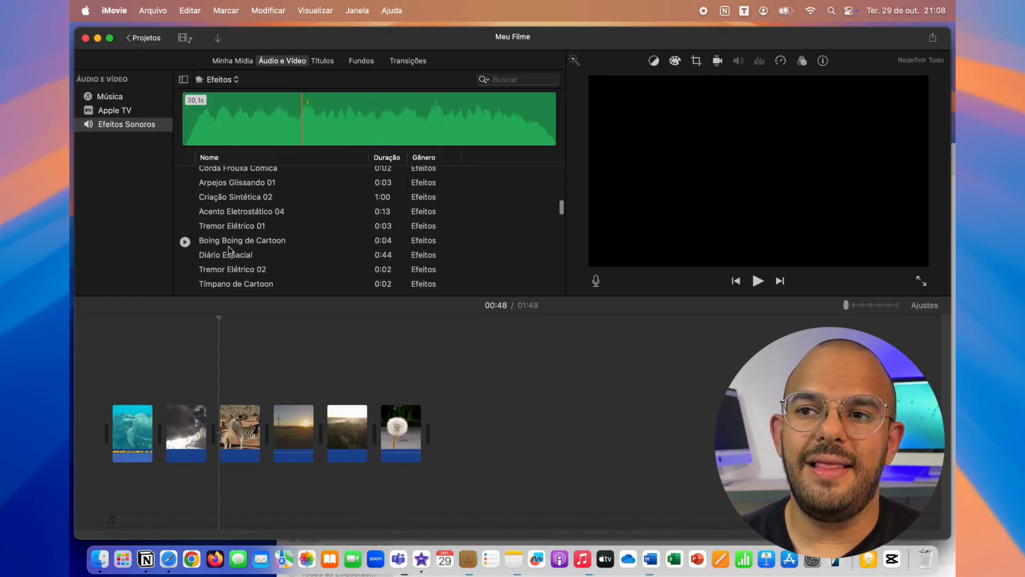
{"action": "left_click", "coordinate": [230, 80]}
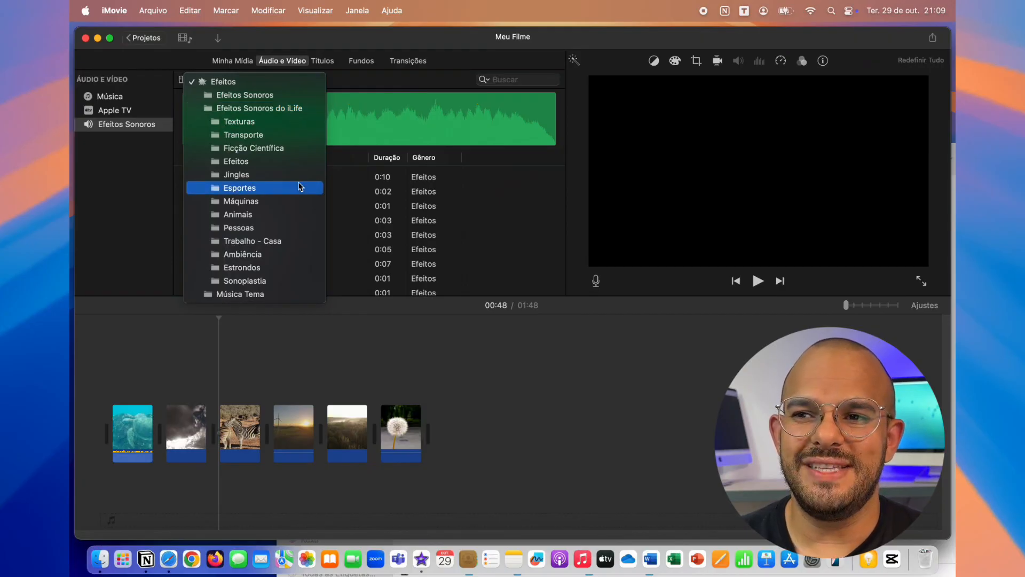
{"action": "left_click", "coordinate": [255, 296]}
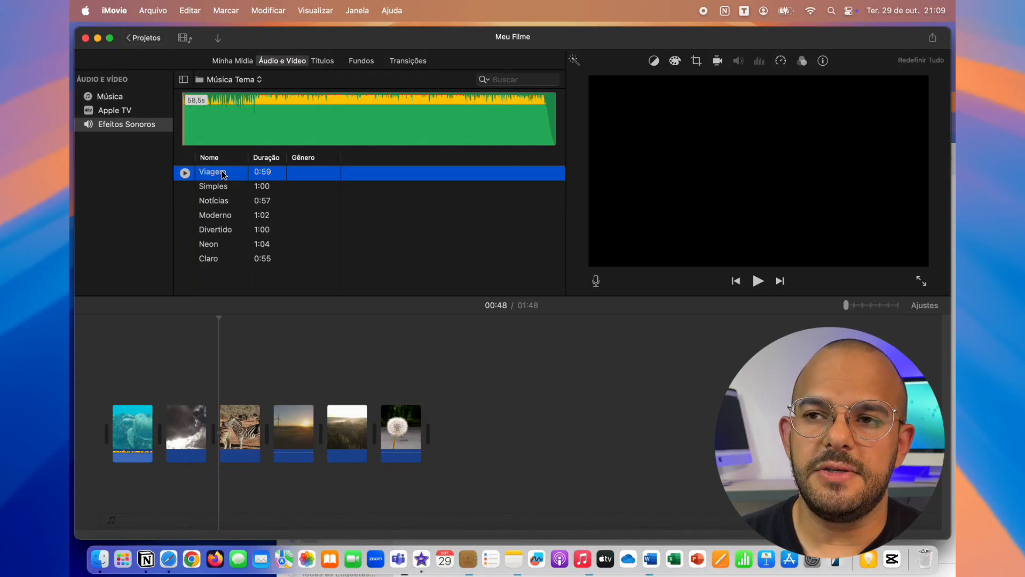
Step: Add the Simples theme music from the start of the timeline, and place it a second time directly after to cover the remaining clips
{"action": "left_click", "coordinate": [185, 188]}
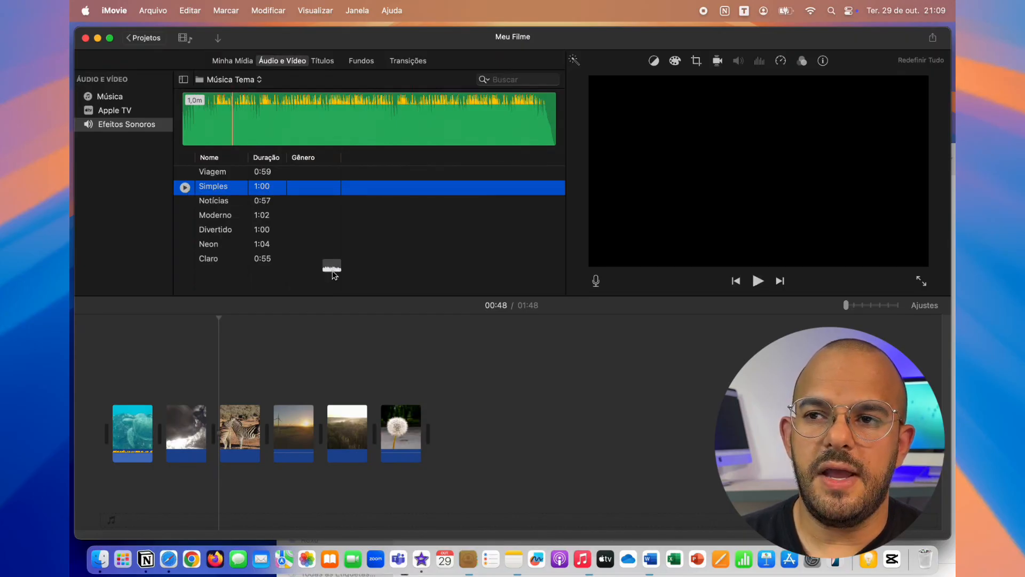
{"action": "left_click_drag", "start_coordinate": [332, 273], "coordinate": [112, 490]}
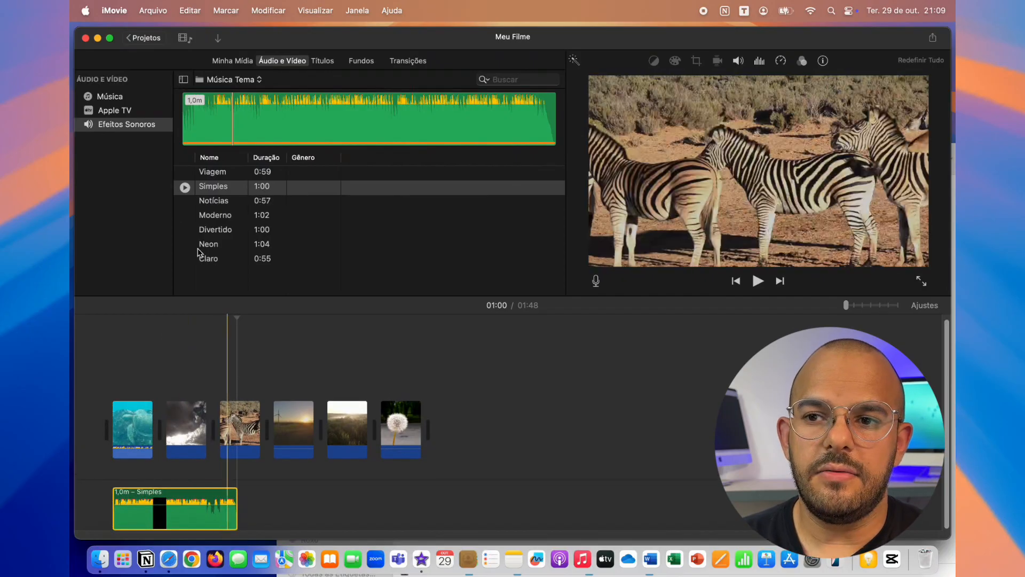
{"action": "mouse_move", "coordinate": [203, 188]}
{"action": "left_mouse_down"}
{"action": "mouse_move", "coordinate": [344, 409]}
{"action": "mouse_move", "coordinate": [204, 175]}
{"action": "mouse_move", "coordinate": [216, 201]}
{"action": "left_mouse_up"}
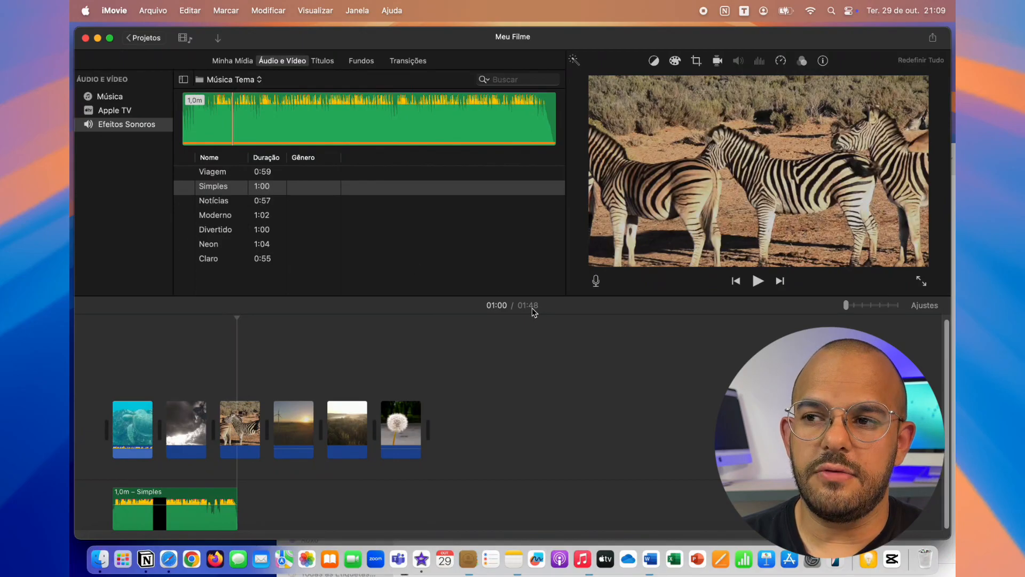
{"action": "left_click_drag", "start_coordinate": [221, 194], "coordinate": [239, 505]}
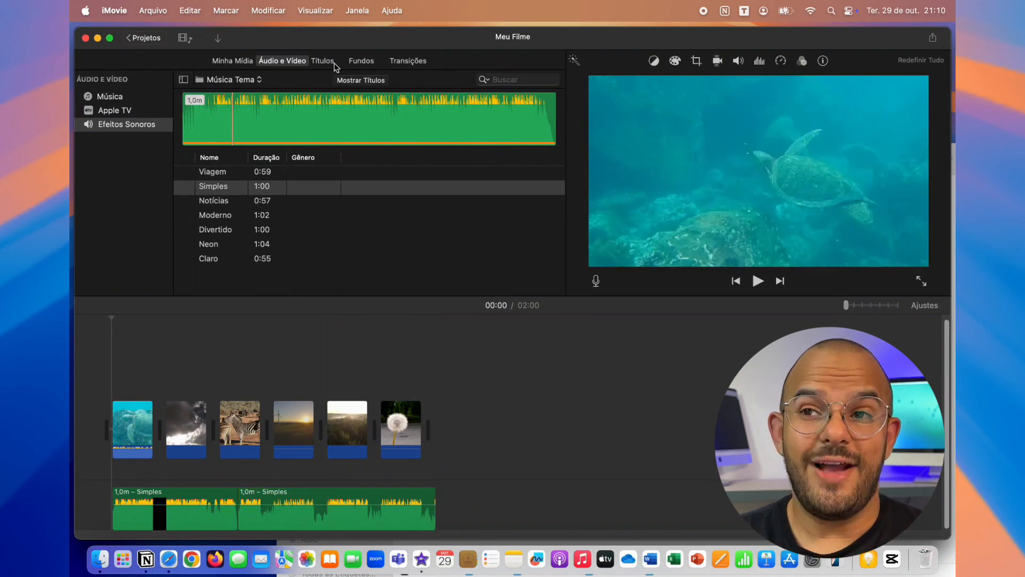
Step: Browse the title styles and preview Terço Inferior Dividido, Revelar, Revelar Terço Inferior, Foco, Foco no Terço Inferior and Prisma
{"action": "left_click", "coordinate": [323, 61]}
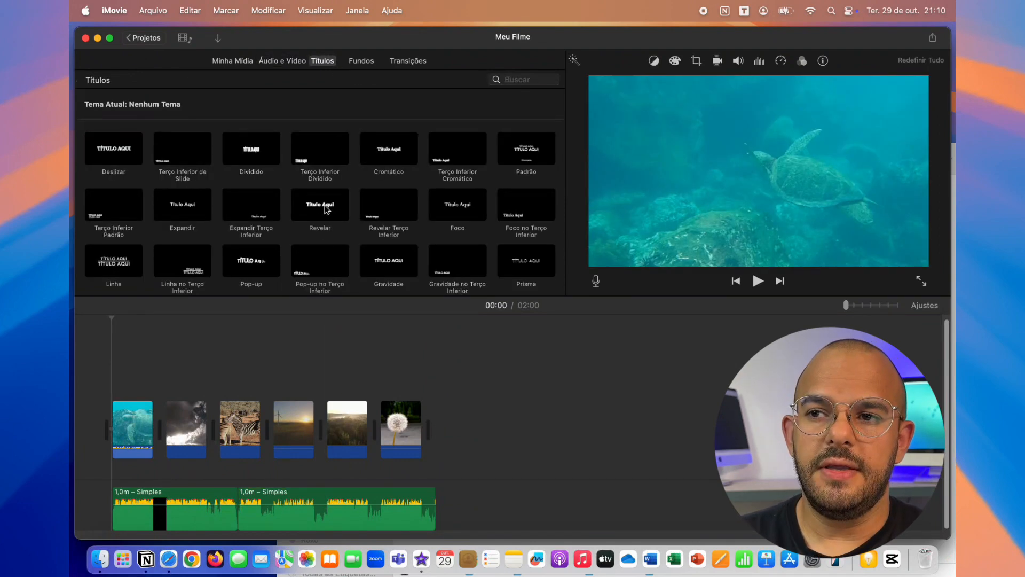
{"action": "left_click", "coordinate": [302, 154]}
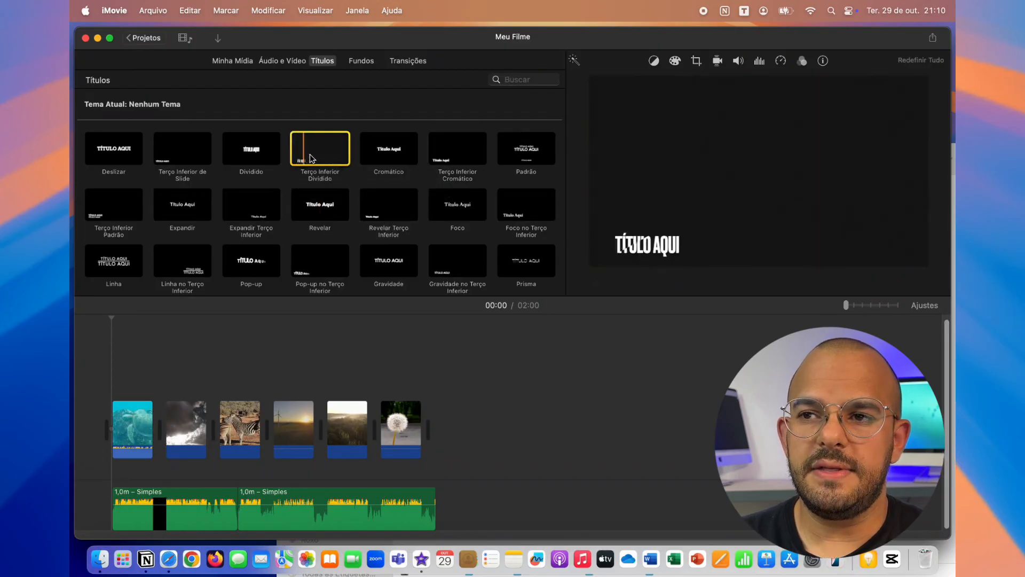
{"action": "left_click", "coordinate": [311, 208]}
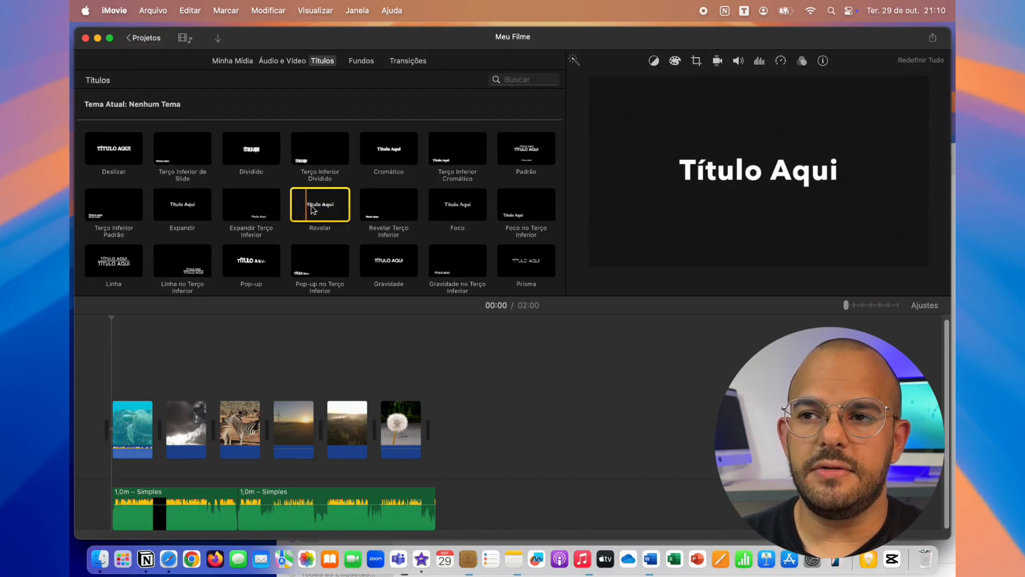
{"action": "left_click", "coordinate": [374, 211]}
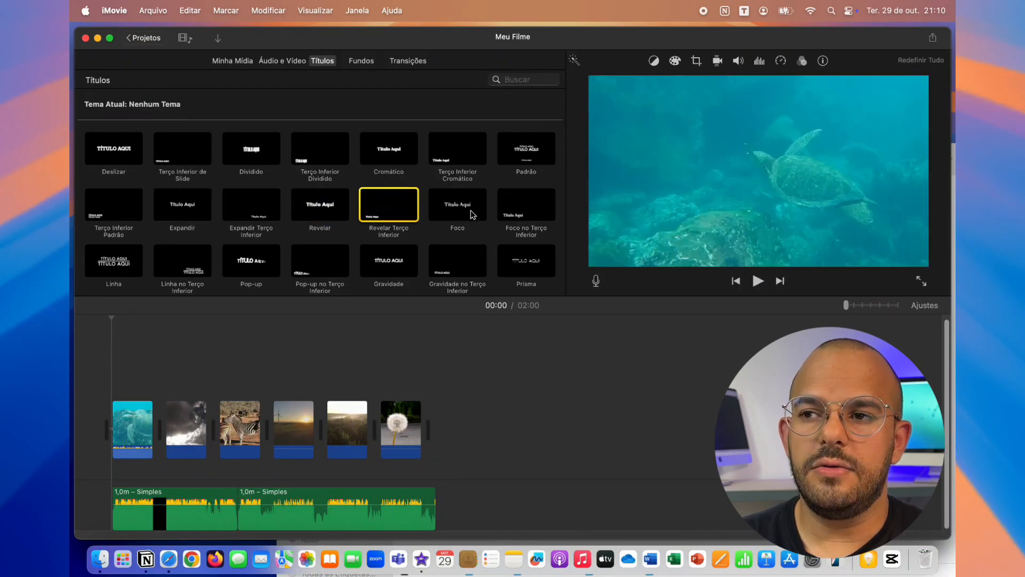
{"action": "left_click", "coordinate": [453, 211]}
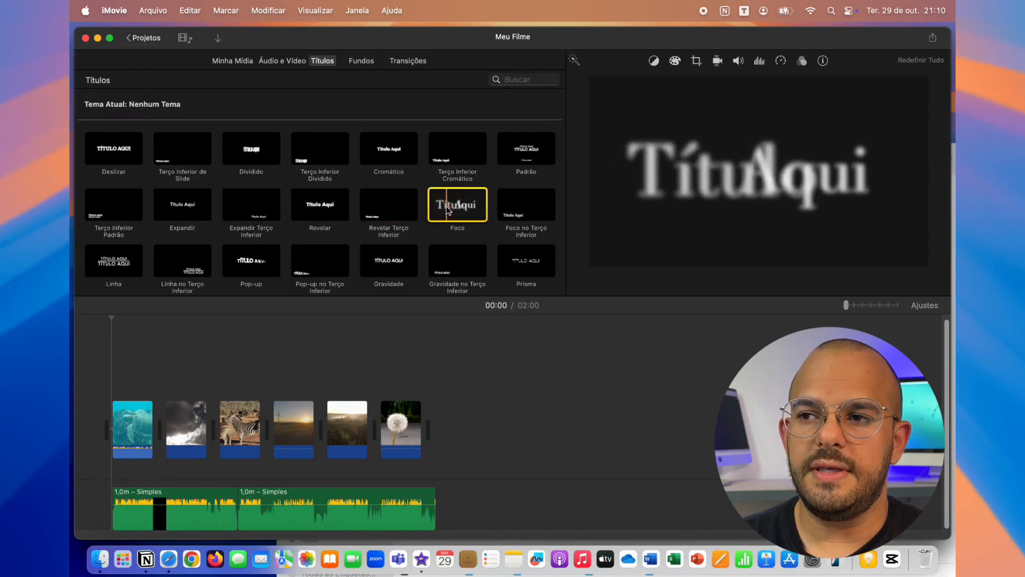
{"action": "left_click", "coordinate": [514, 211]}
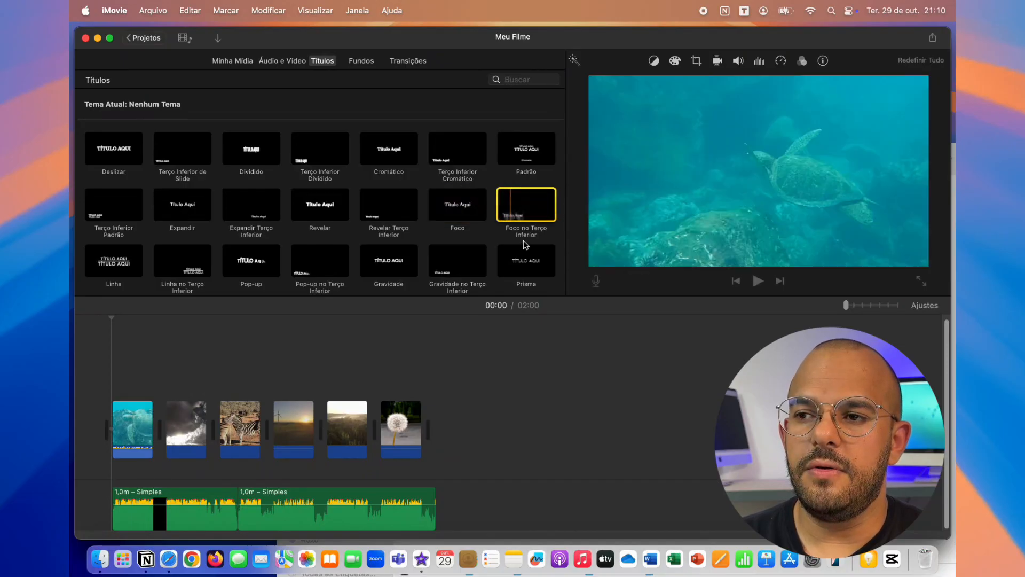
{"action": "scroll", "coordinate": [526, 245], "scroll_direction": "down", "scroll_amount": 3}
{"action": "left_click", "coordinate": [544, 202]}
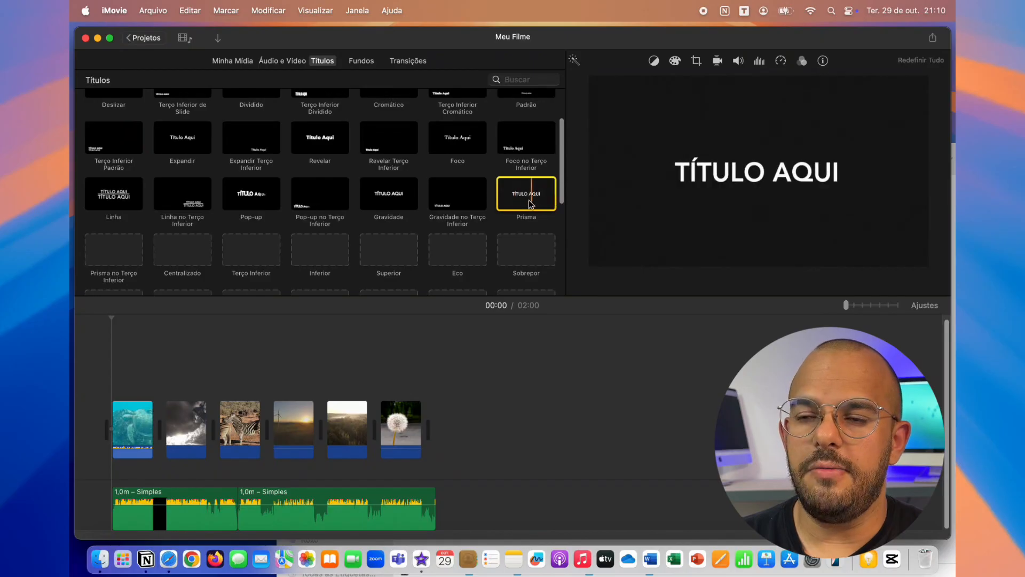
{"action": "scroll", "coordinate": [531, 204], "scroll_direction": "down", "scroll_amount": 2}
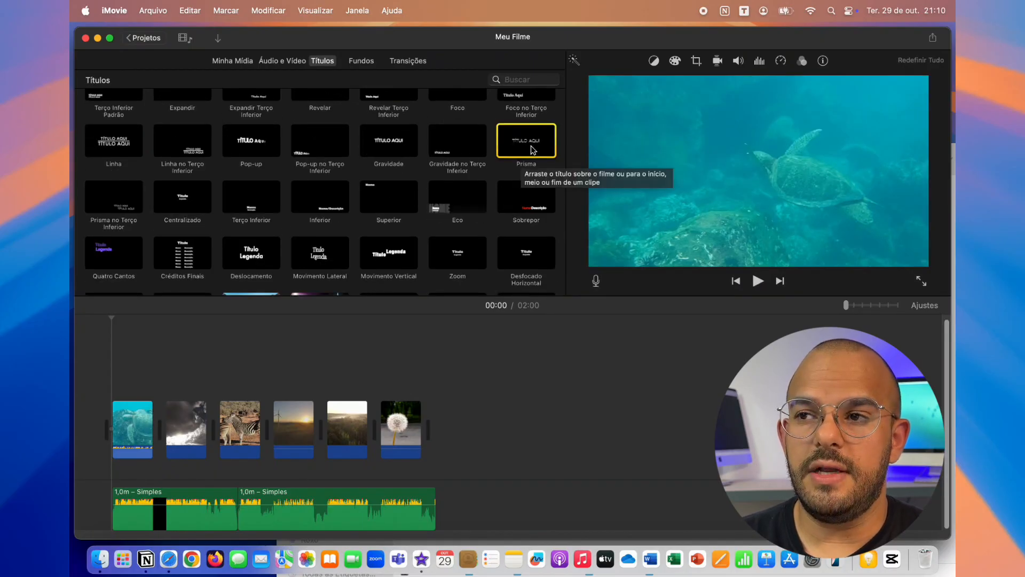
Step: Place the Prisma title above the start of the turtle clip and set its text to NATUREZA
{"action": "left_click_drag", "start_coordinate": [532, 150], "coordinate": [115, 359]}
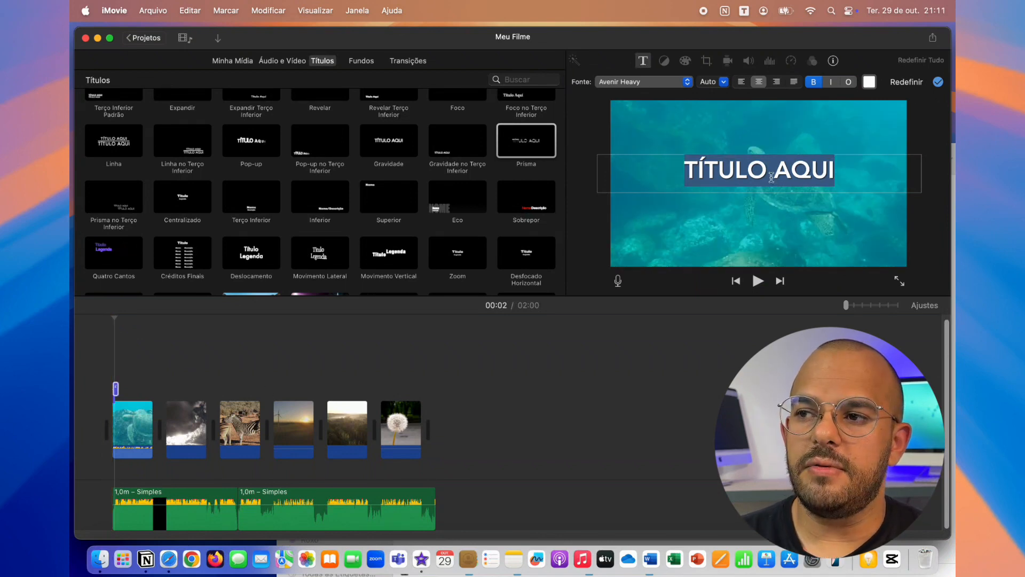
{"action": "type", "text": "NATURE"}
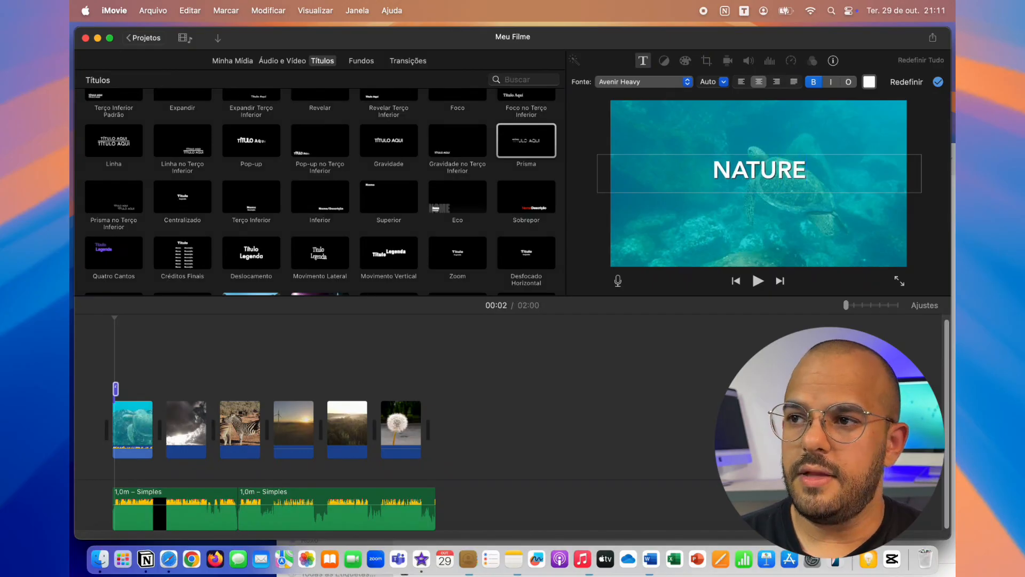
{"action": "key", "text": "BackSpace"}
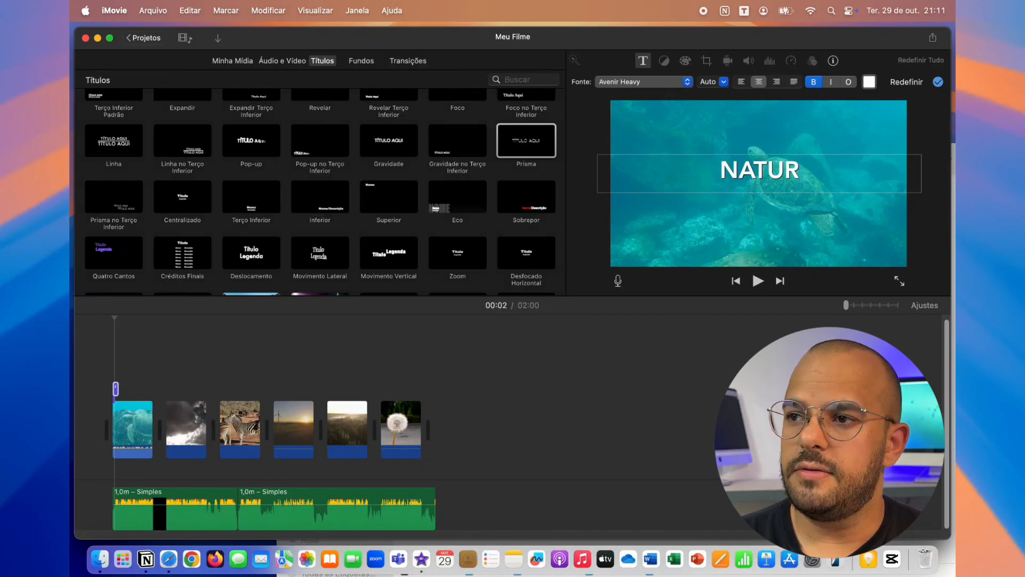
{"action": "type", "text": "EZA"}
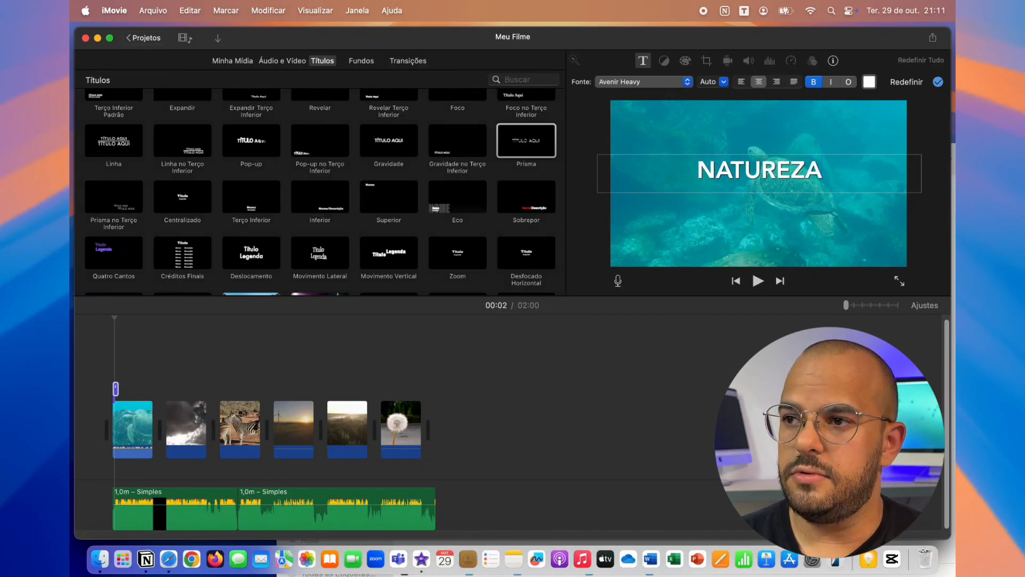
{"action": "left_click", "coordinate": [740, 219]}
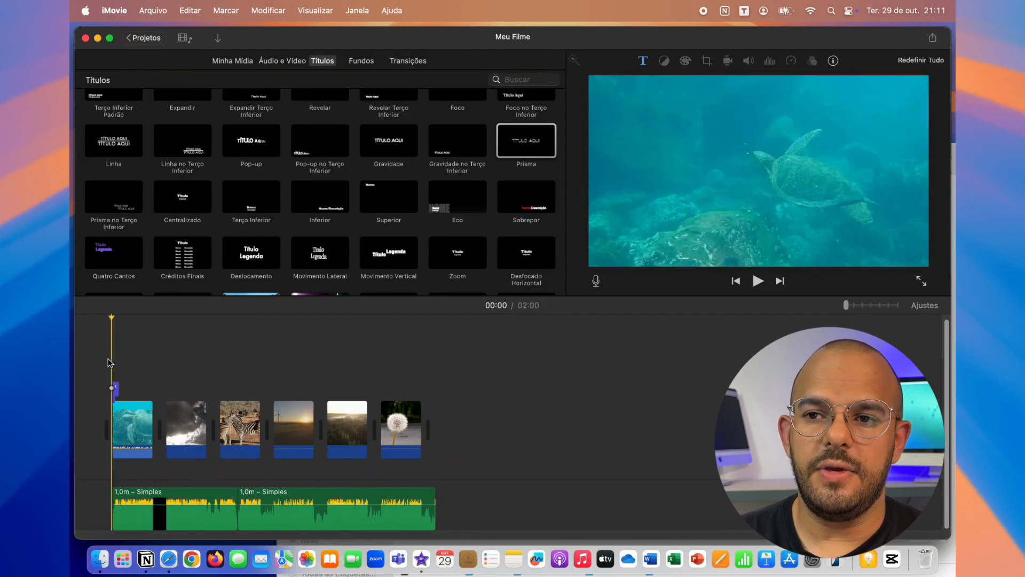
Step: Play the film from the start to check the NATUREZA title and the background music
{"action": "key", "text": "space"}
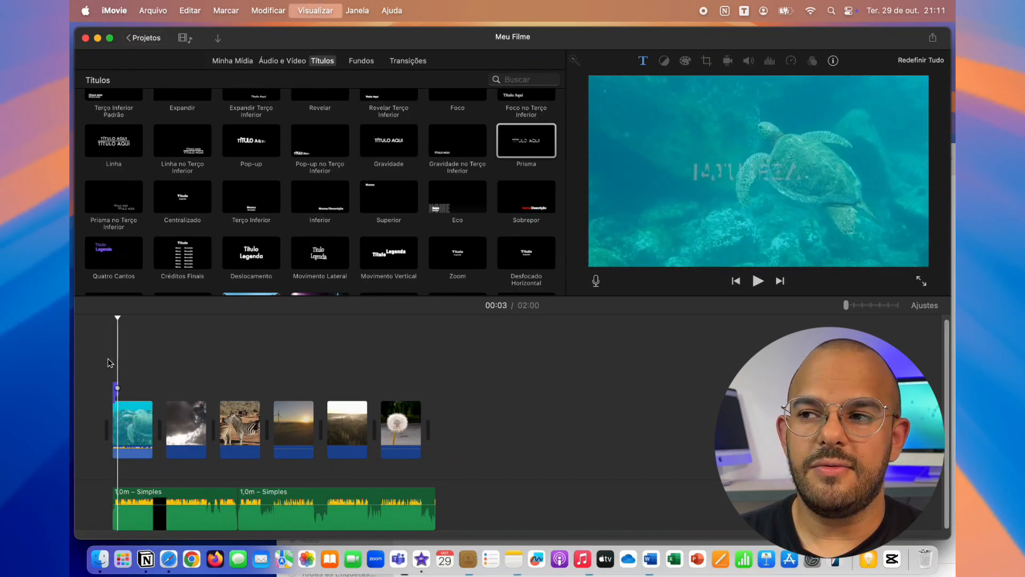
{"action": "key", "text": "space"}
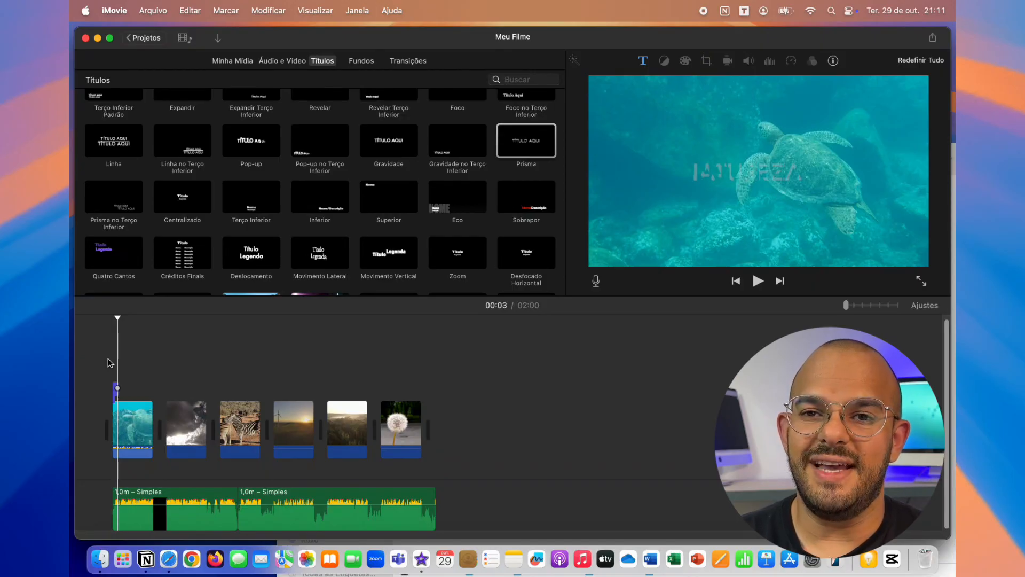
{"action": "key", "text": "space"}
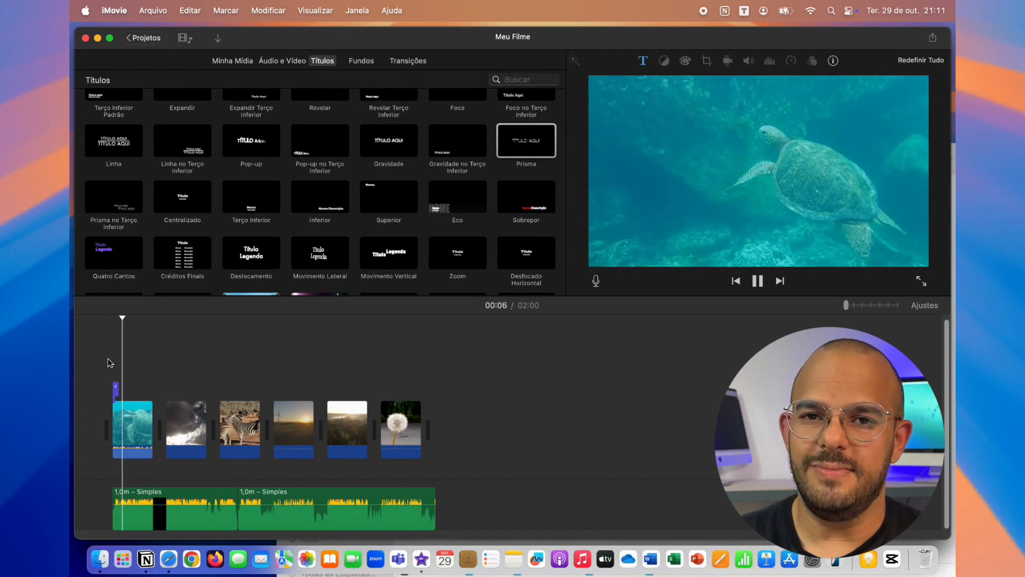
{"action": "key", "text": "space"}
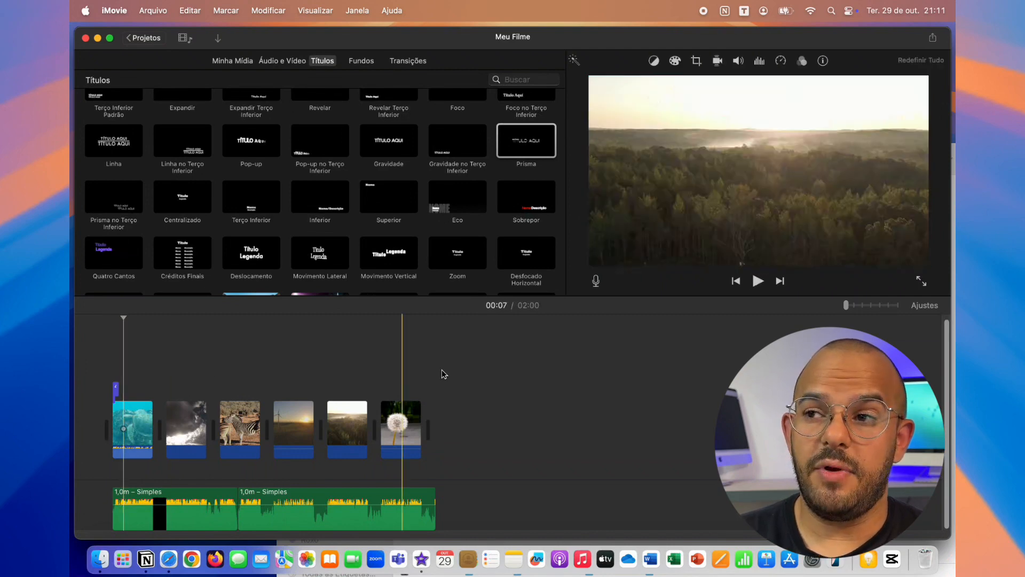
{"action": "left_click", "coordinate": [760, 283]}
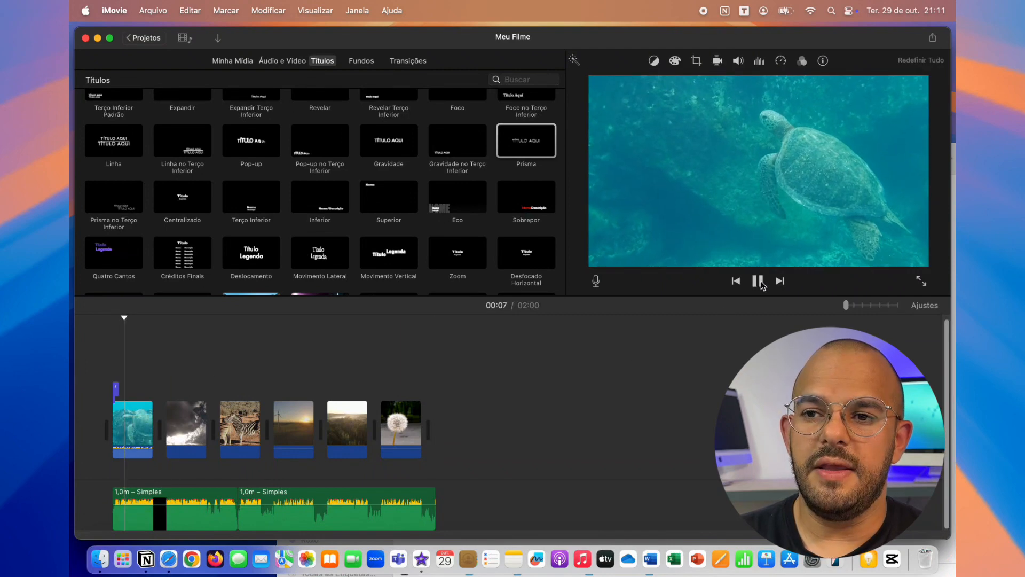
{"action": "key", "text": "space"}
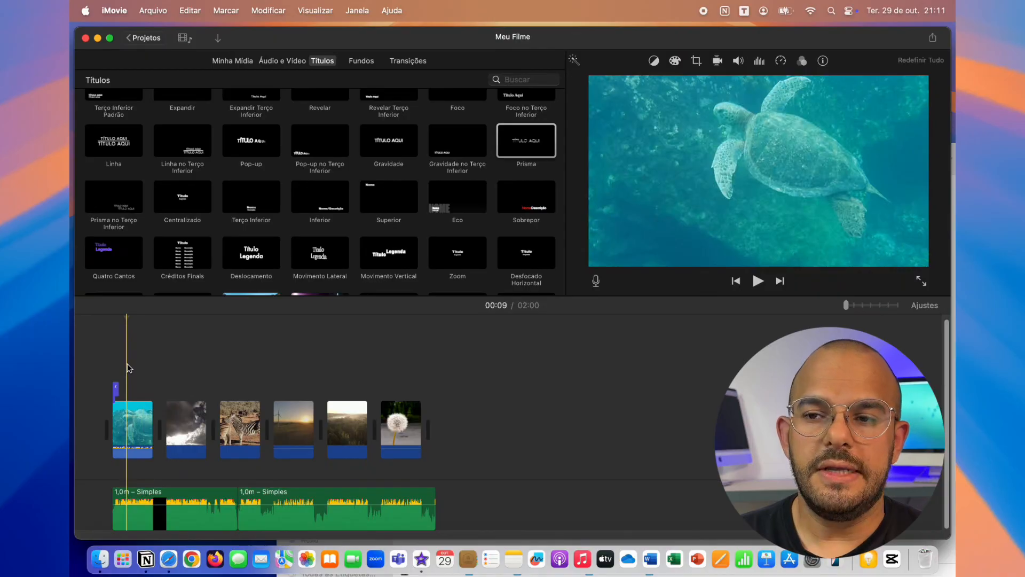
{"action": "key", "text": "space"}
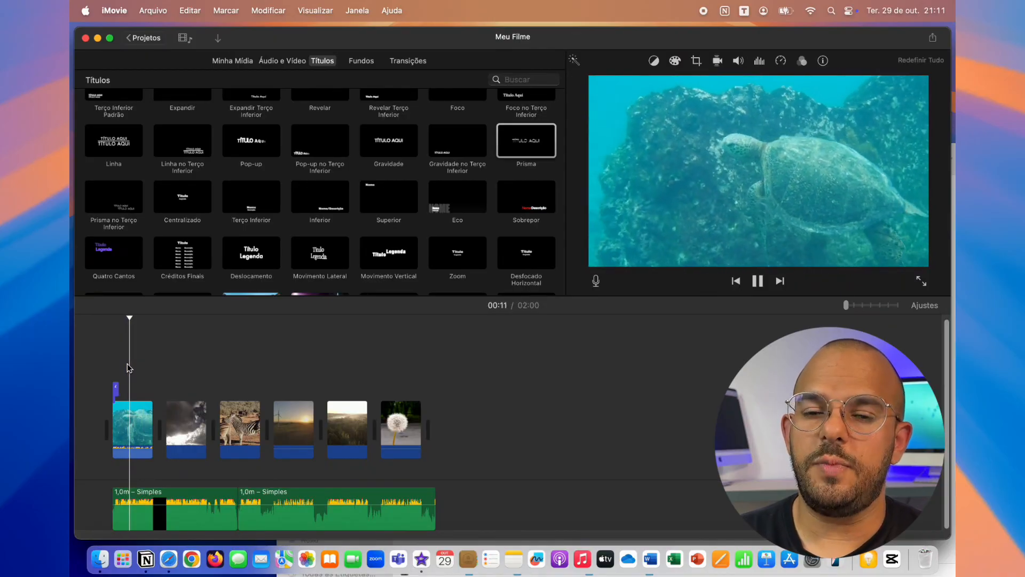
{"action": "key", "text": "space"}
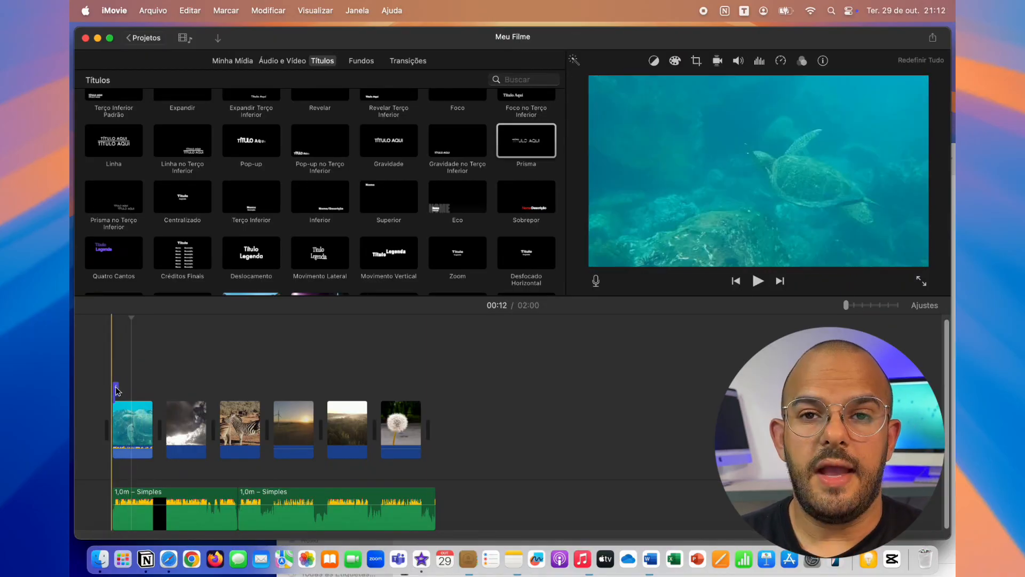
Step: Lengthen the NATUREZA title to 25 seconds so it spans the whole turtle clip, and mute the system sound
{"action": "left_click", "coordinate": [863, 308]}
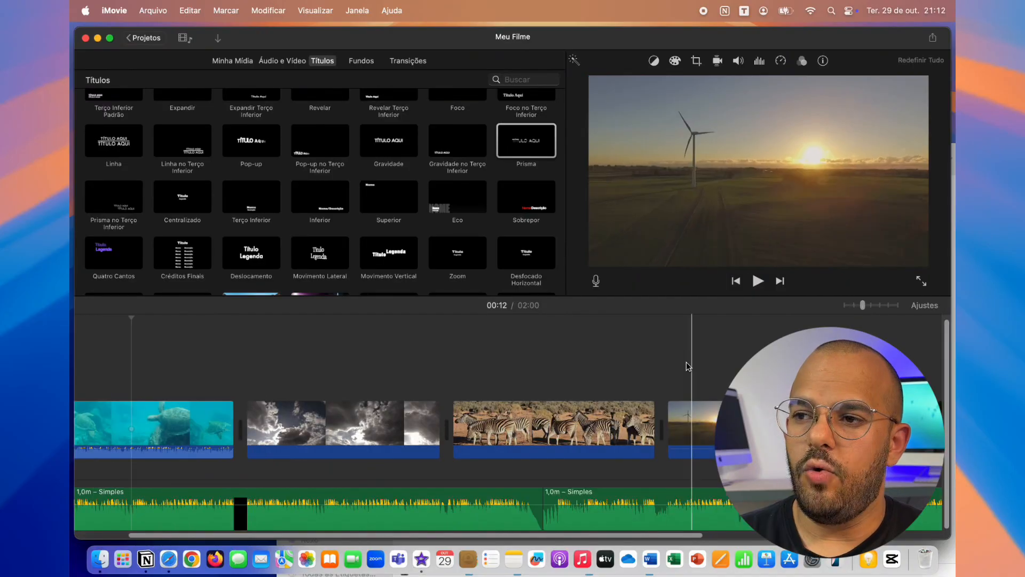
{"action": "scroll", "coordinate": [659, 358], "scroll_direction": "left", "scroll_amount": 2}
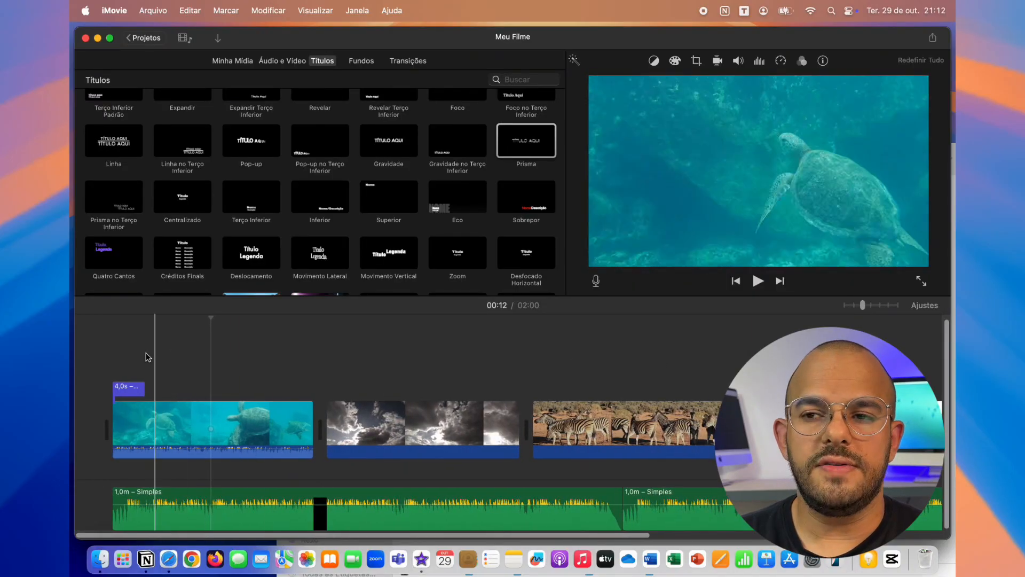
{"action": "left_click", "coordinate": [143, 389]}
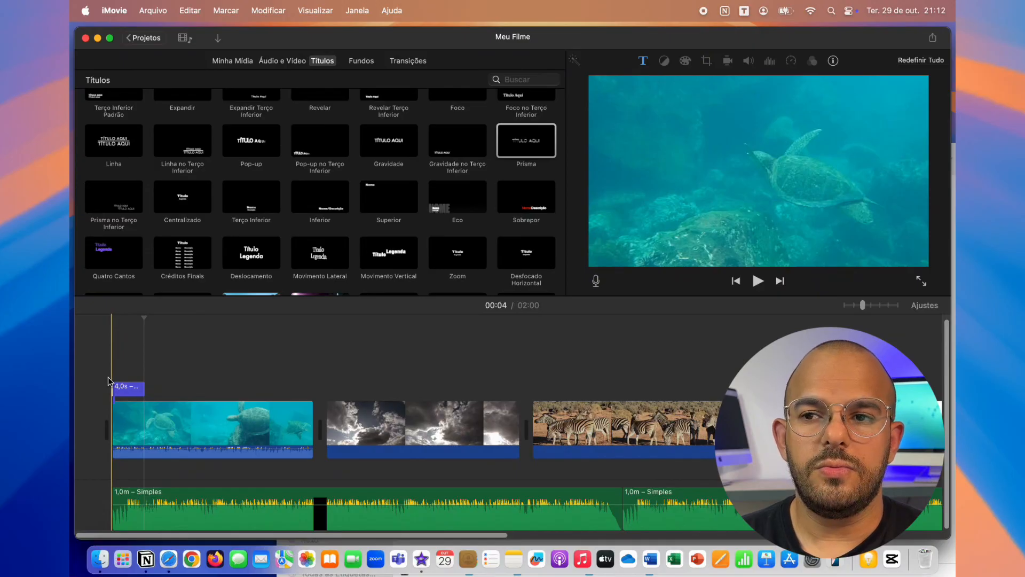
{"action": "key", "text": "XF86AudioMute"}
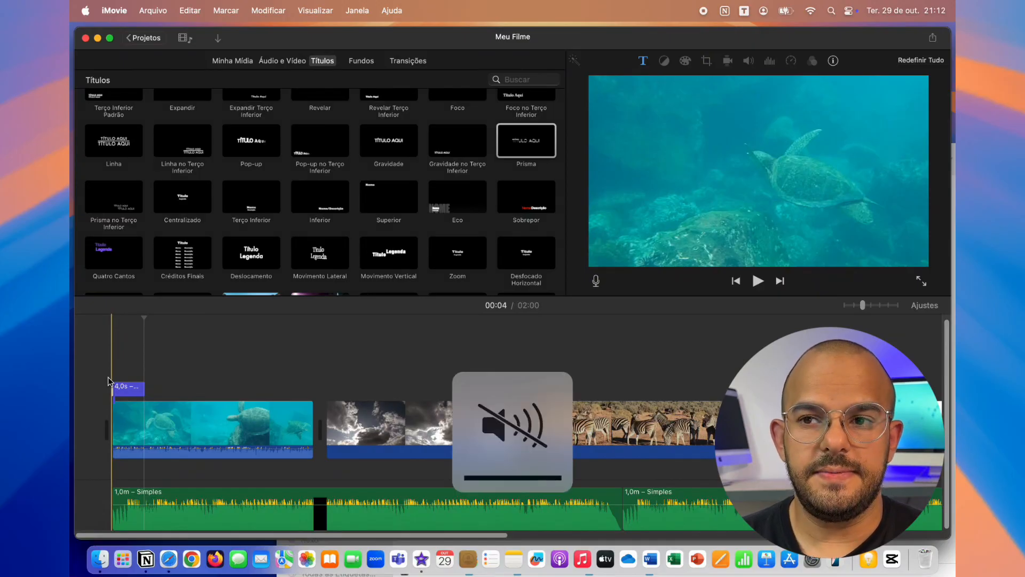
{"action": "left_click", "coordinate": [145, 389]}
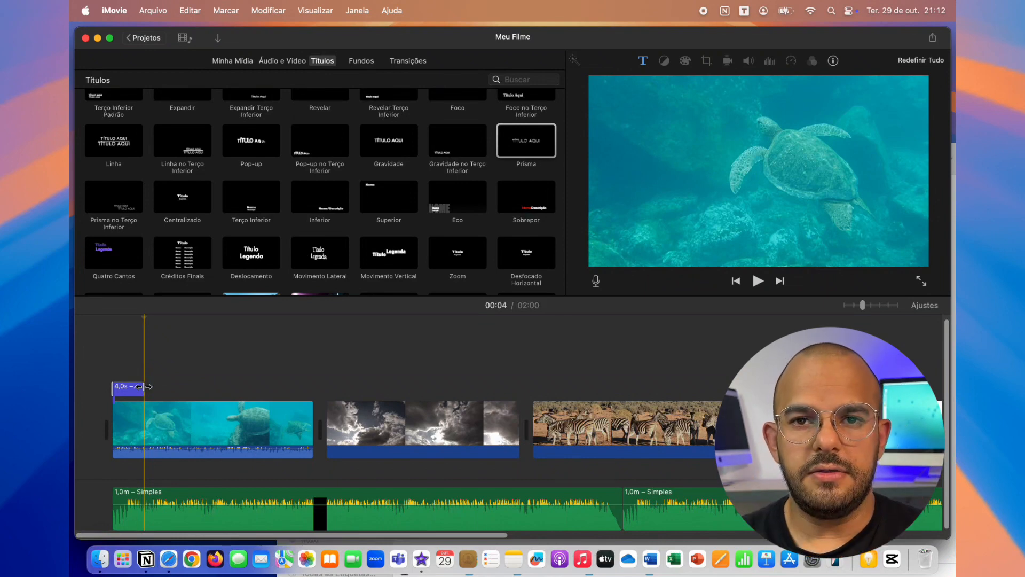
{"action": "left_click_drag", "start_coordinate": [144, 386], "coordinate": [312, 384]}
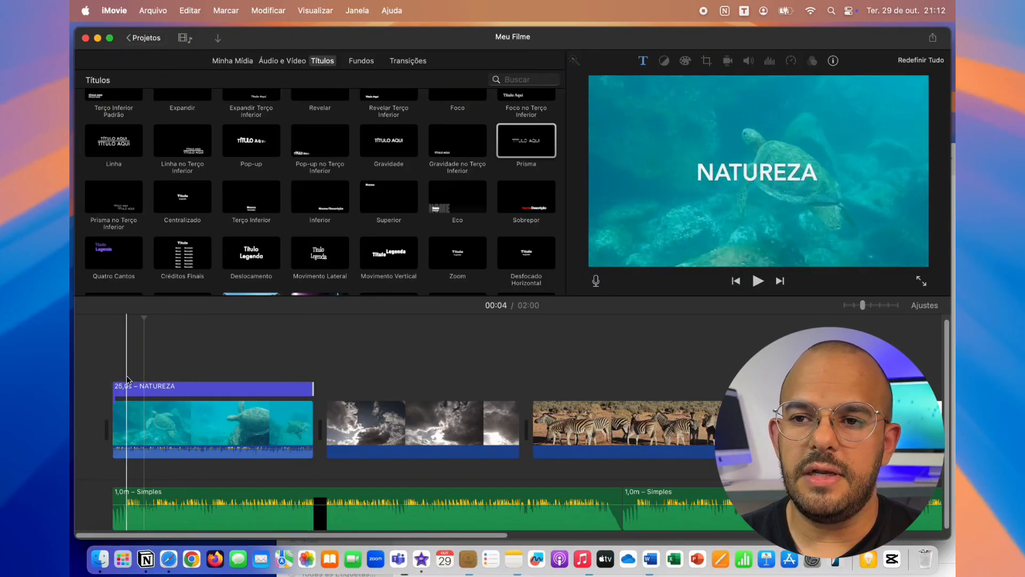
Step: Play back the lengthened NATUREZA title, and extend it past the storm-clouds and zebra clips to about 1.3 minutes
{"action": "key", "text": "space"}
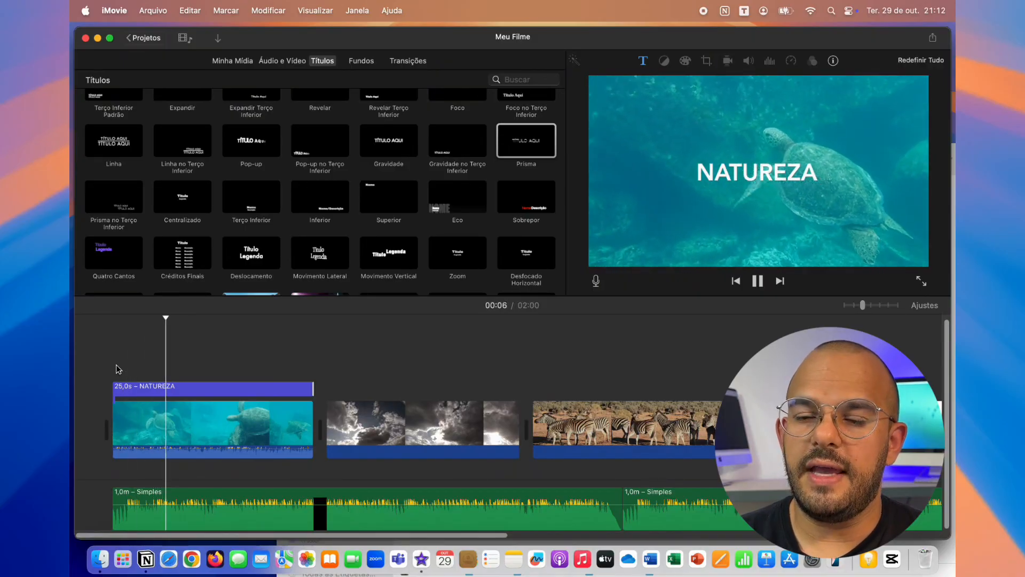
{"action": "key", "text": "space"}
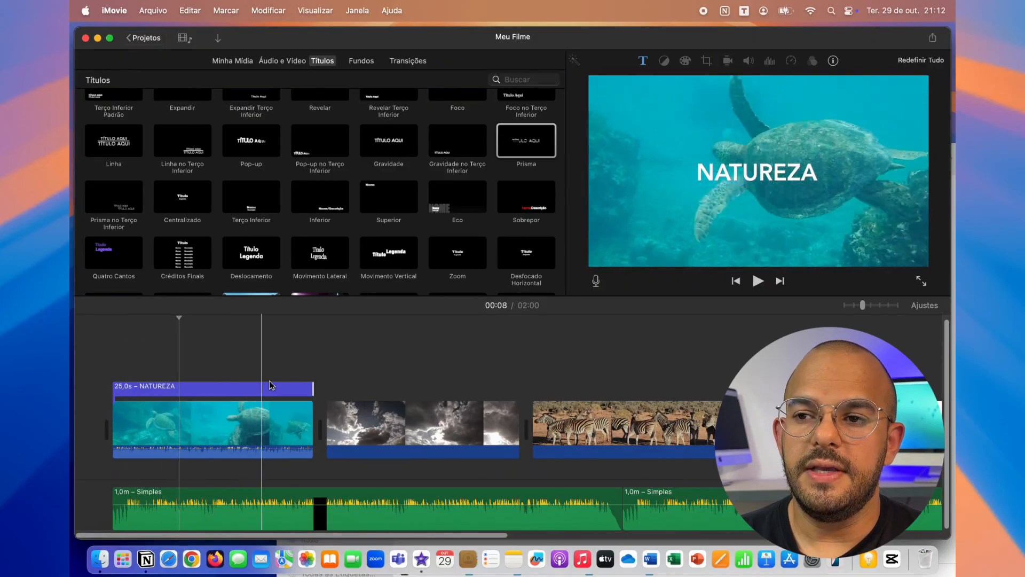
{"action": "left_click_drag", "start_coordinate": [326, 390], "coordinate": [791, 390]}
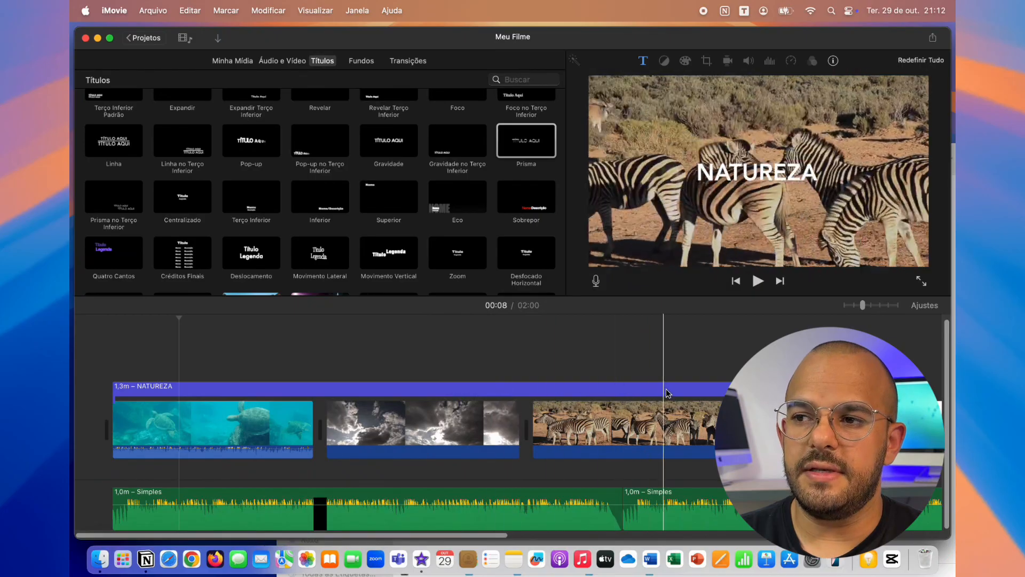
Step: Open the turtle clip's information to check its duration, and look over the storm-clouds, zebra and wind-turbine clips on the timeline
{"action": "left_click", "coordinate": [203, 425]}
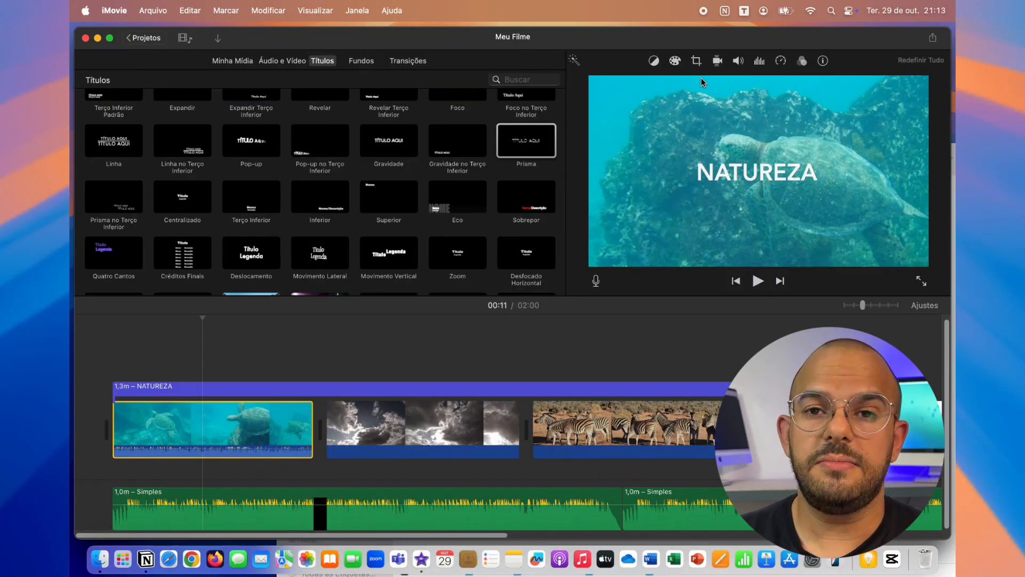
{"action": "left_click", "coordinate": [176, 427]}
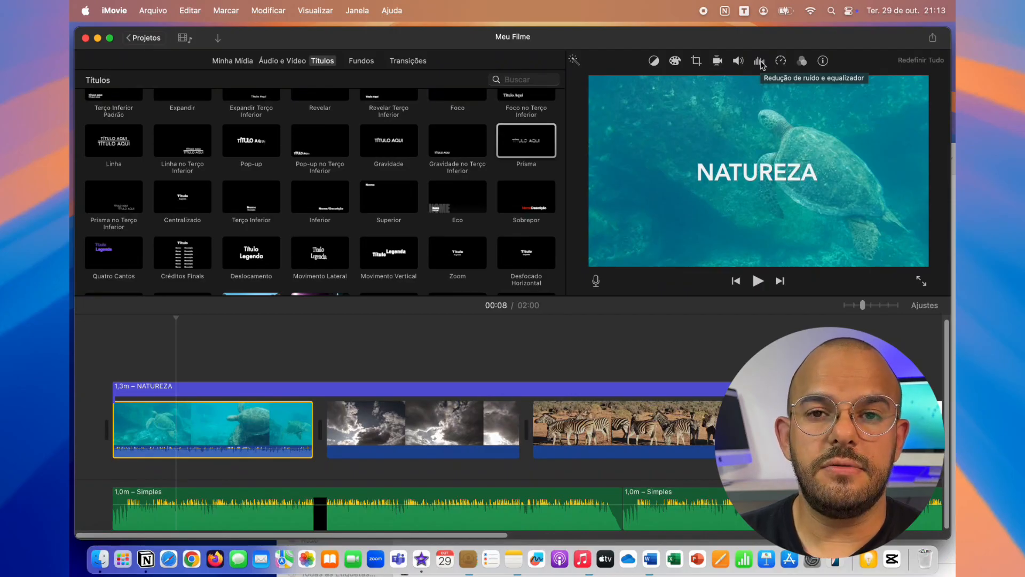
{"action": "left_click", "coordinate": [823, 61]}
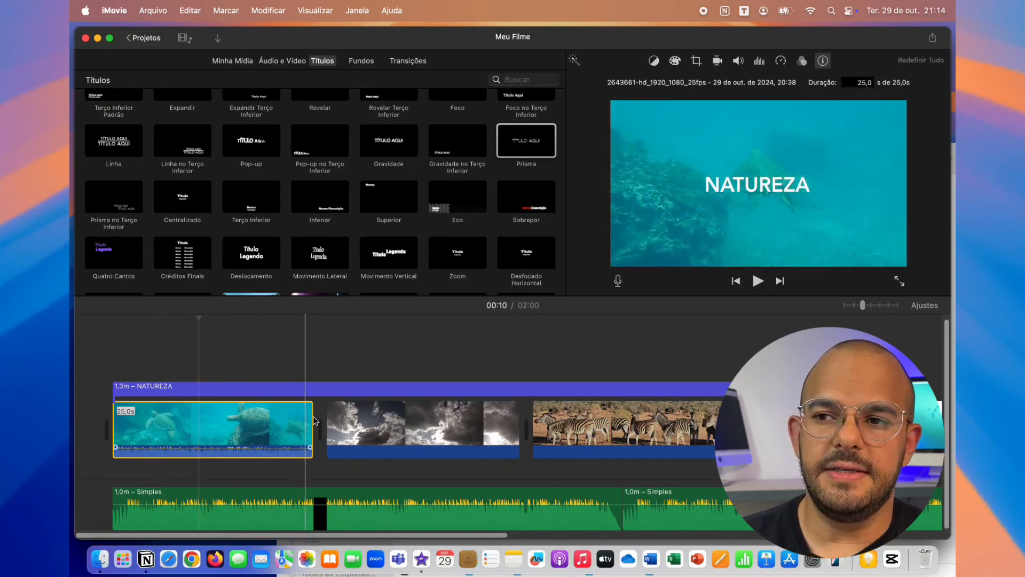
{"action": "scroll", "coordinate": [305, 427], "scroll_direction": "right", "scroll_amount": 5}
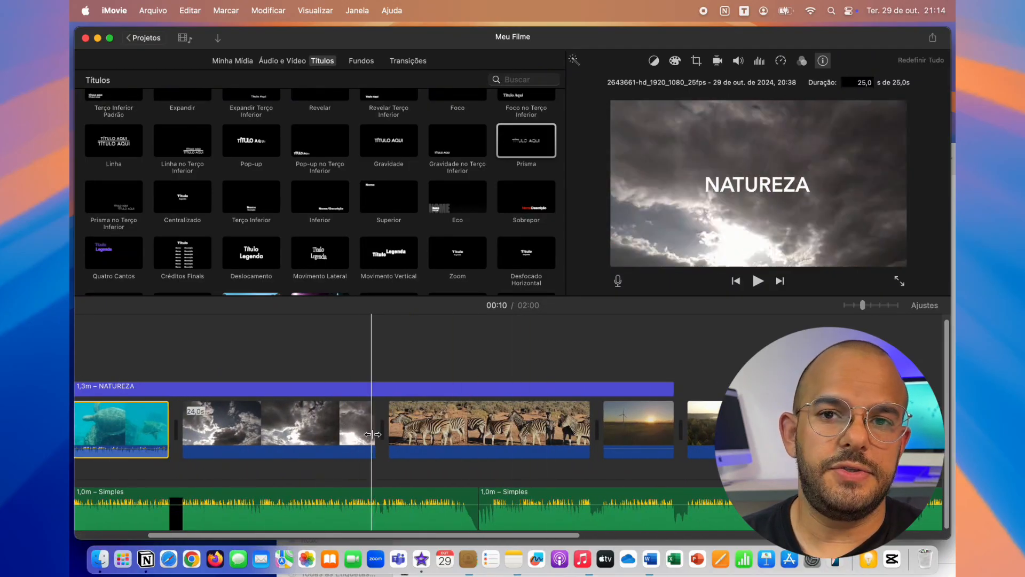
{"action": "scroll", "coordinate": [388, 437], "scroll_direction": "right", "scroll_amount": 3}
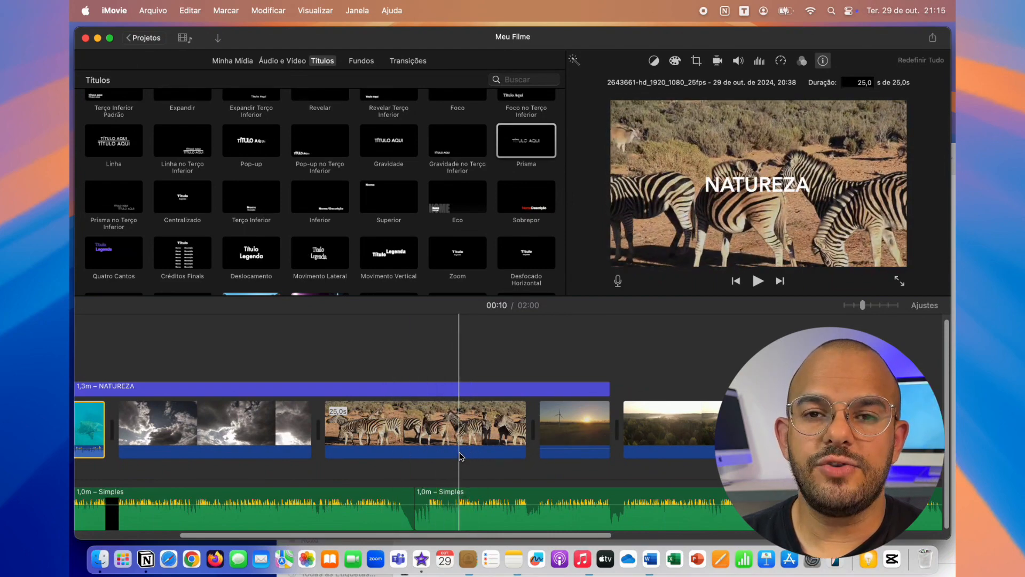
{"action": "scroll", "coordinate": [460, 457], "scroll_direction": "left", "scroll_amount": 8}
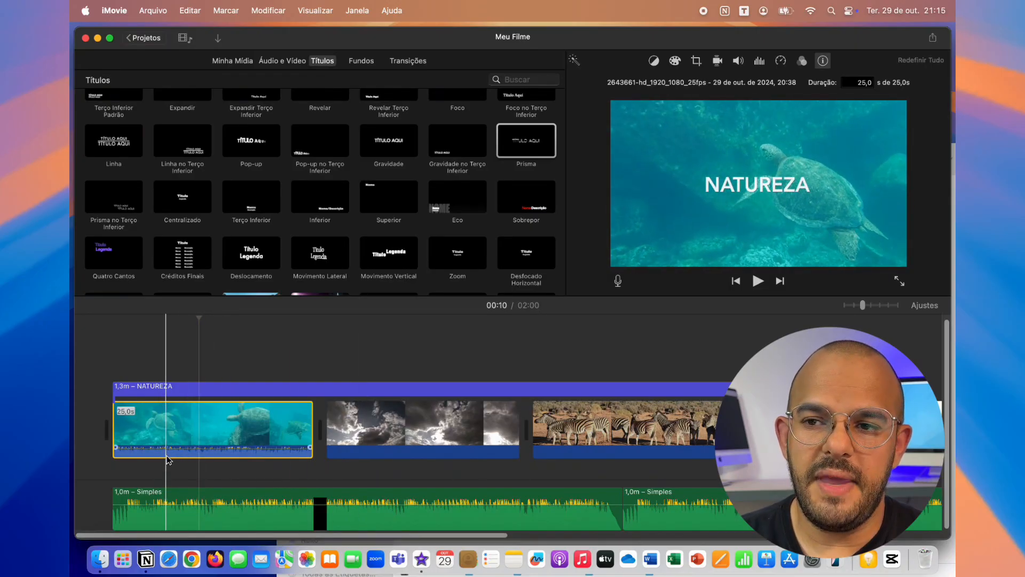
Step: Enlarge the timeline clips to the maximum scale, and reduce the scale until the whole turtle clip fits in view
{"action": "left_click", "coordinate": [896, 305]}
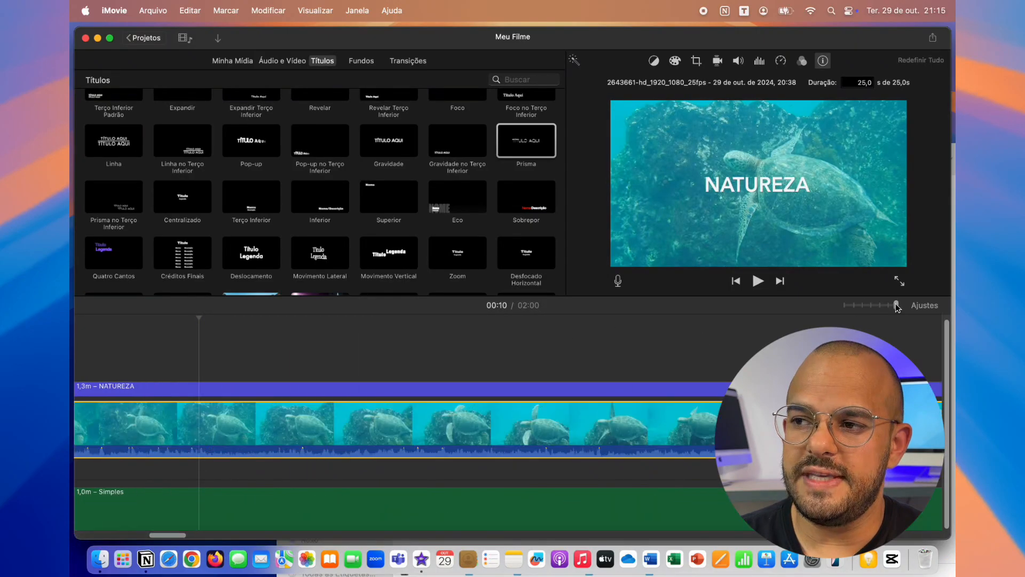
{"action": "scroll", "coordinate": [332, 466], "scroll_direction": "left", "scroll_amount": 4}
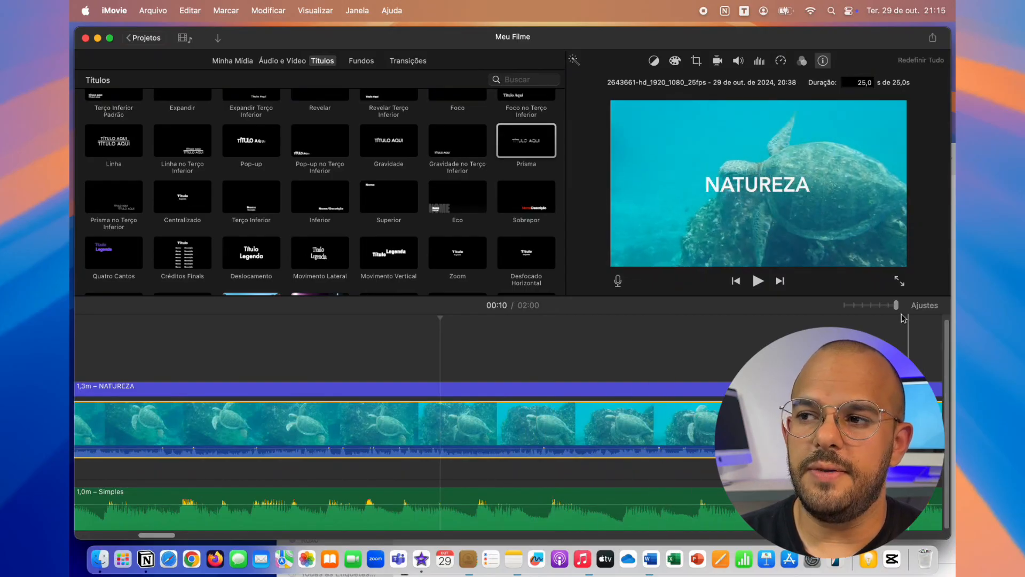
{"action": "left_click_drag", "start_coordinate": [896, 305], "coordinate": [870, 306]}
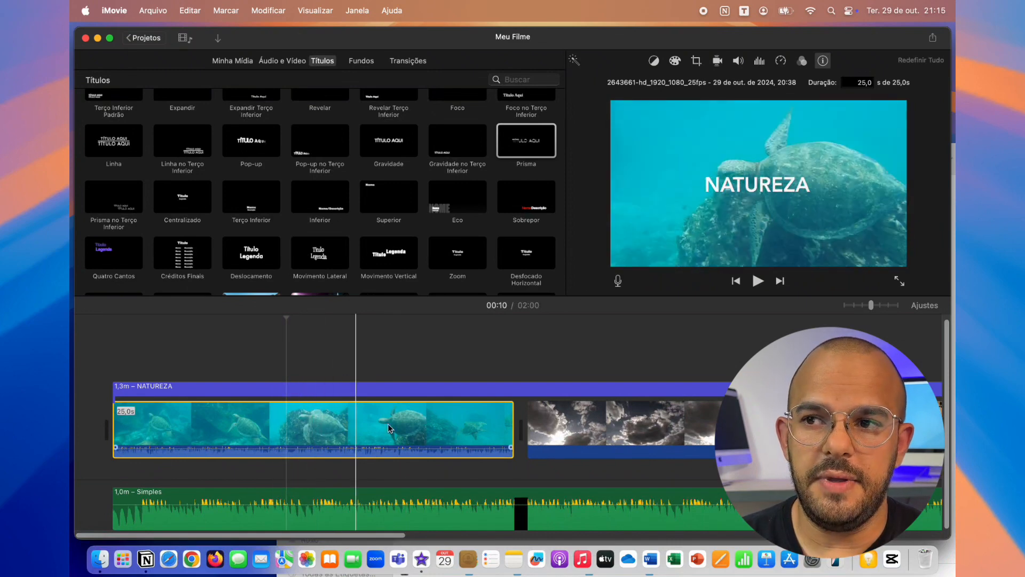
Step: Try muting the turtle clip's own audio, and undo the muting
{"action": "left_click", "coordinate": [740, 61]}
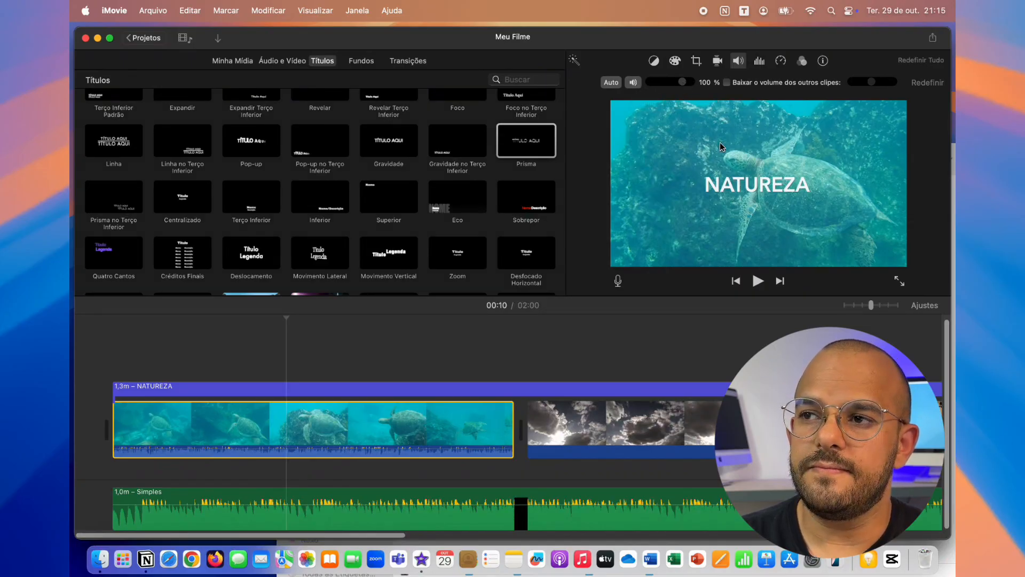
{"action": "left_click", "coordinate": [634, 82]}
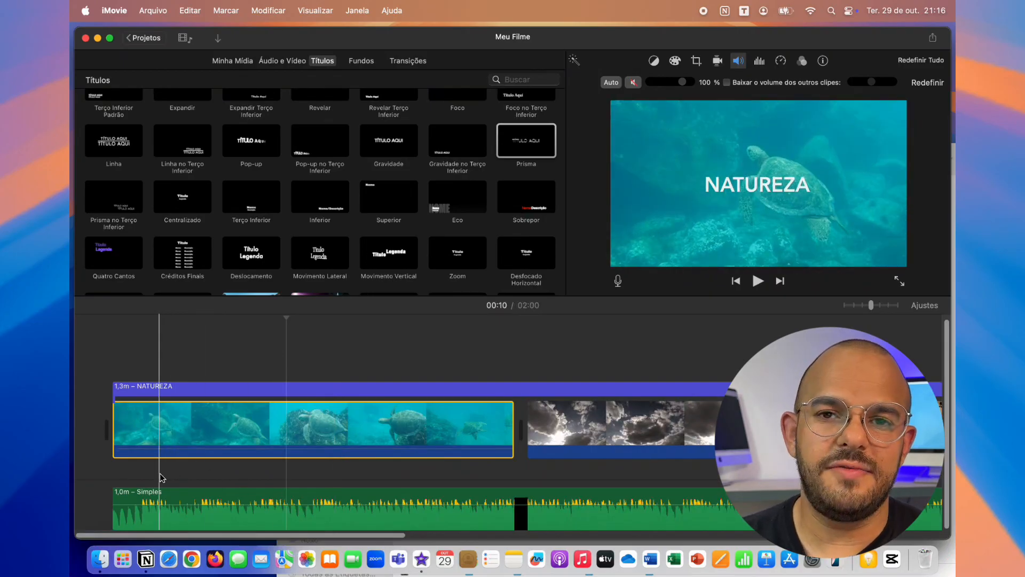
{"action": "key", "text": "super+z"}
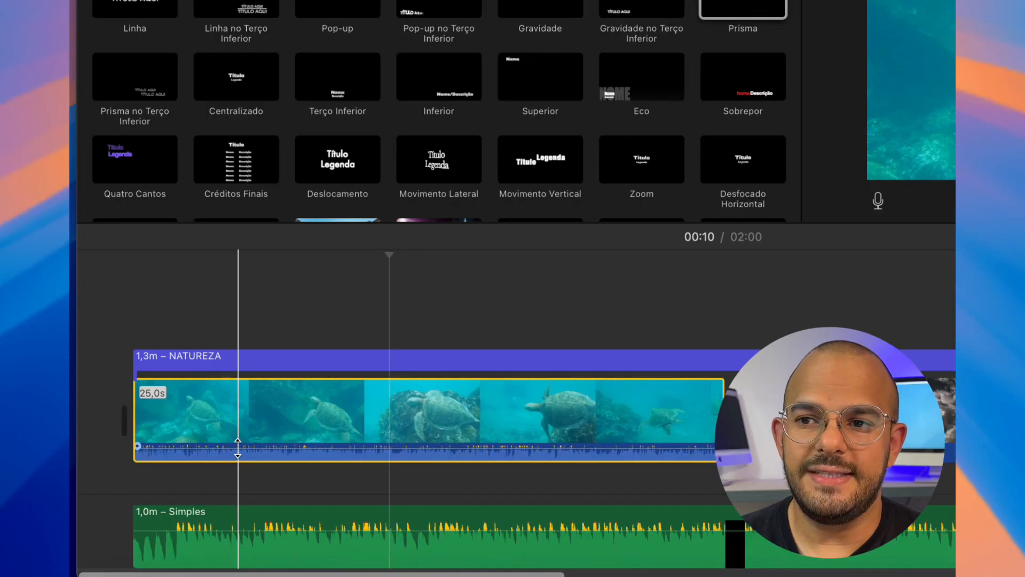
Step: Lower the turtle clip's audio volume to 0%, and look over the other clips along the timeline
{"action": "left_click_drag", "start_coordinate": [237, 448], "coordinate": [238, 448]}
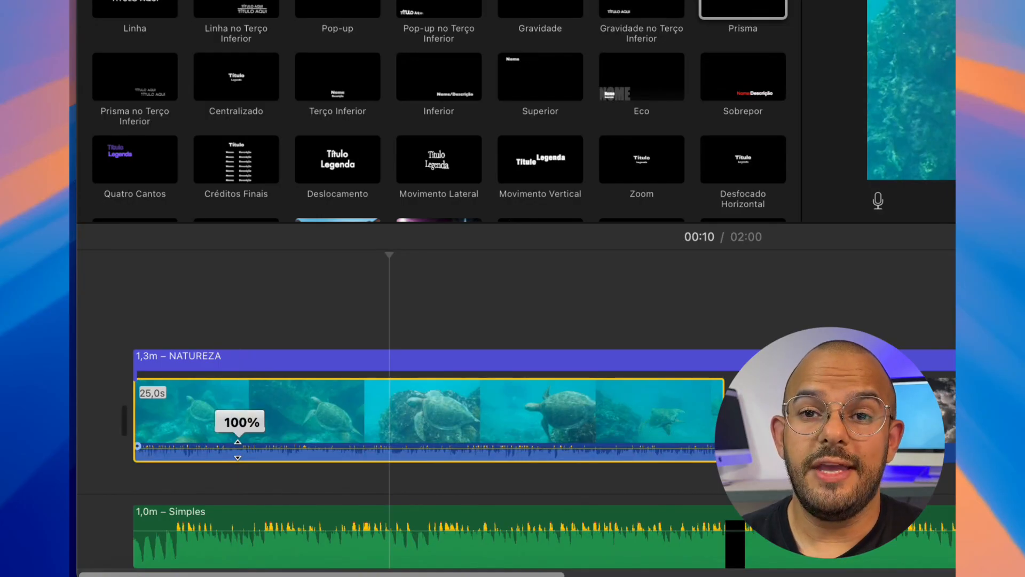
{"action": "left_click_drag", "start_coordinate": [238, 448], "coordinate": [243, 470]}
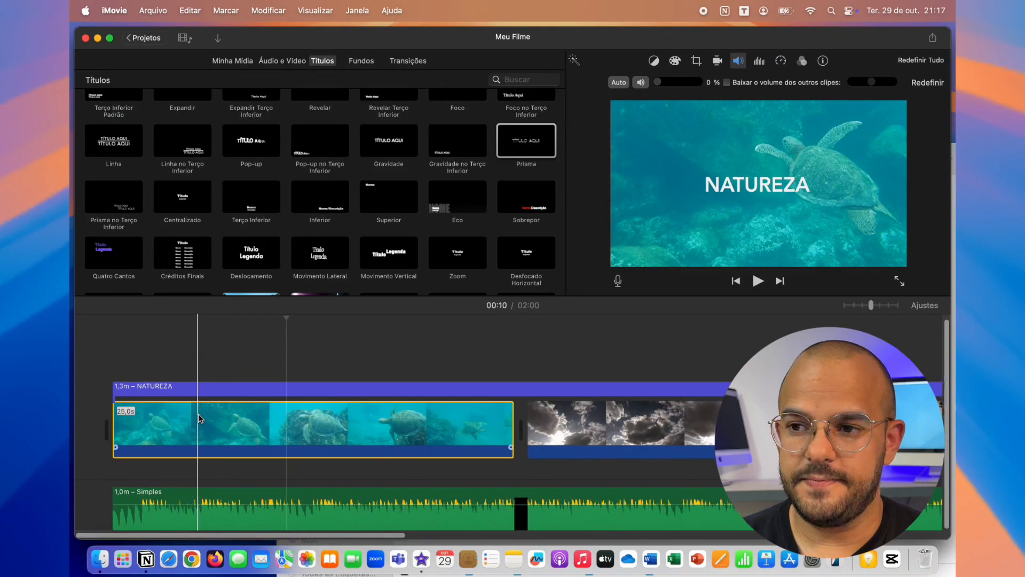
{"action": "scroll", "coordinate": [553, 406], "scroll_direction": "right", "scroll_amount": 10}
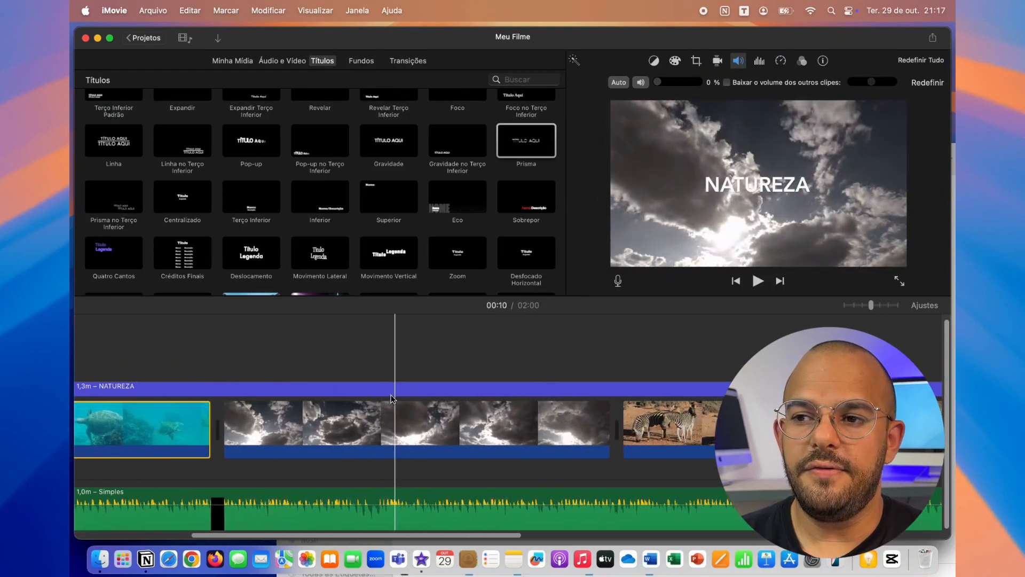
{"action": "scroll", "coordinate": [321, 406], "scroll_direction": "right", "scroll_amount": 10}
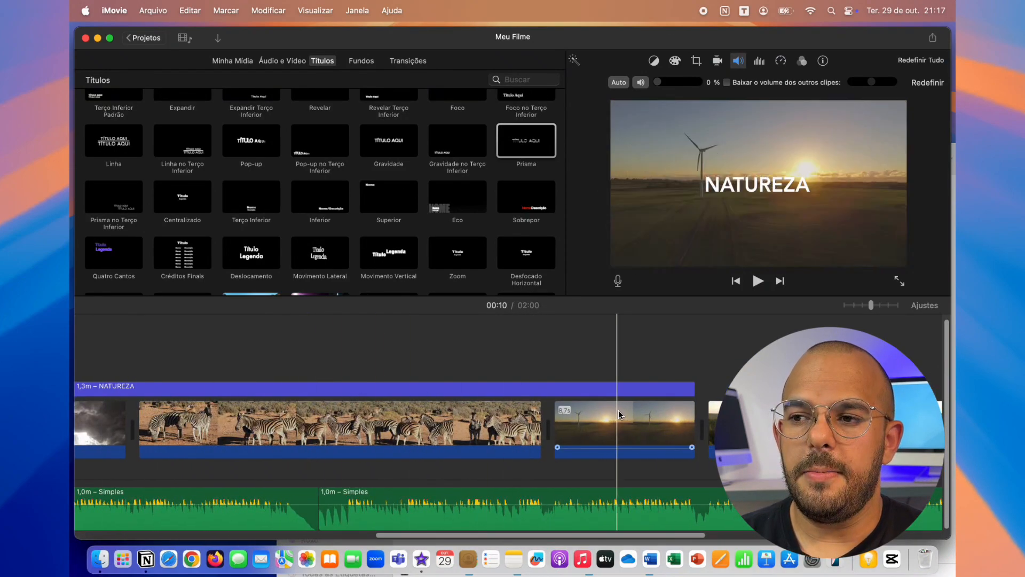
{"action": "scroll", "coordinate": [583, 419], "scroll_direction": "left", "scroll_amount": 20}
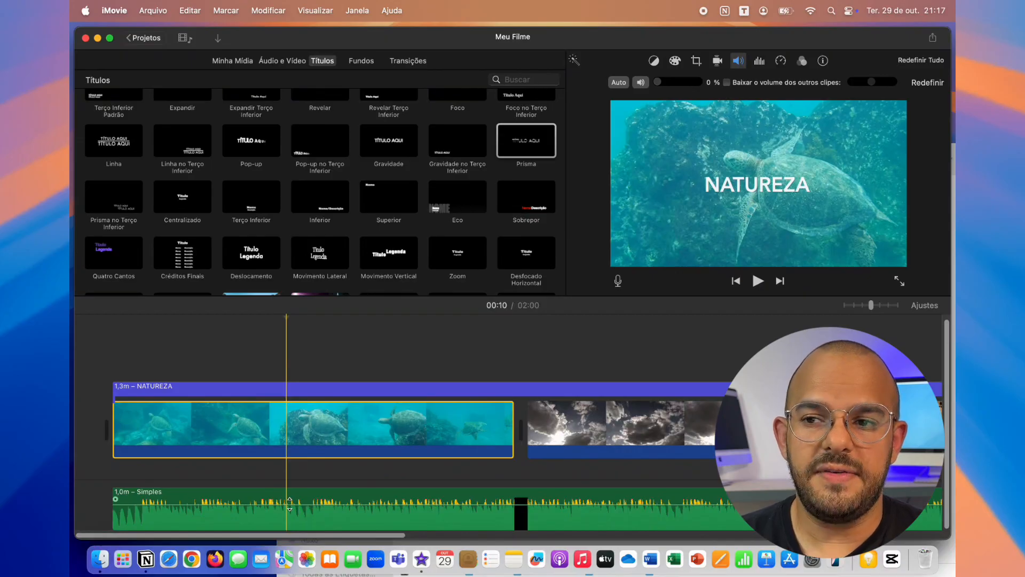
Step: Lower the volume of the first Simples music clip, and play the film from the start to check the sound
{"action": "left_click_drag", "start_coordinate": [289, 503], "coordinate": [288, 514]}
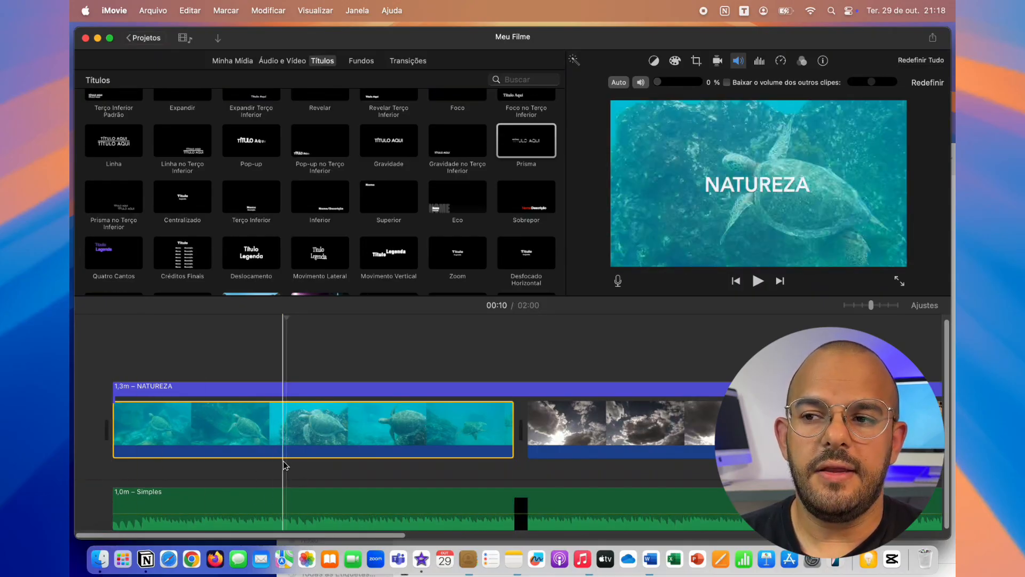
{"action": "left_click", "coordinate": [113, 354]}
{"action": "key", "text": "space"}
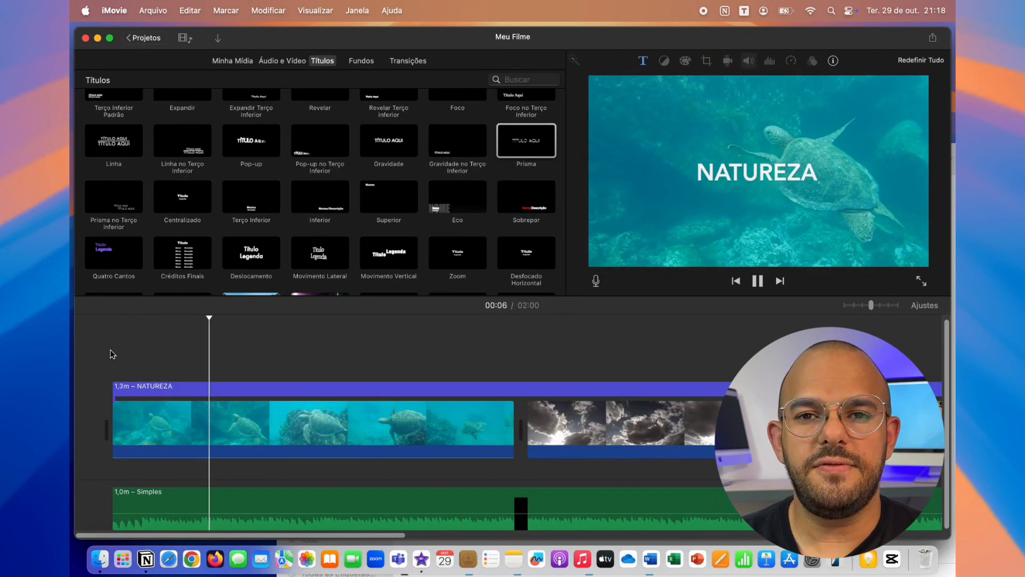
{"action": "key", "text": "space"}
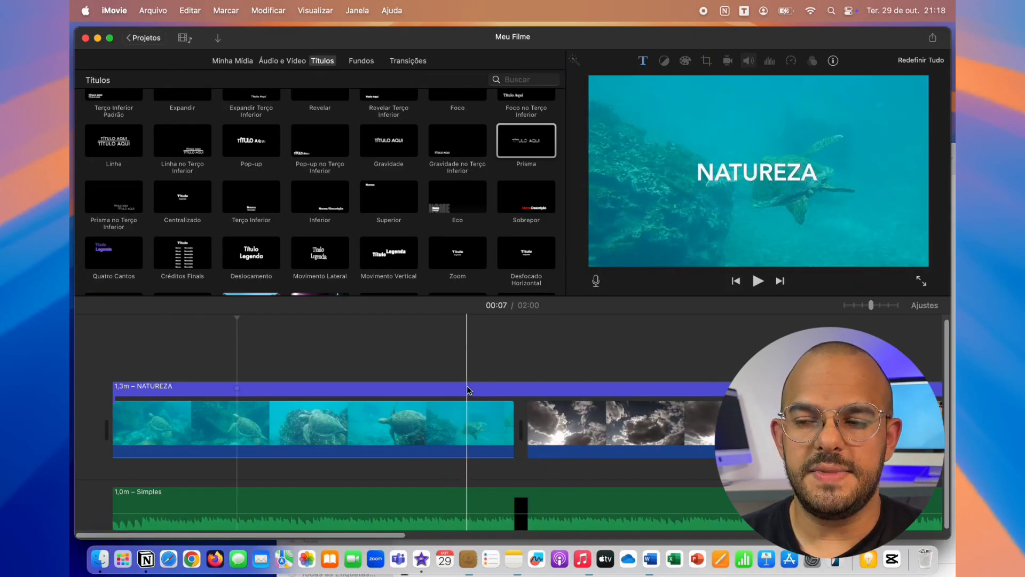
Step: Browse the available transitions including Desfoque Cruzado, and play the plain cut from the turtle clip to the storm-clouds clip
{"action": "left_click", "coordinate": [408, 61]}
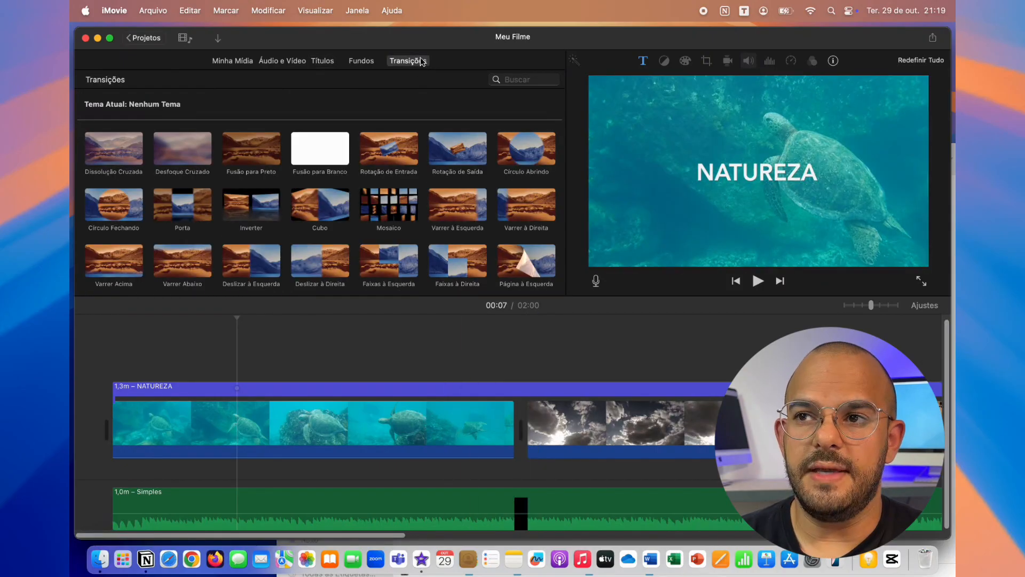
{"action": "left_click", "coordinate": [184, 145]}
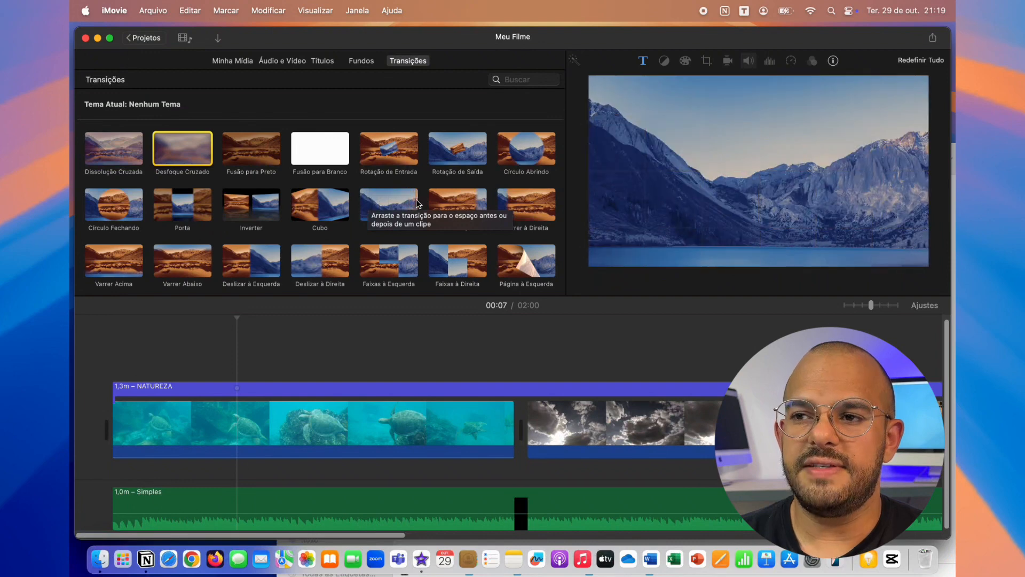
{"action": "scroll", "coordinate": [382, 204], "scroll_direction": "down", "scroll_amount": 2}
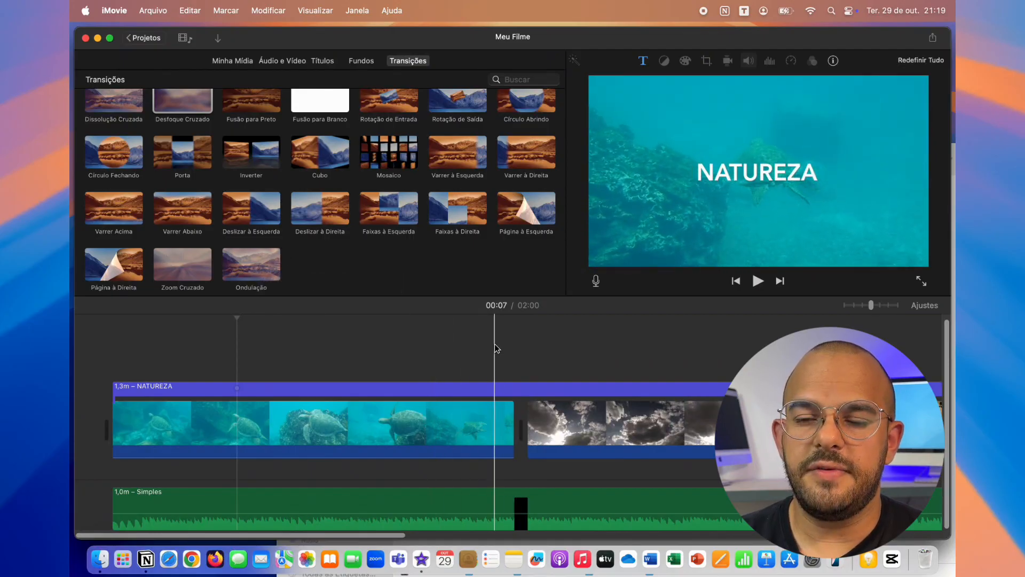
{"action": "left_click", "coordinate": [495, 346]}
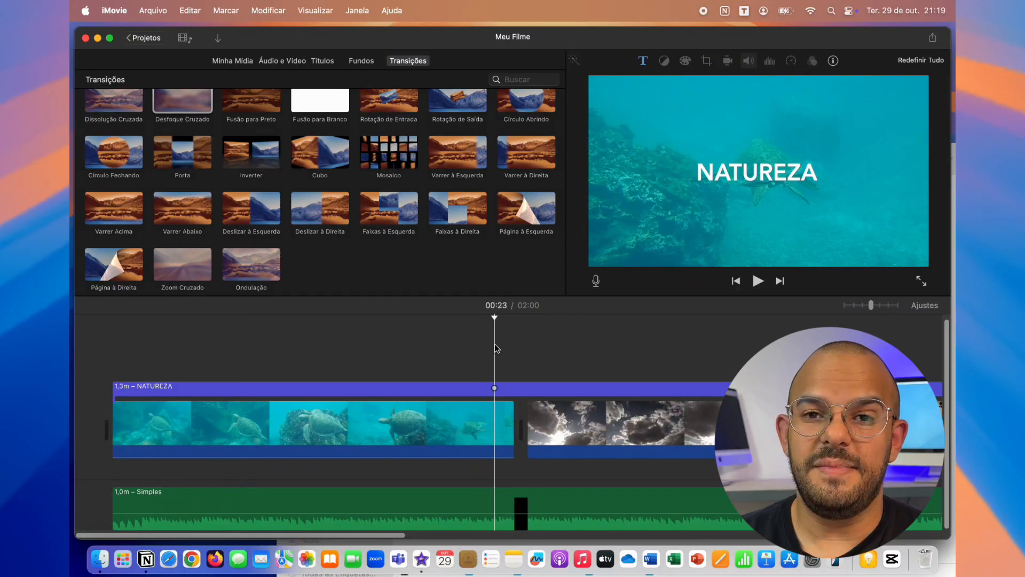
{"action": "key", "text": "space"}
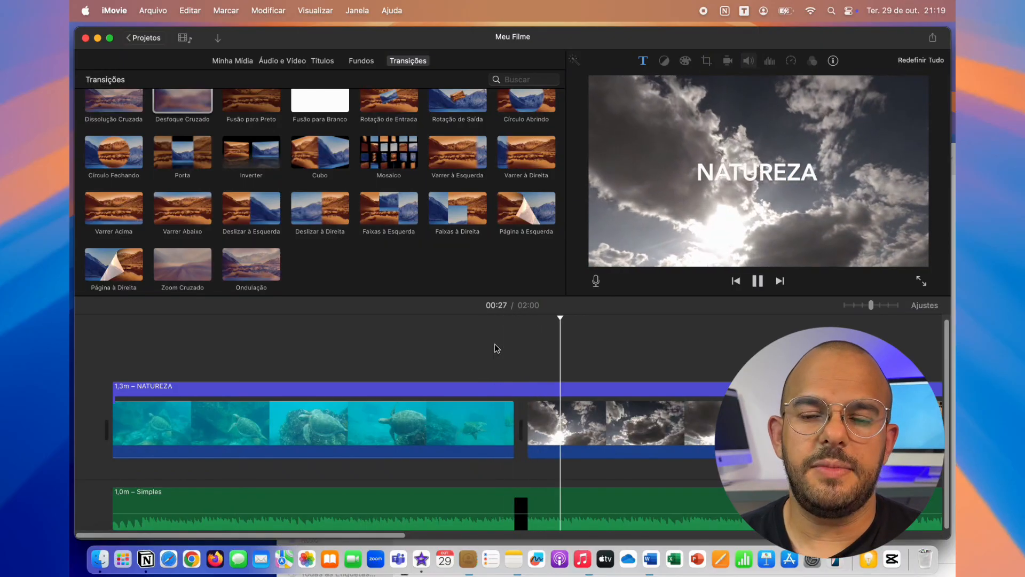
{"action": "key", "text": "space"}
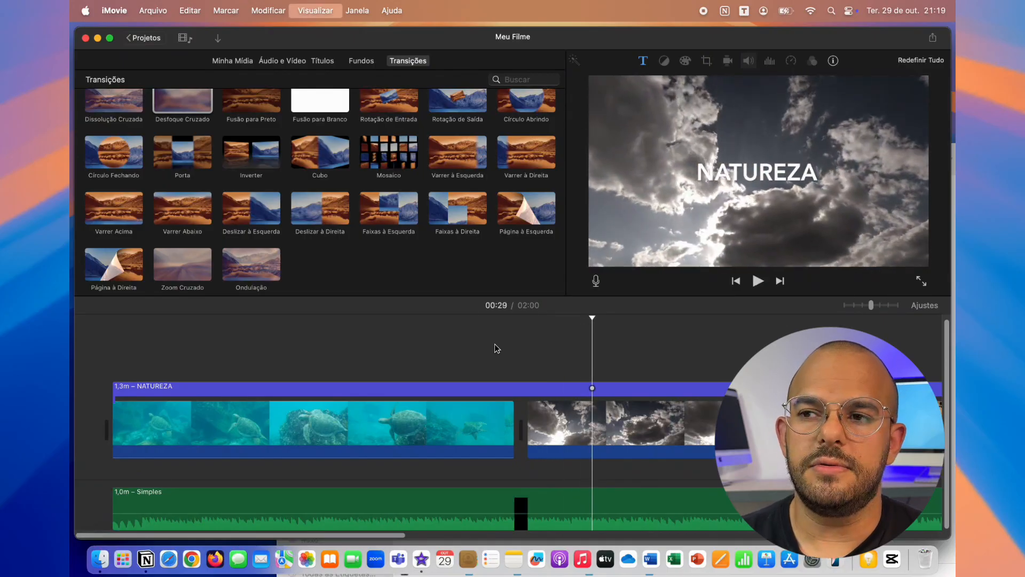
Step: Add the Ondulação transition between the turtle and storm-clouds clips, and play it back
{"action": "left_click", "coordinate": [312, 204]}
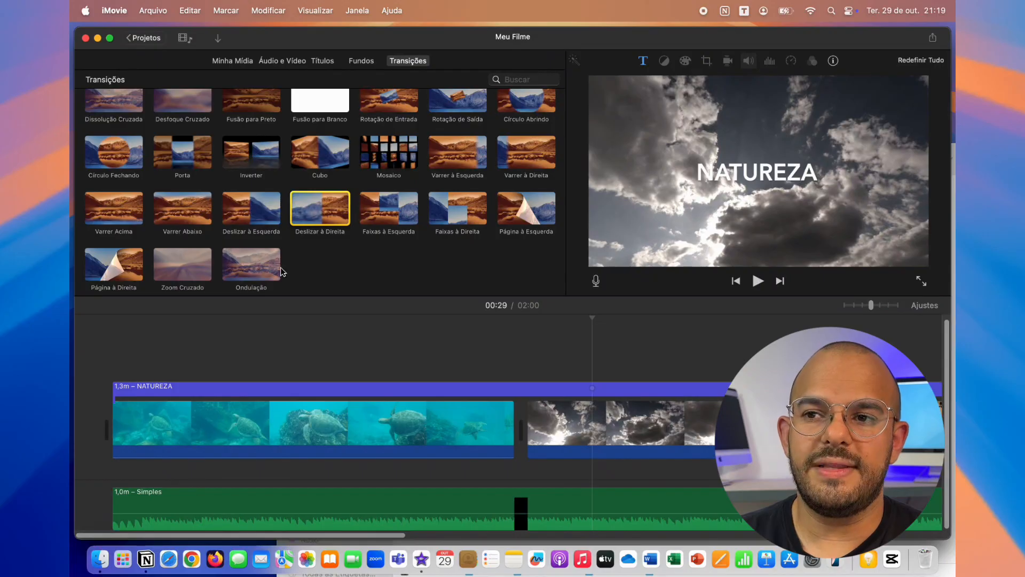
{"action": "left_click_drag", "start_coordinate": [281, 271], "coordinate": [501, 434]}
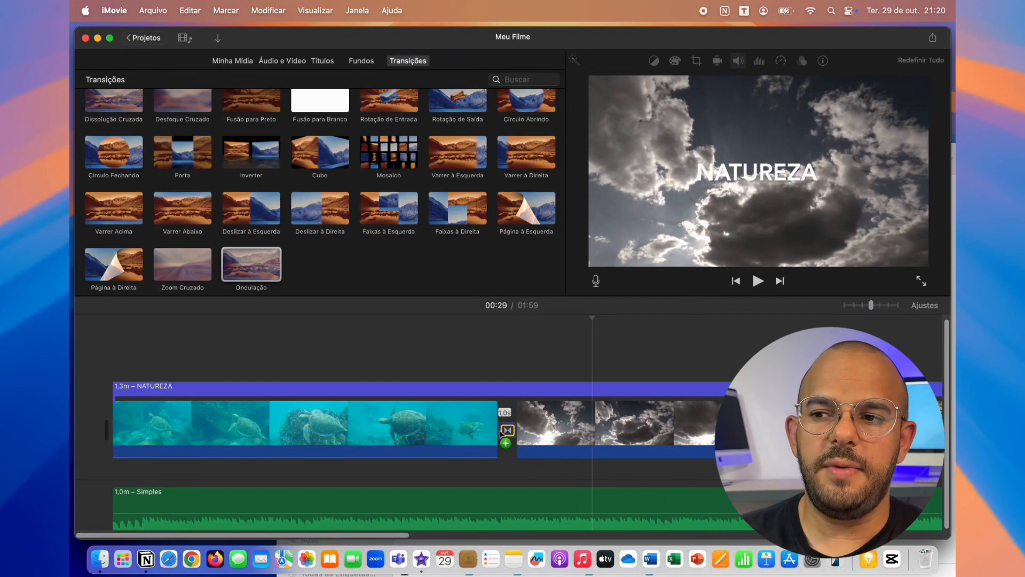
{"action": "left_click_drag", "start_coordinate": [501, 434], "coordinate": [502, 431]}
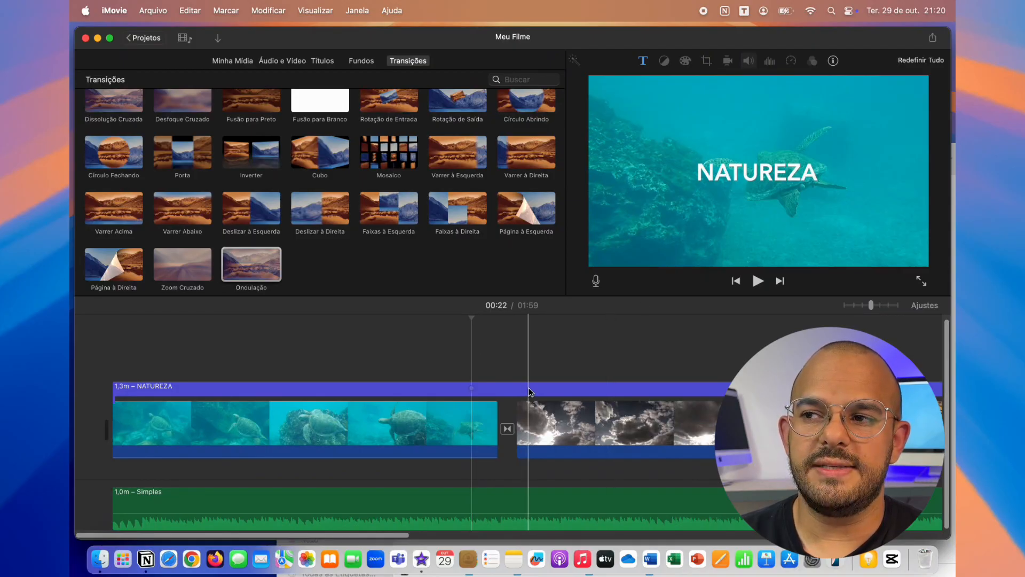
{"action": "key", "text": "space"}
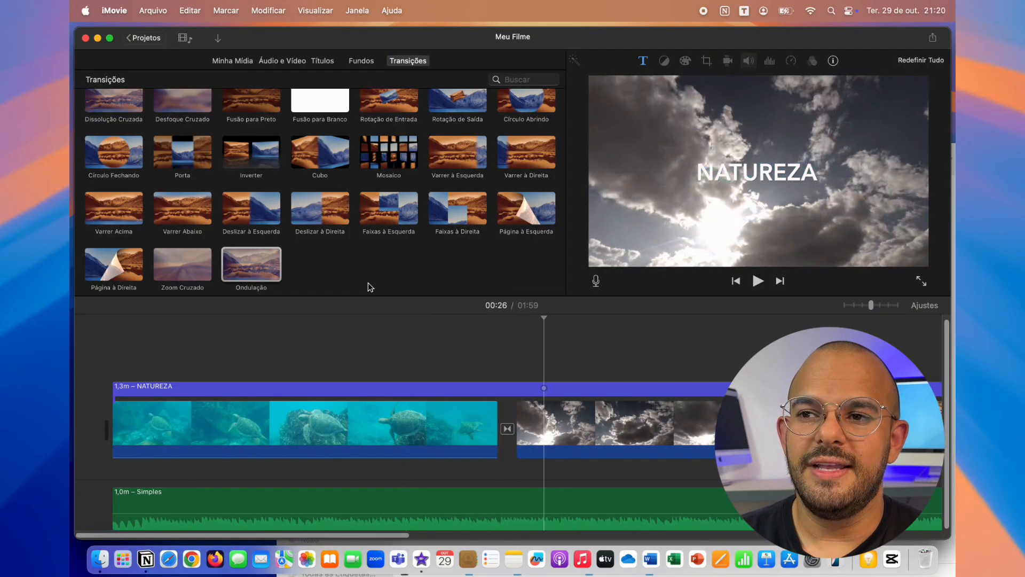
{"action": "key", "text": "space"}
Step: Replace the transition between the turtle and storm-clouds clips with Desfoque Cruzado, and play it back
{"action": "scroll", "coordinate": [297, 251], "scroll_direction": "up", "scroll_amount": 3}
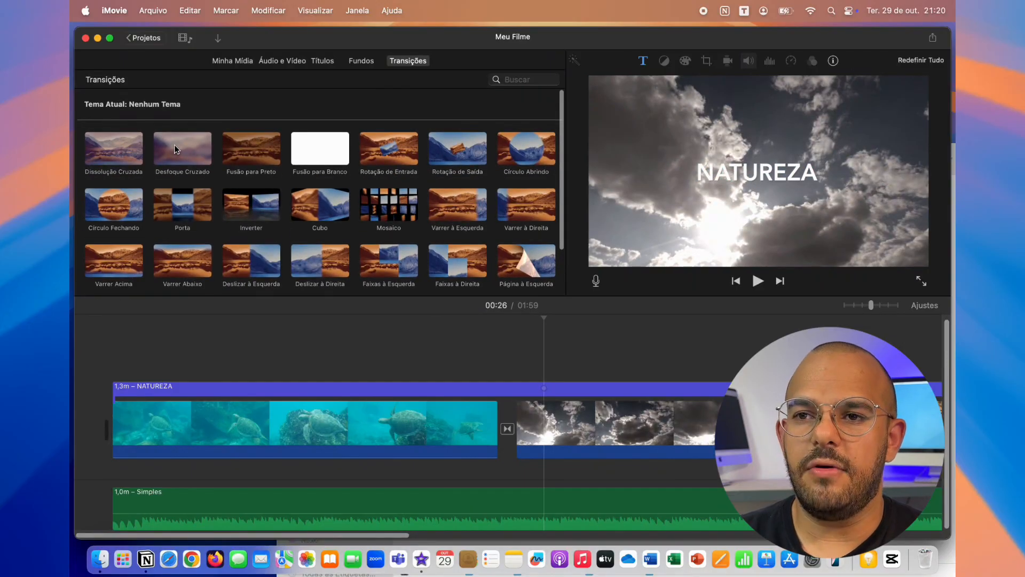
{"action": "left_click_drag", "start_coordinate": [174, 143], "coordinate": [509, 429]}
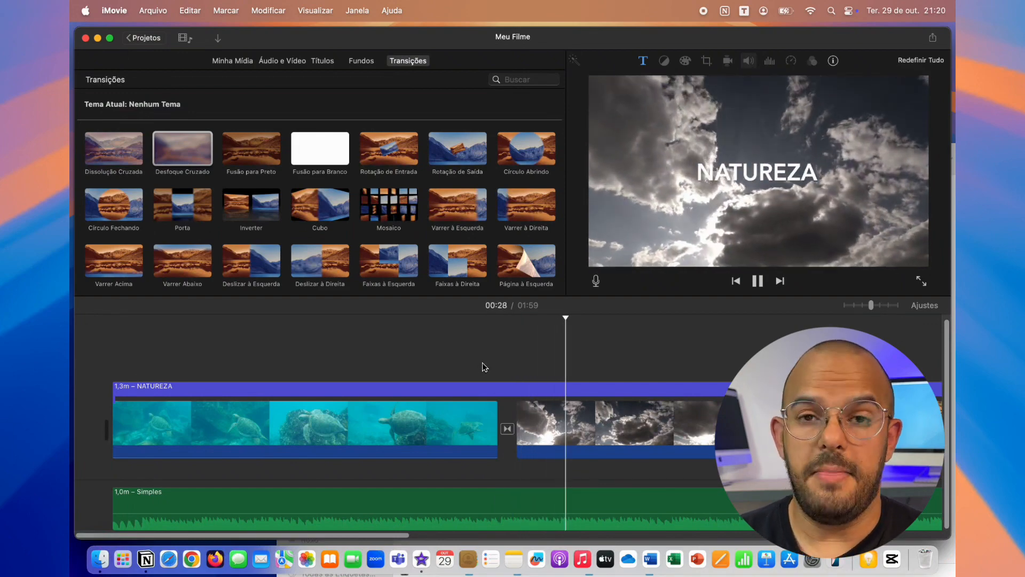
{"action": "key", "text": "space"}
Step: Add the Cubo transition between the storm-clouds and zebra clips, and play it back
{"action": "scroll", "coordinate": [470, 369], "scroll_direction": "right", "scroll_amount": 5}
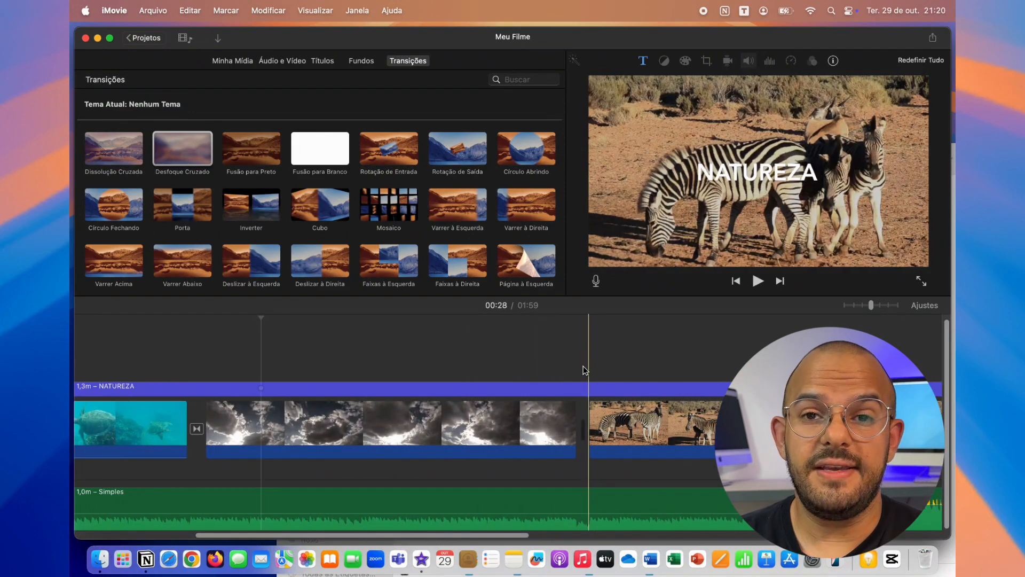
{"action": "left_click_drag", "start_coordinate": [317, 208], "coordinate": [564, 427]}
{"action": "key", "text": "space"}
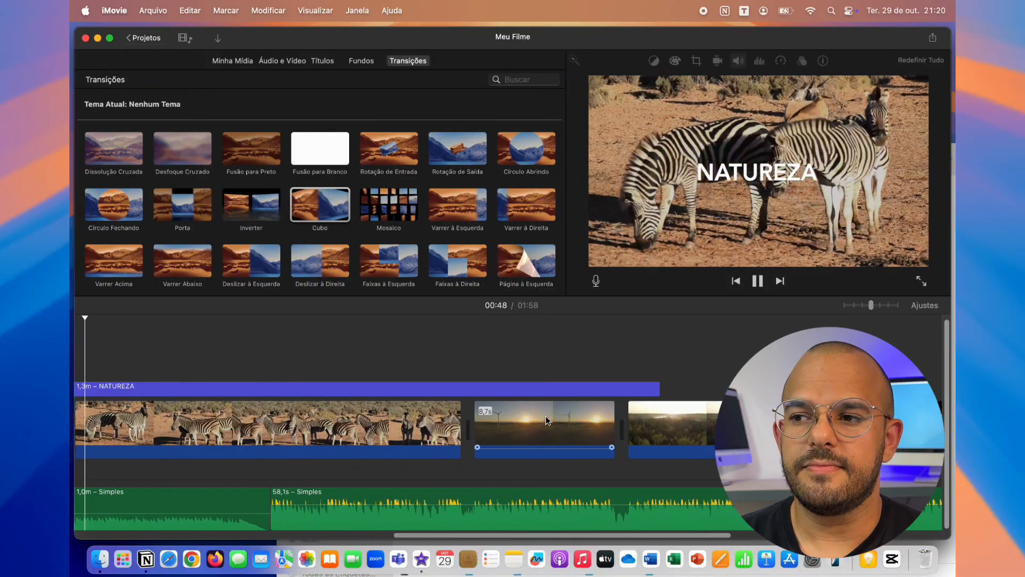
Step: Add the Mosaico transition between the zebra and wind-turbine clips, and Círculo Abrindo between the wind-turbine and forest clips
{"action": "left_click_drag", "start_coordinate": [392, 209], "coordinate": [447, 427]}
{"action": "left_click_drag", "start_coordinate": [526, 150], "coordinate": [577, 432]}
{"action": "scroll", "coordinate": [574, 427], "scroll_direction": "right", "scroll_amount": 4}
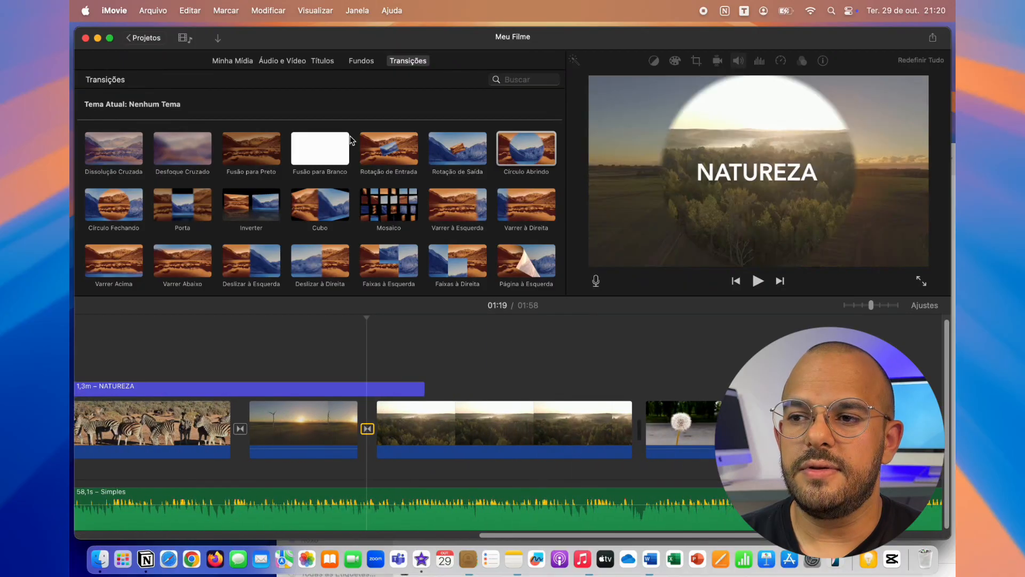
Step: Add the Porta transition between the forest and dandelion clips
{"action": "scroll", "coordinate": [411, 203], "scroll_direction": "down", "scroll_amount": 2}
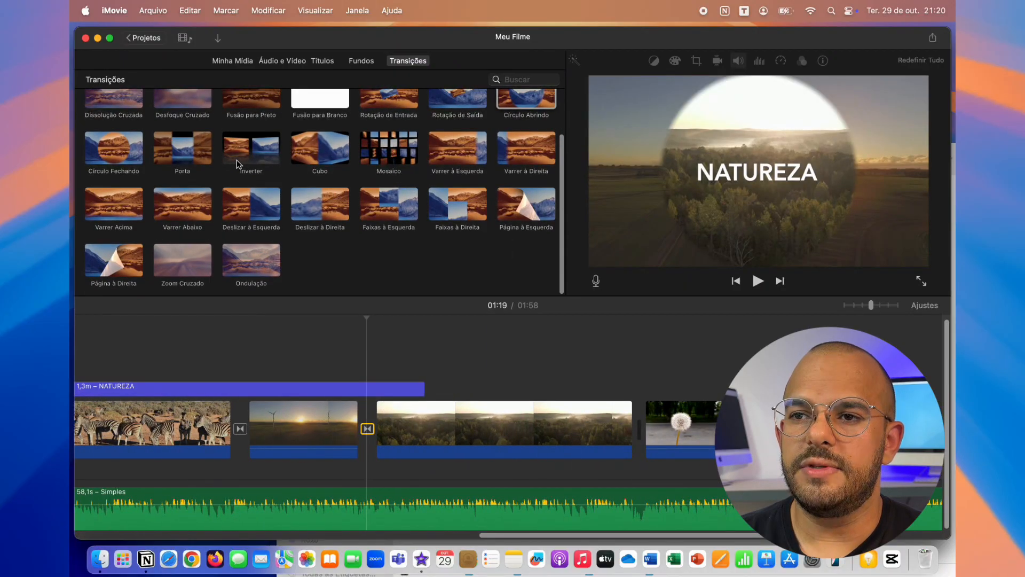
{"action": "left_click_drag", "start_coordinate": [203, 149], "coordinate": [625, 430]}
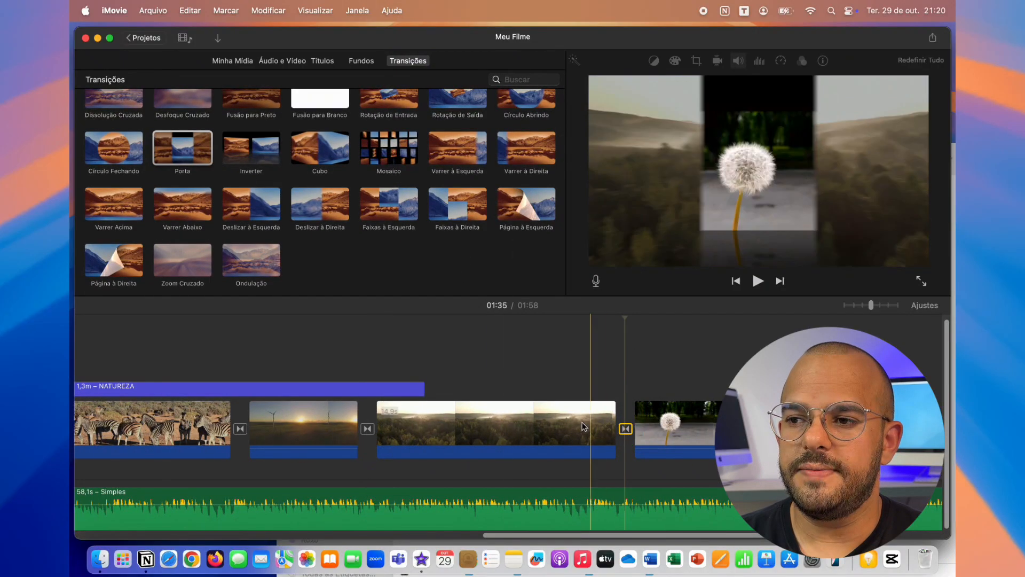
Step: Play back the Cubo, Mosaico, Círculo Abrindo and Porta transitions from the storm-clouds clip through to the dandelion clip
{"action": "scroll", "coordinate": [584, 426], "scroll_direction": "left", "scroll_amount": 10}
{"action": "key", "text": "space"}
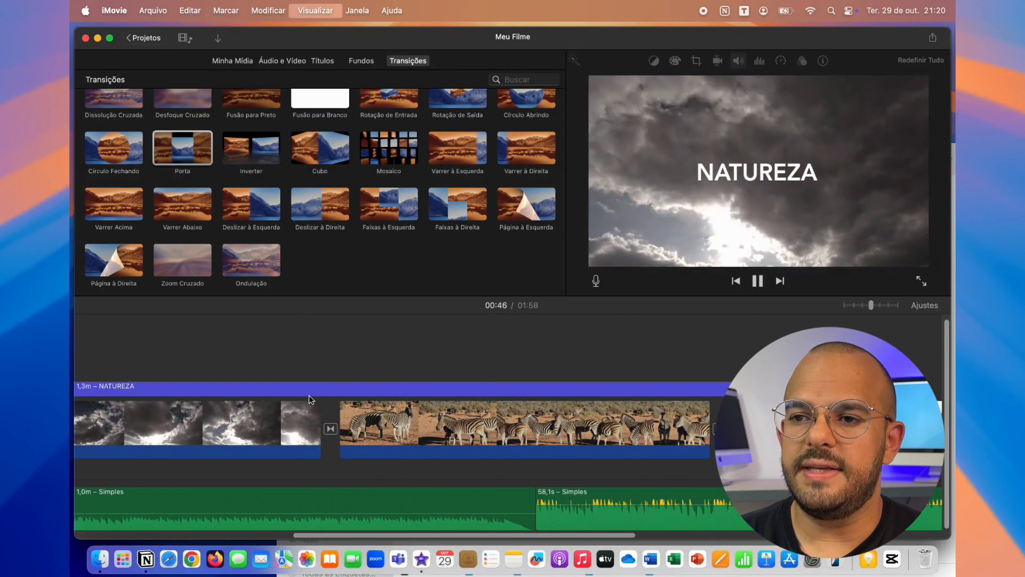
{"action": "scroll", "coordinate": [473, 402], "scroll_direction": "right", "scroll_amount": 4}
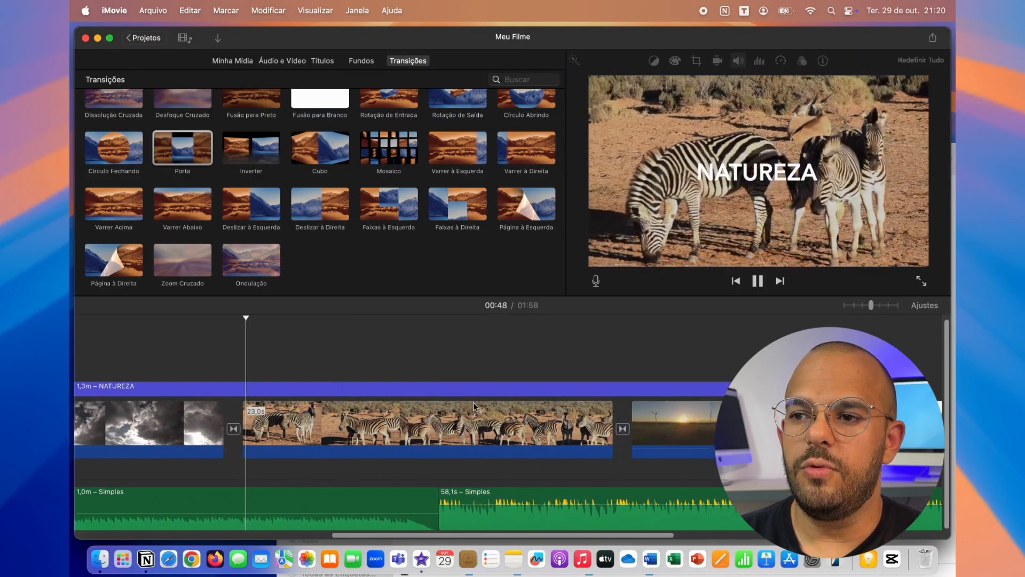
{"action": "left_click", "coordinate": [585, 357]}
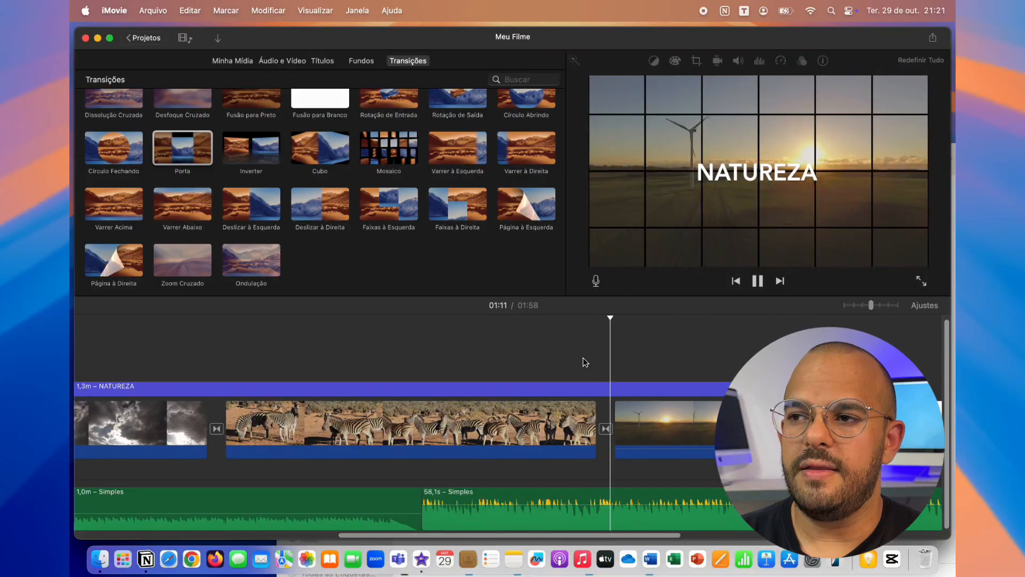
{"action": "scroll", "coordinate": [586, 362], "scroll_direction": "right", "scroll_amount": 8}
{"action": "key", "text": "space"}
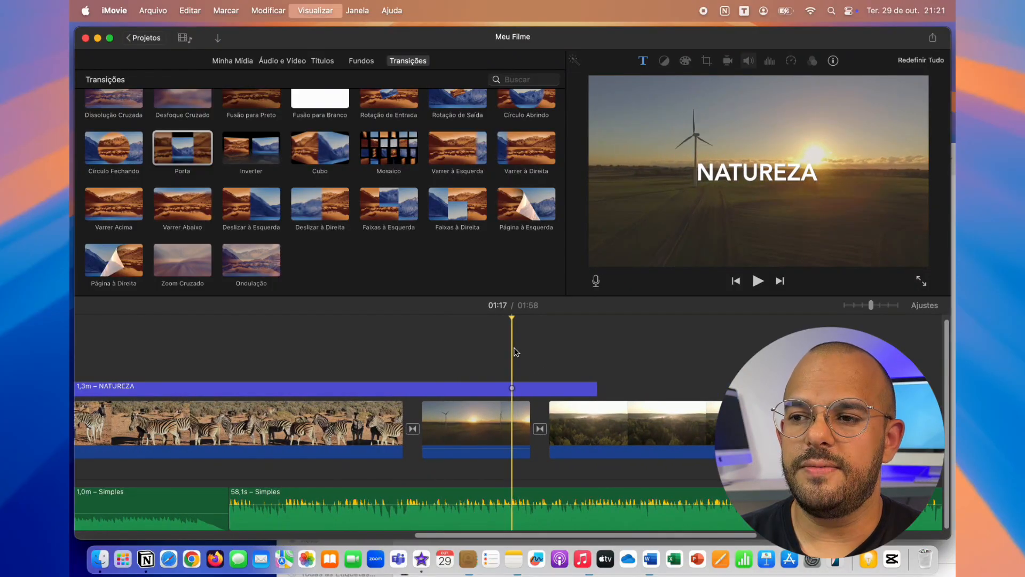
{"action": "key", "text": "space"}
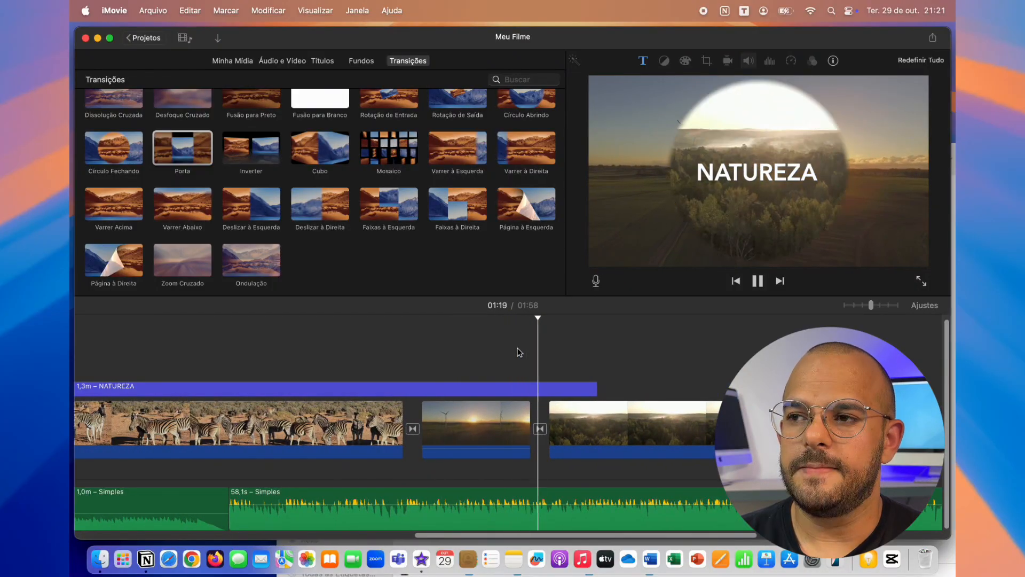
{"action": "scroll", "coordinate": [517, 352], "scroll_direction": "right", "scroll_amount": 5}
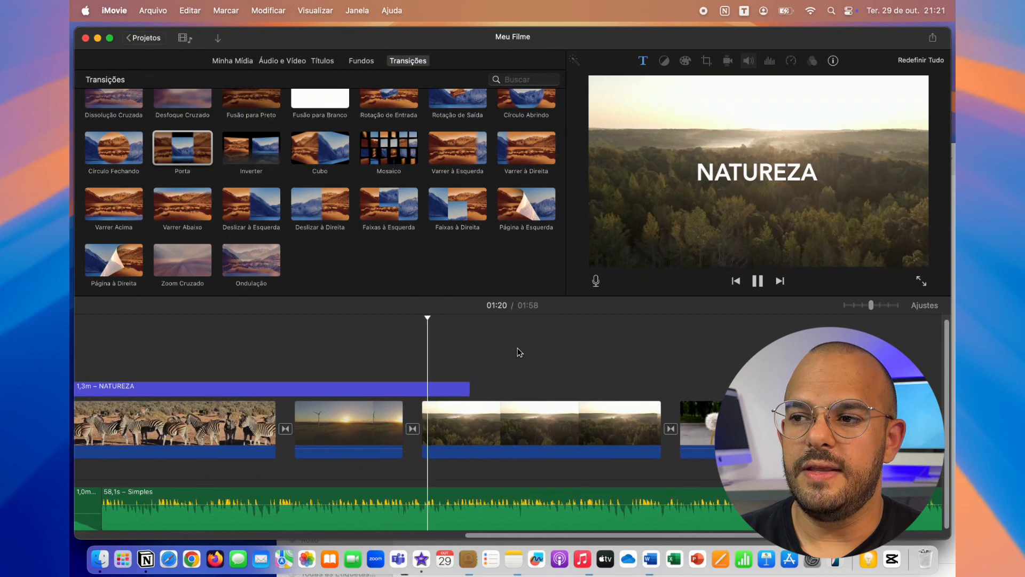
{"action": "left_click", "coordinate": [639, 373]}
{"action": "key", "text": "space"}
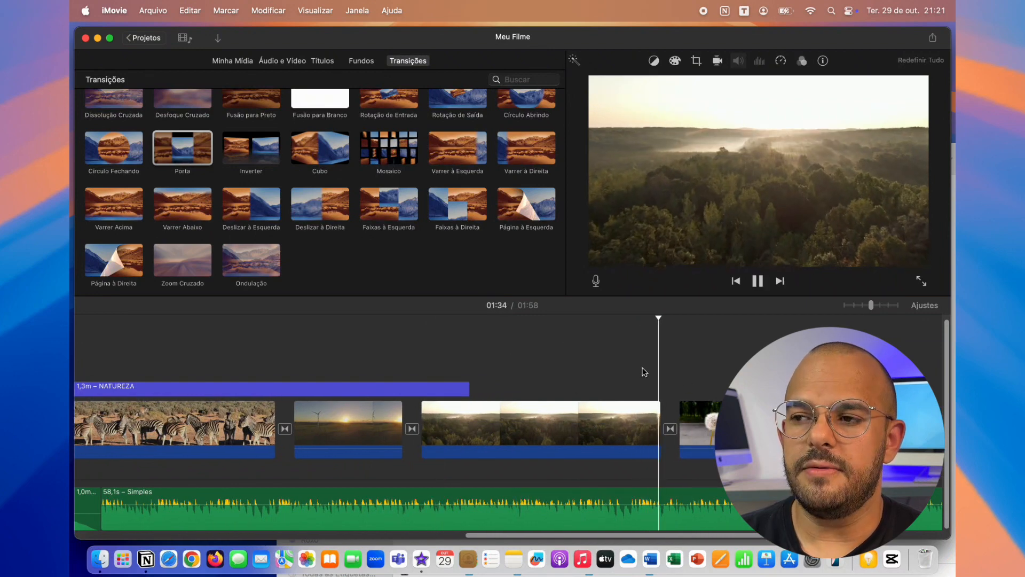
{"action": "key", "text": "space"}
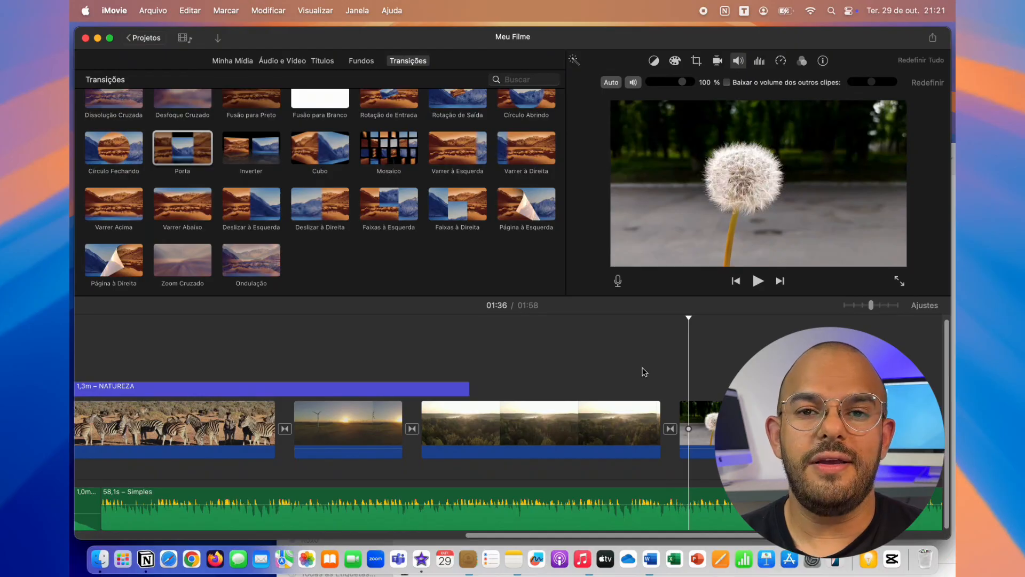
Step: Look over the whole timeline to check which clips the NATUREZA title covers
{"action": "scroll", "coordinate": [510, 347], "scroll_direction": "left", "scroll_amount": 10}
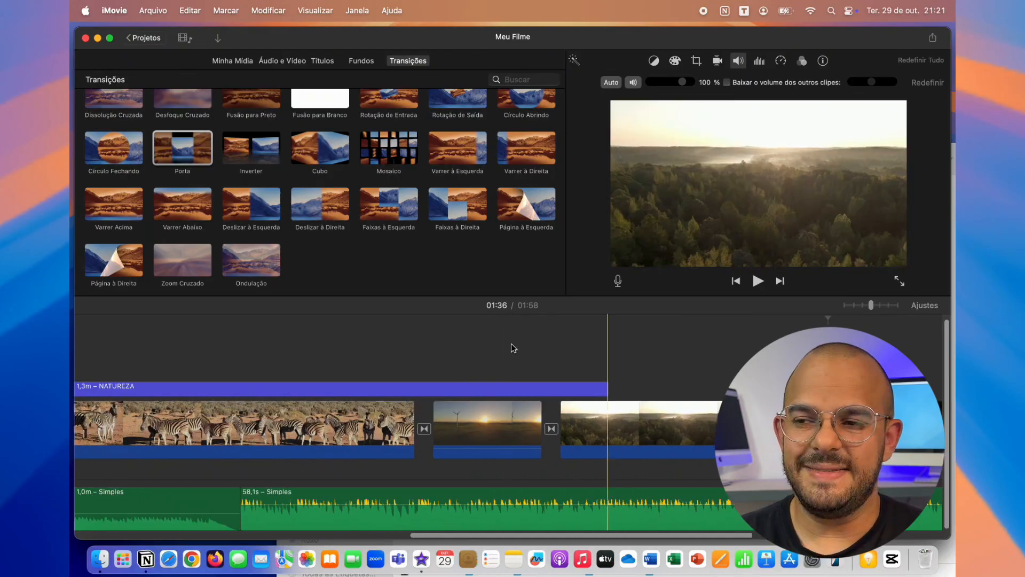
{"action": "scroll", "coordinate": [506, 347], "scroll_direction": "left", "scroll_amount": 5}
{"action": "scroll", "coordinate": [322, 350], "scroll_direction": "right", "scroll_amount": 10}
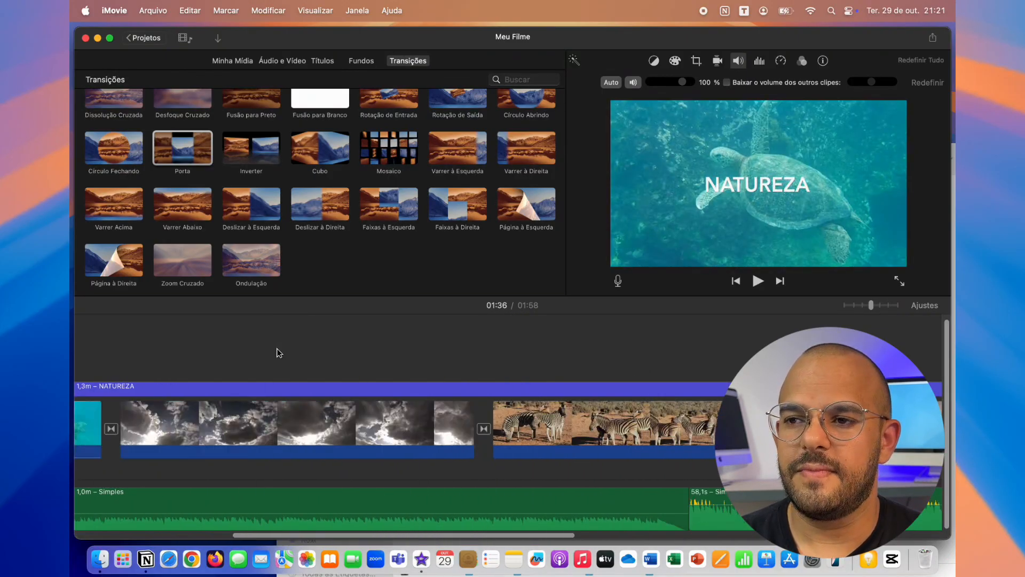
{"action": "scroll", "coordinate": [280, 351], "scroll_direction": "left", "scroll_amount": 10}
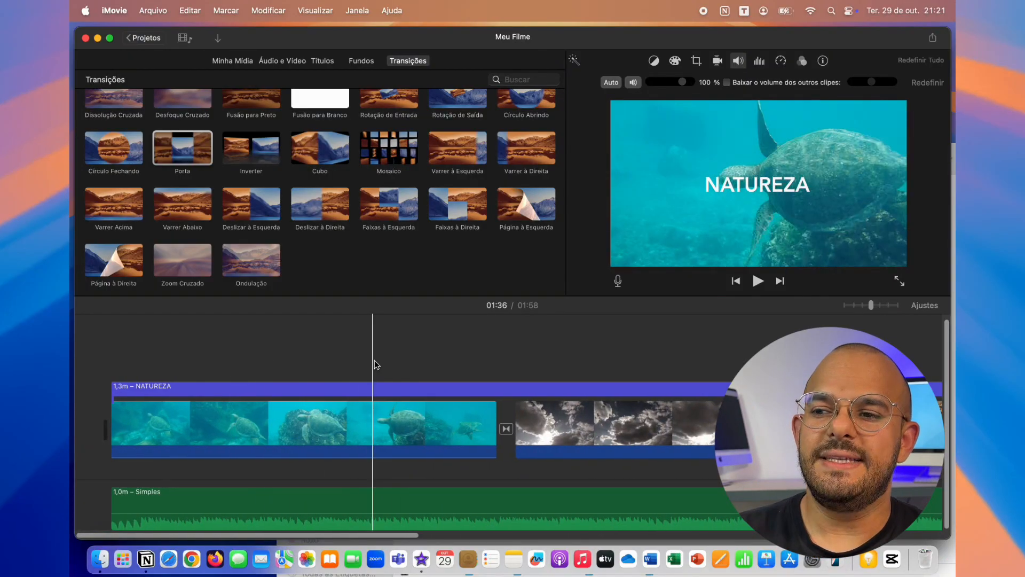
{"action": "scroll", "coordinate": [372, 365], "scroll_direction": "right", "scroll_amount": 8}
{"action": "scroll", "coordinate": [372, 365], "scroll_direction": "right", "scroll_amount": 10}
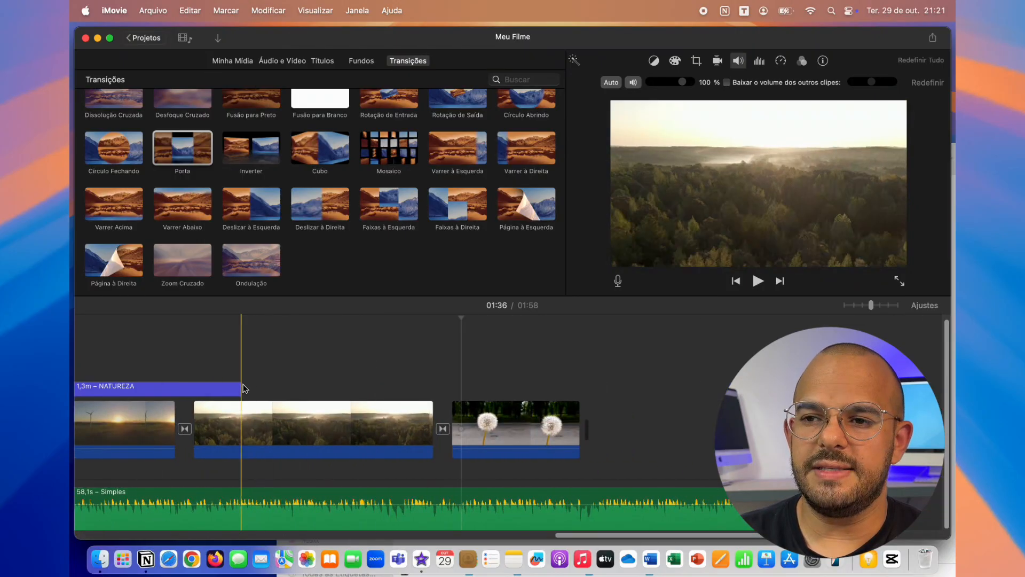
{"action": "scroll", "coordinate": [221, 389], "scroll_direction": "left", "scroll_amount": 15}
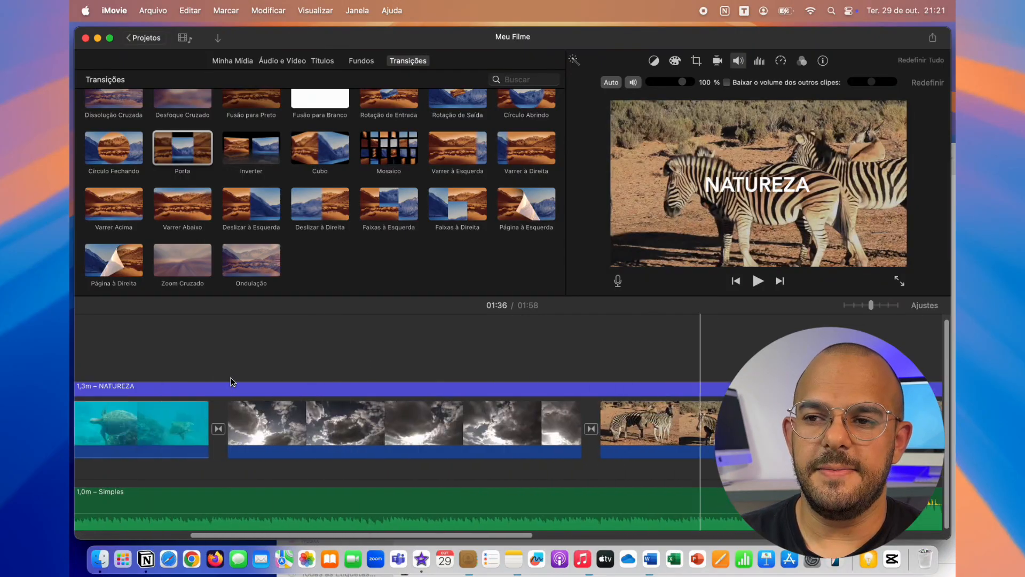
{"action": "scroll", "coordinate": [225, 386], "scroll_direction": "right", "scroll_amount": 10}
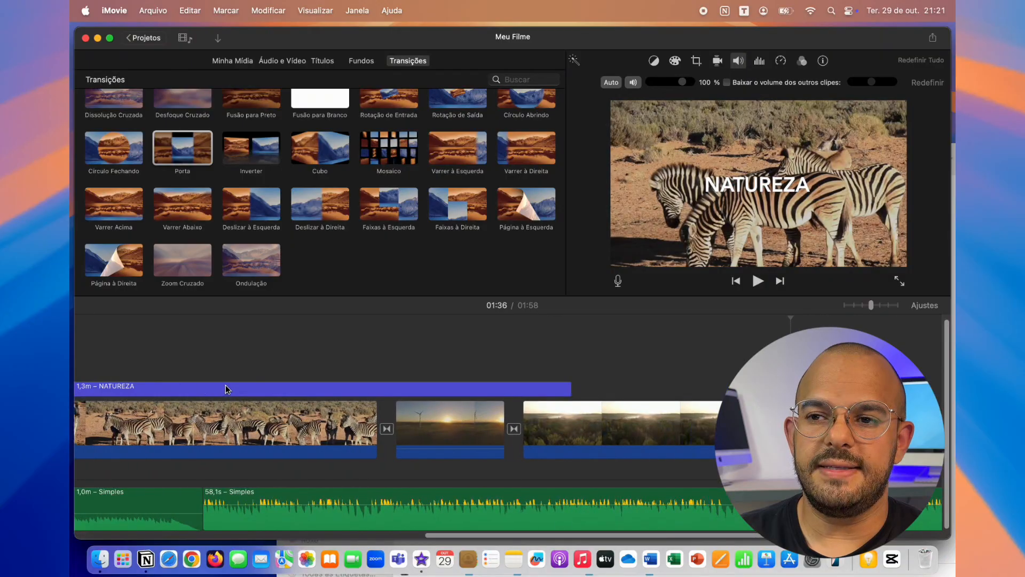
{"action": "scroll", "coordinate": [225, 384], "scroll_direction": "right", "scroll_amount": 2}
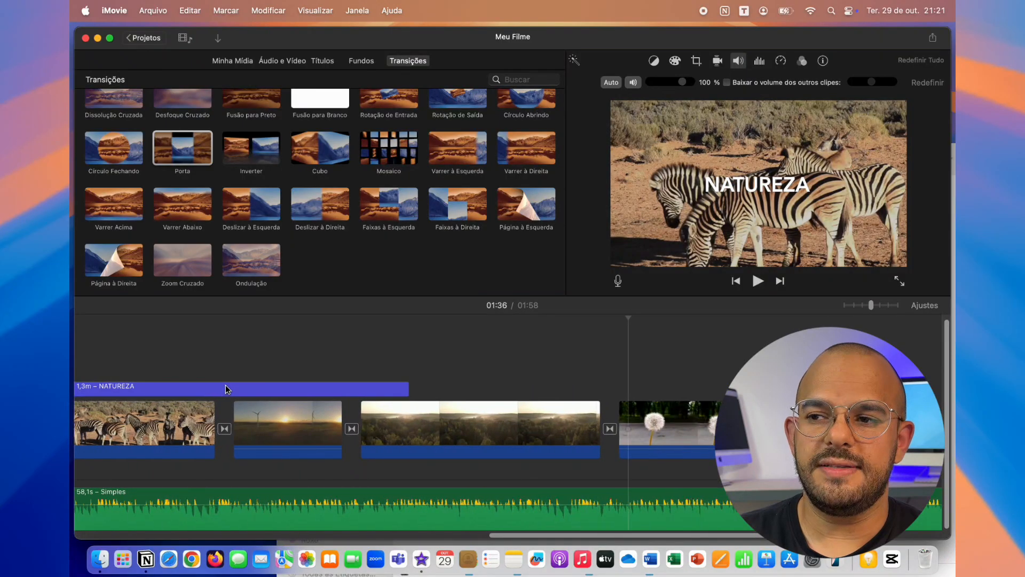
Step: Extend the NATUREZA title so it finishes with the dandelion clip, at 01:43:12
{"action": "left_click", "coordinate": [384, 387]}
{"action": "scroll", "coordinate": [374, 382], "scroll_direction": "right", "scroll_amount": 5}
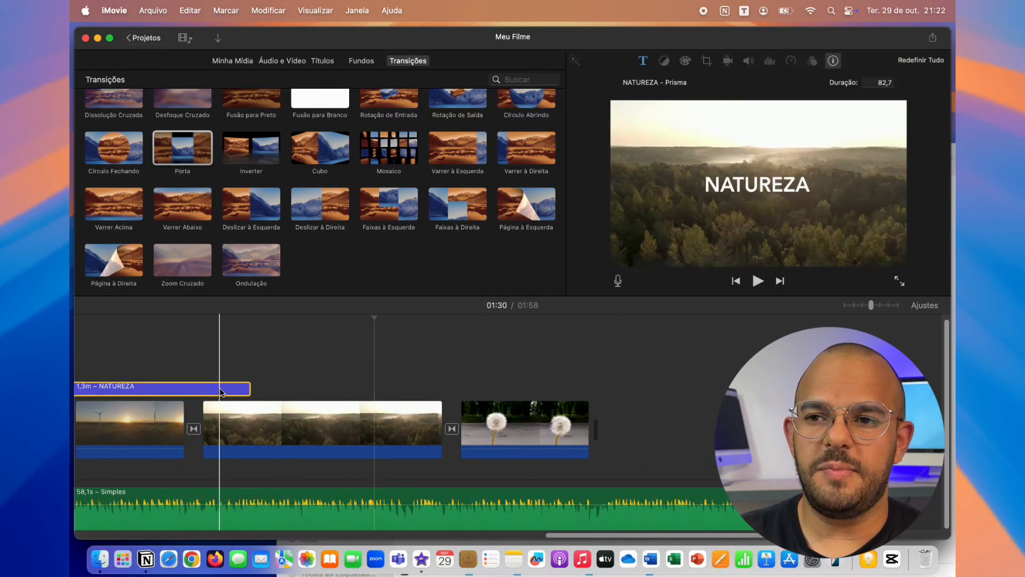
{"action": "left_click_drag", "start_coordinate": [248, 388], "coordinate": [586, 389]}
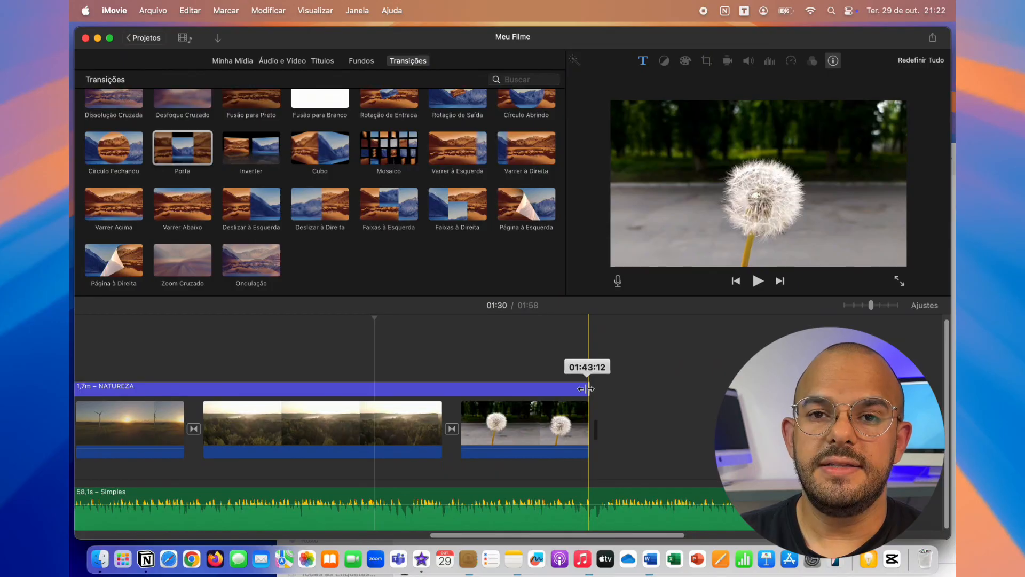
{"action": "left_click", "coordinate": [586, 389]}
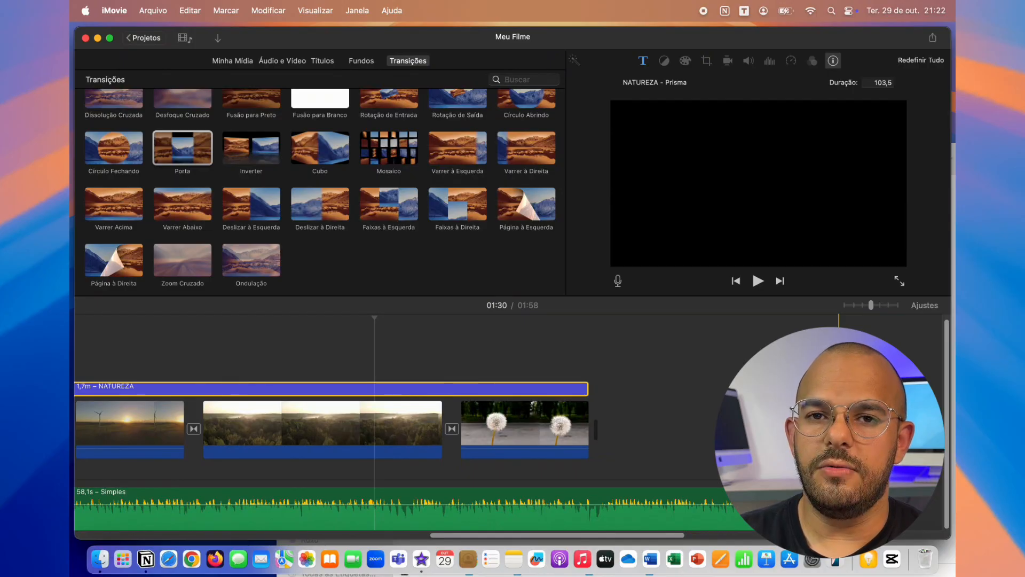
Step: Trim the end of the second Simples music clip to about 43.4 s, matching the end of the dandelion clip
{"action": "left_click_drag", "start_coordinate": [754, 487], "coordinate": [587, 486]}
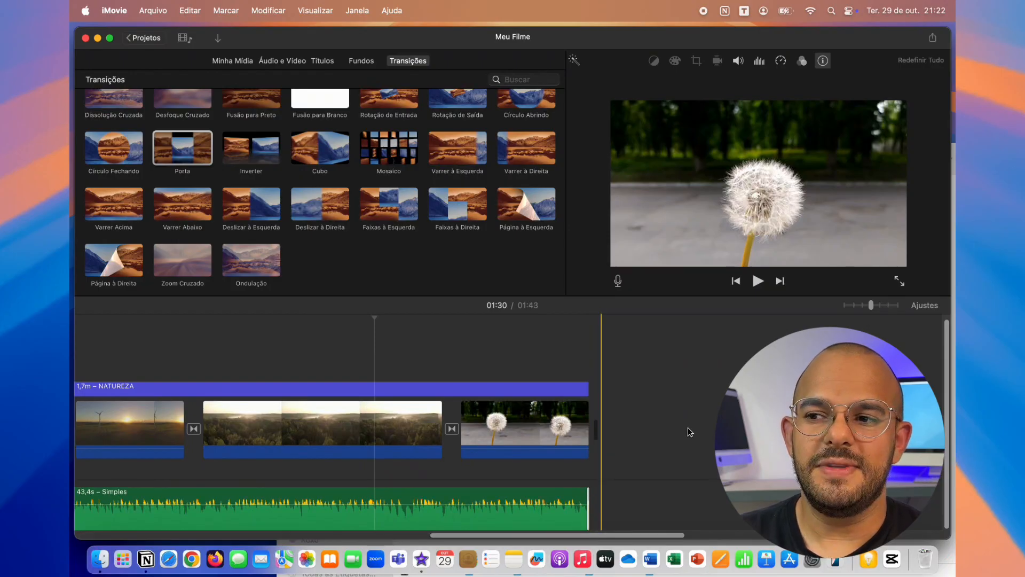
{"action": "scroll", "coordinate": [688, 430], "scroll_direction": "left", "scroll_amount": 10}
{"action": "scroll", "coordinate": [688, 429], "scroll_direction": "left", "scroll_amount": 10}
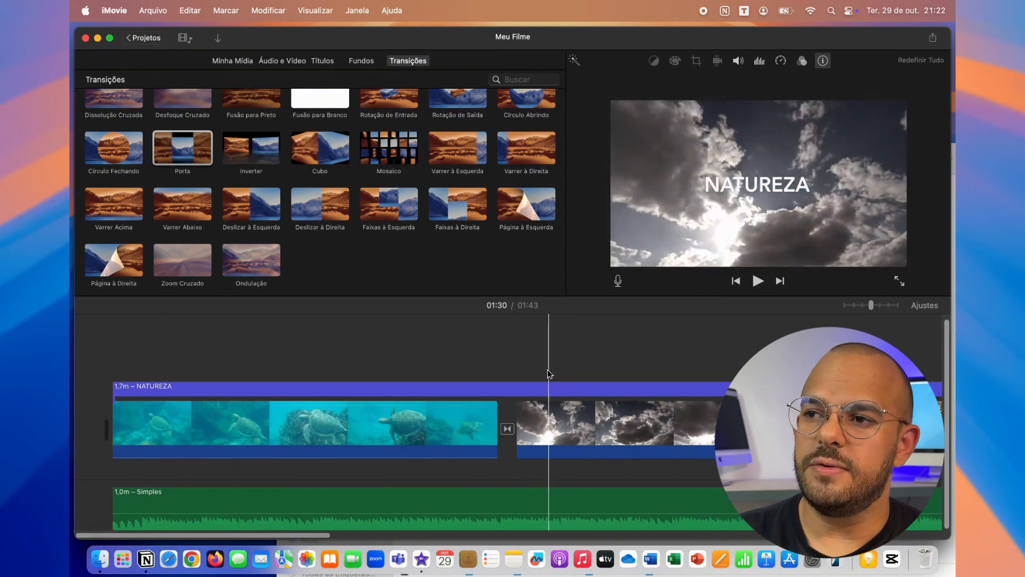
{"action": "scroll", "coordinate": [518, 370], "scroll_direction": "right", "scroll_amount": 10}
{"action": "scroll", "coordinate": [517, 371], "scroll_direction": "right", "scroll_amount": 2}
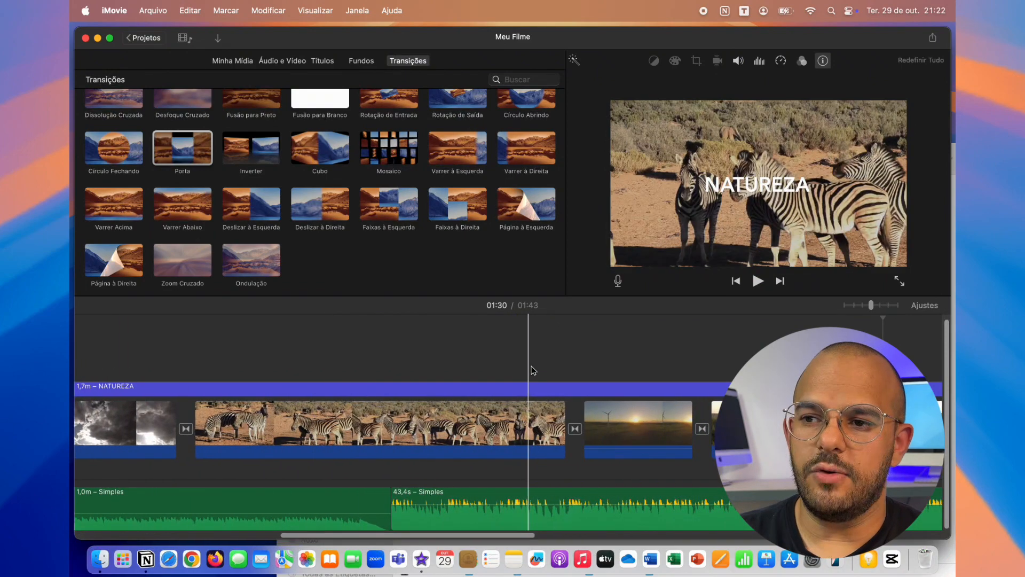
Step: Look at the cropping and speed settings available for the zebra clip
{"action": "left_click", "coordinate": [472, 424]}
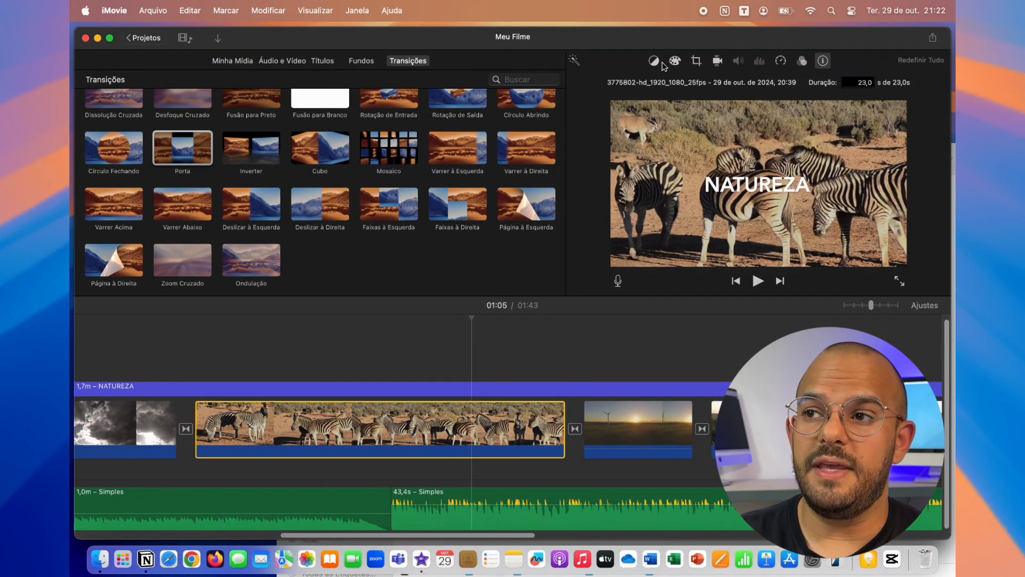
{"action": "left_click", "coordinate": [696, 60]}
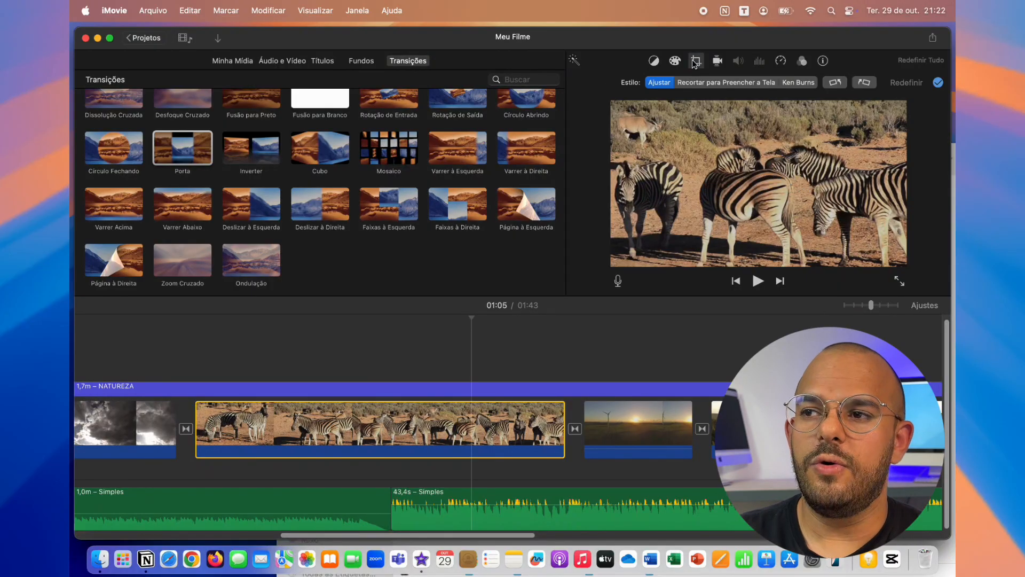
{"action": "left_click", "coordinate": [781, 61]}
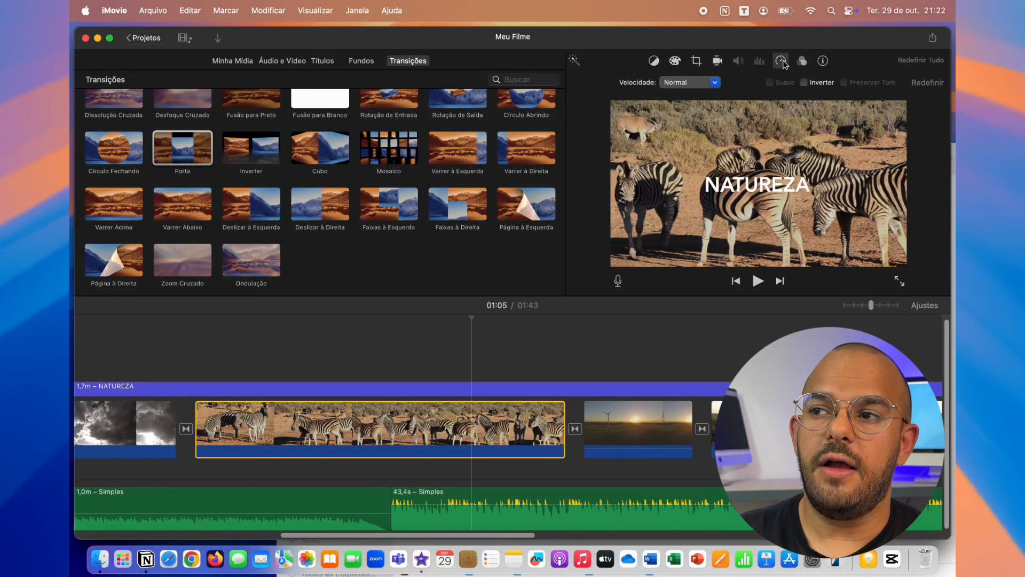
{"action": "left_click", "coordinate": [618, 332]}
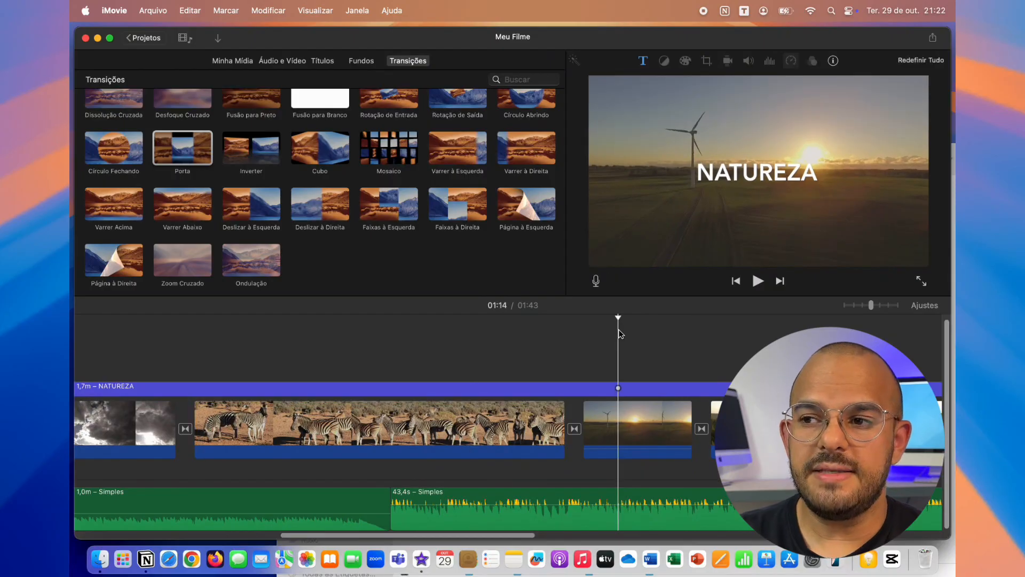
{"action": "scroll", "coordinate": [566, 340], "scroll_direction": "right", "scroll_amount": 5}
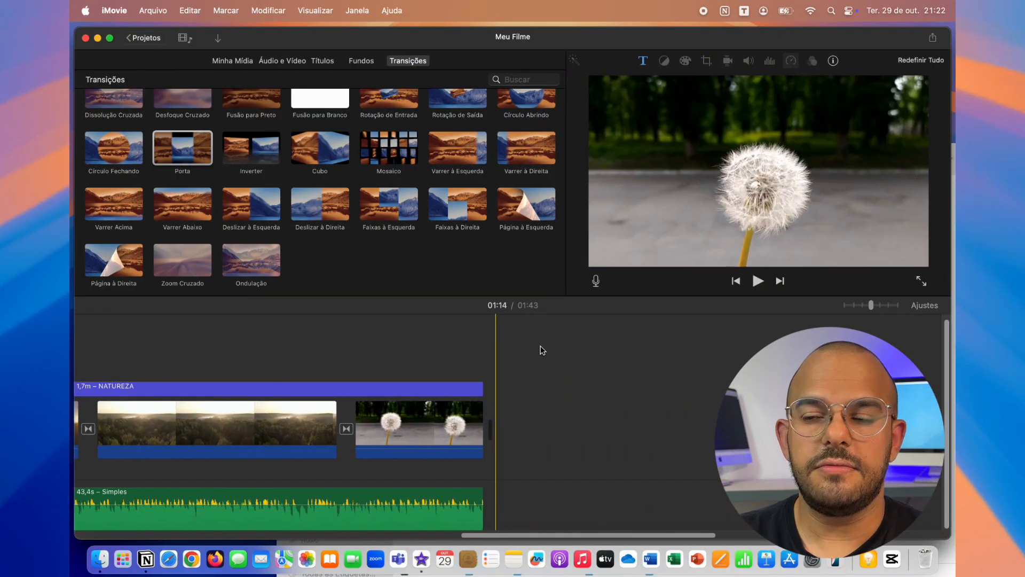
{"action": "scroll", "coordinate": [541, 345], "scroll_direction": "left", "scroll_amount": 10}
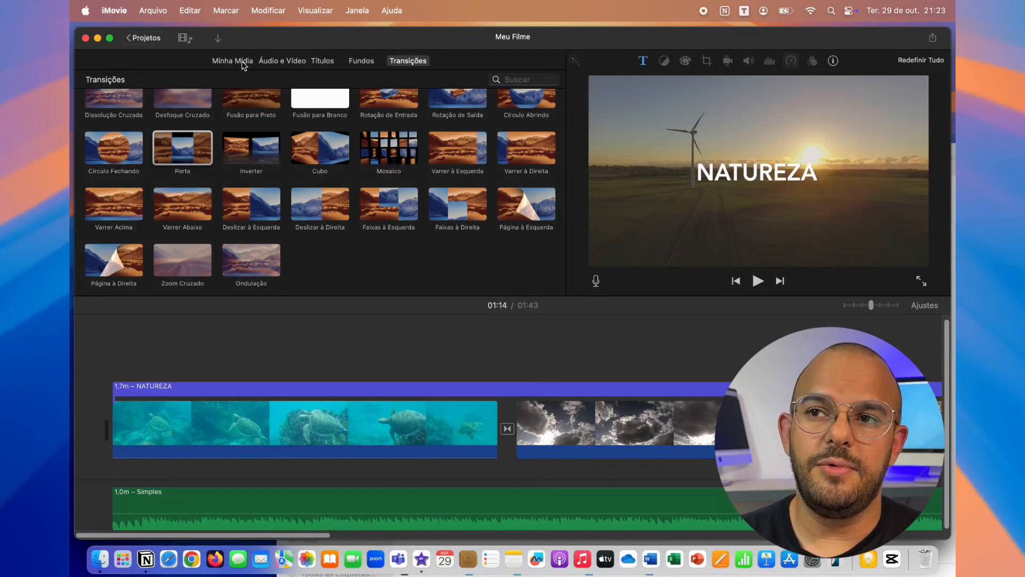
Step: Show the imported clips of the 29-10-2024 event in the media library
{"action": "left_click", "coordinate": [245, 62]}
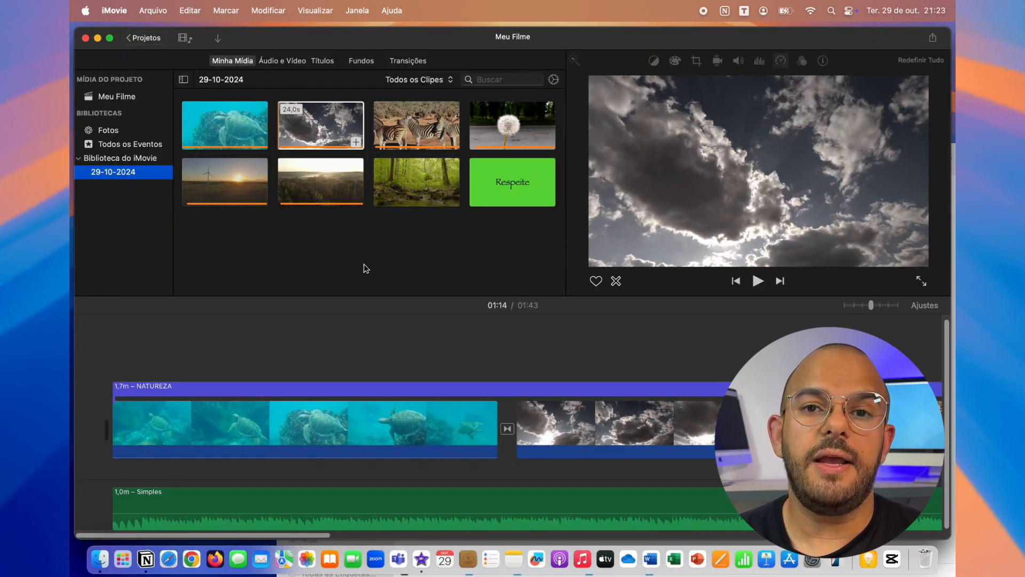
{"action": "left_click", "coordinate": [230, 347]}
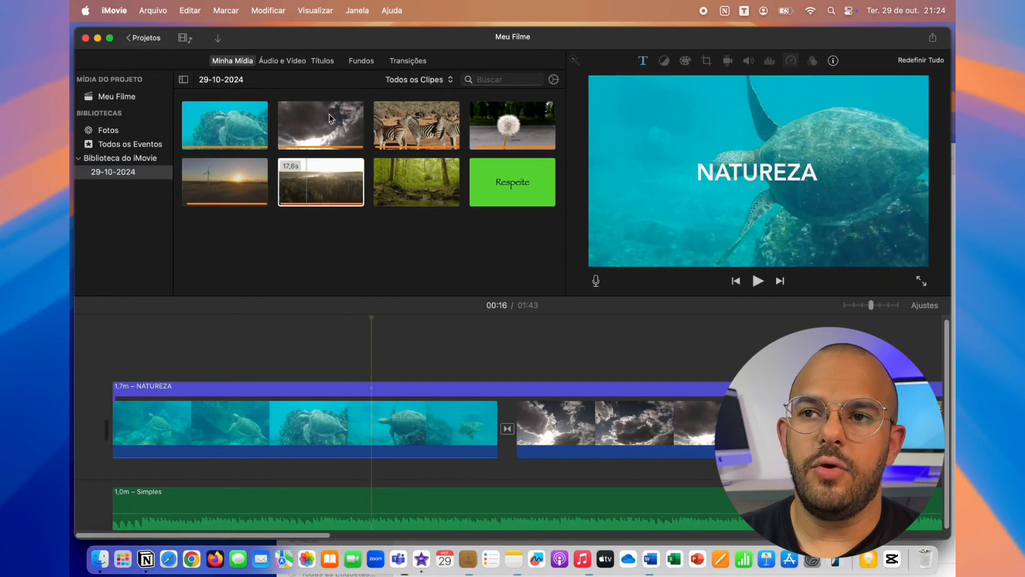
{"action": "left_click", "coordinate": [535, 177]}
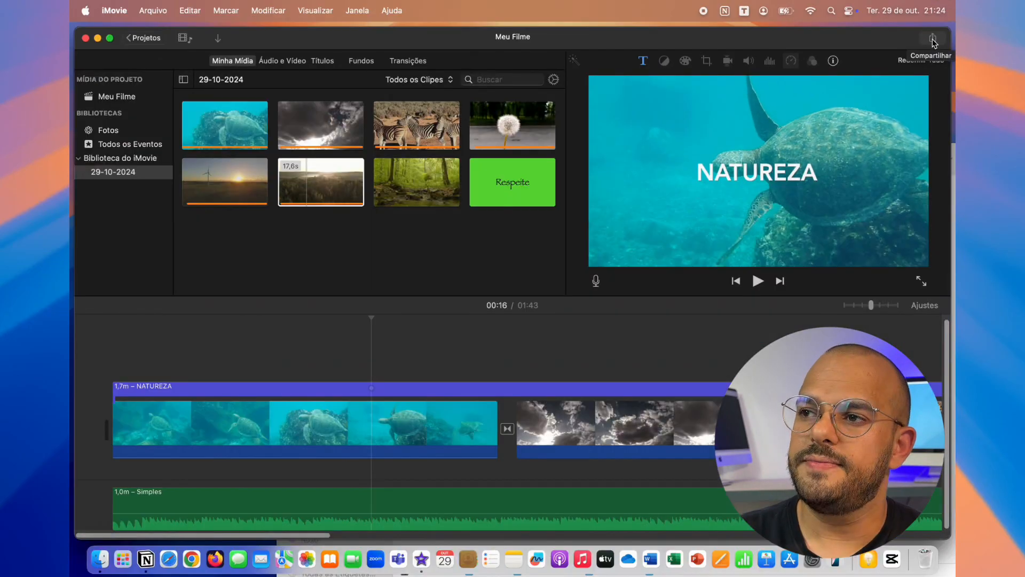
Step: Start exporting the film as a file and change its title to Natureza
{"action": "left_click", "coordinate": [933, 38]}
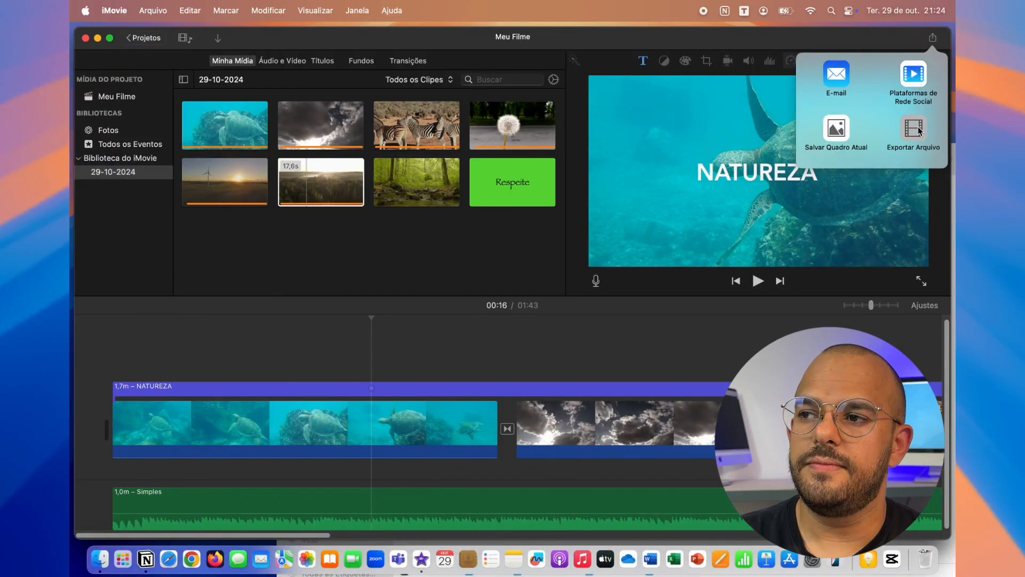
{"action": "left_click", "coordinate": [916, 130]}
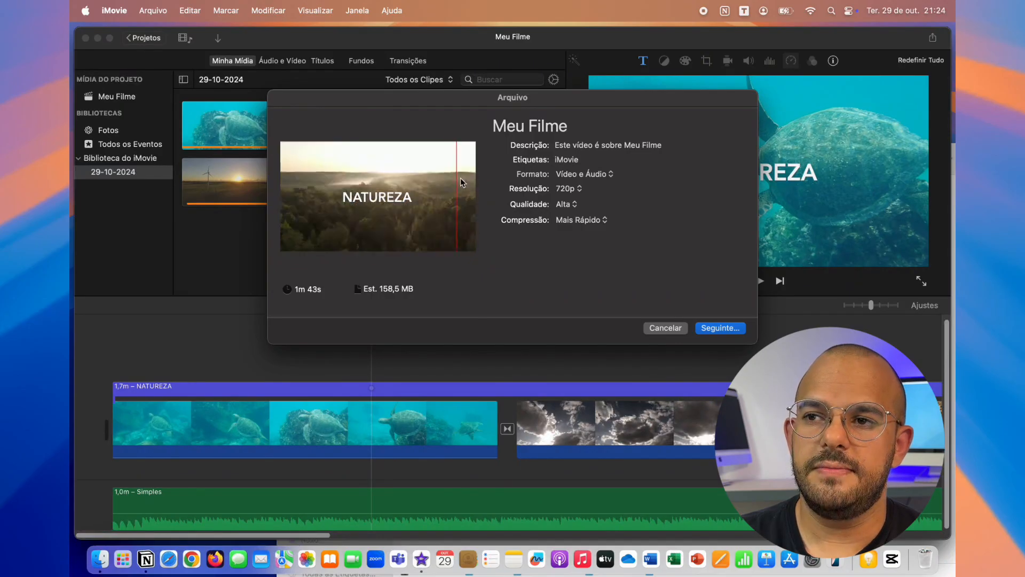
{"action": "left_click", "coordinate": [542, 125]}
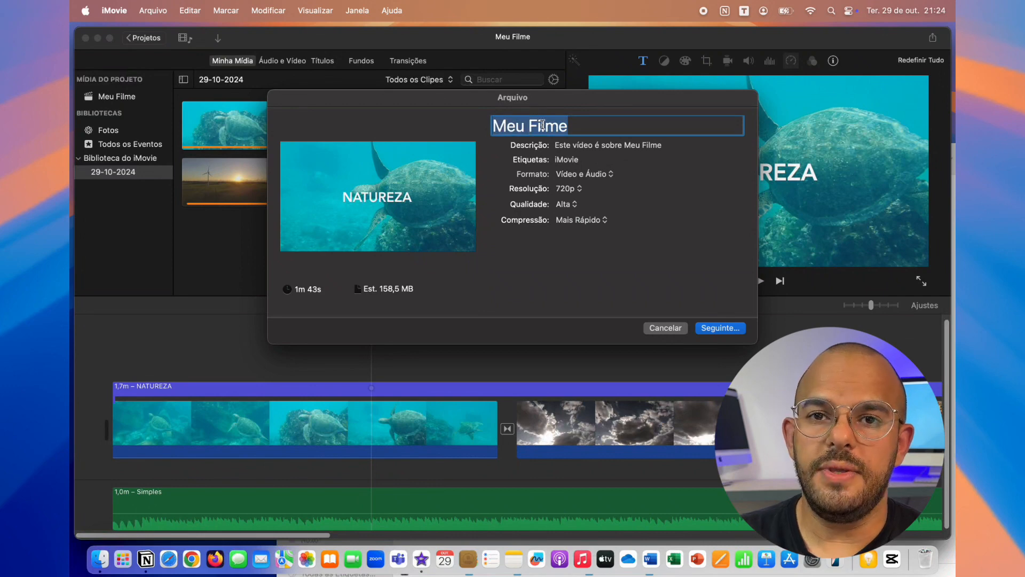
{"action": "type", "text": "Natureza"}
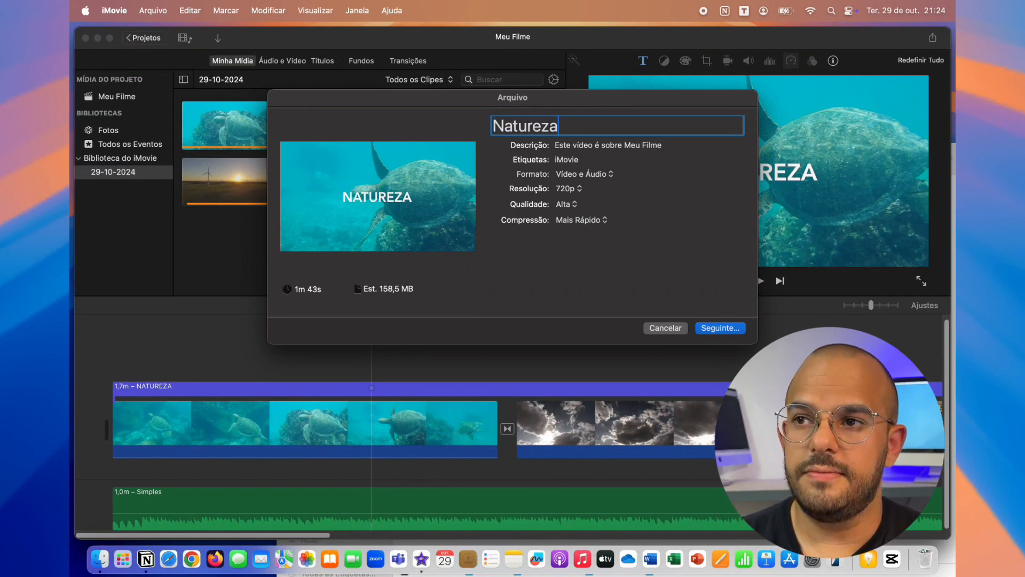
Step: Clear the description and the tags in the film's export settings
{"action": "left_click", "coordinate": [562, 146]}
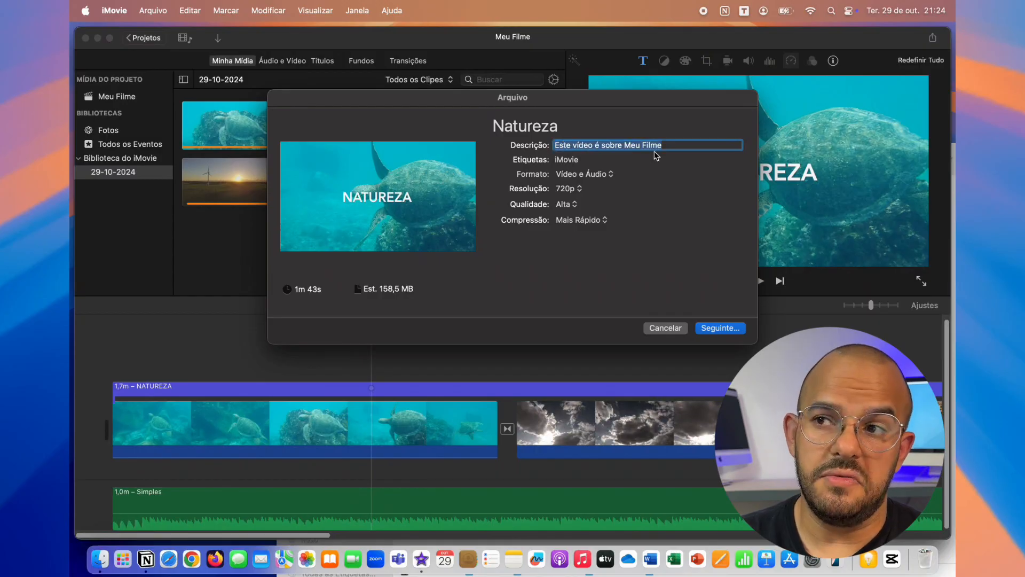
{"action": "key", "text": "BackSpace"}
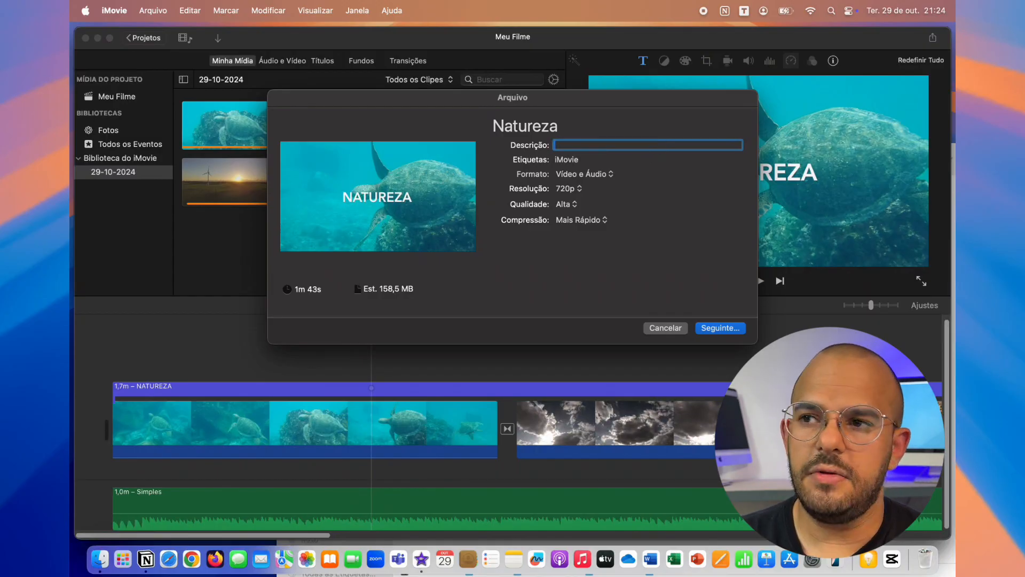
{"action": "left_click", "coordinate": [587, 159]}
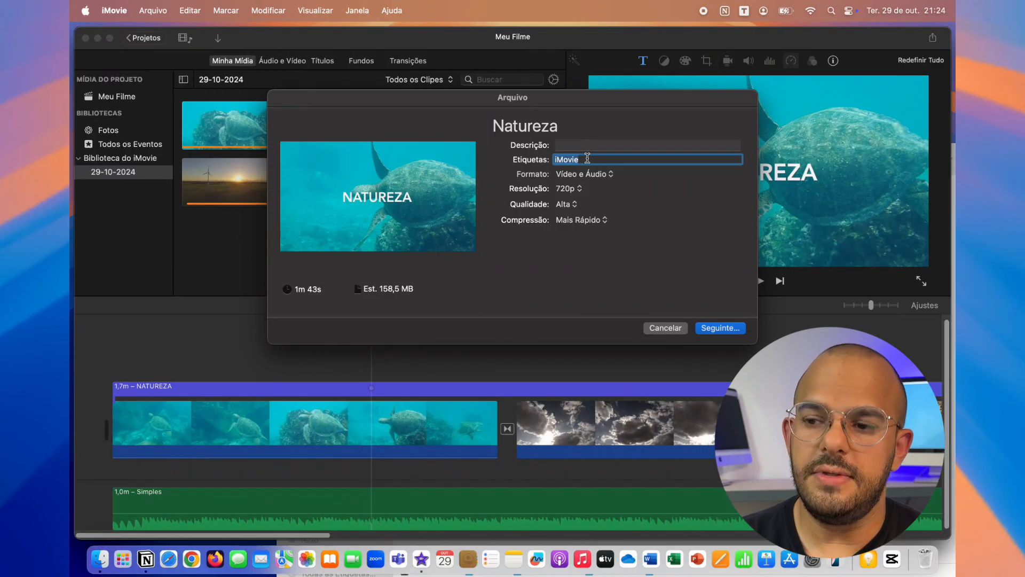
{"action": "key", "text": "BackSpace"}
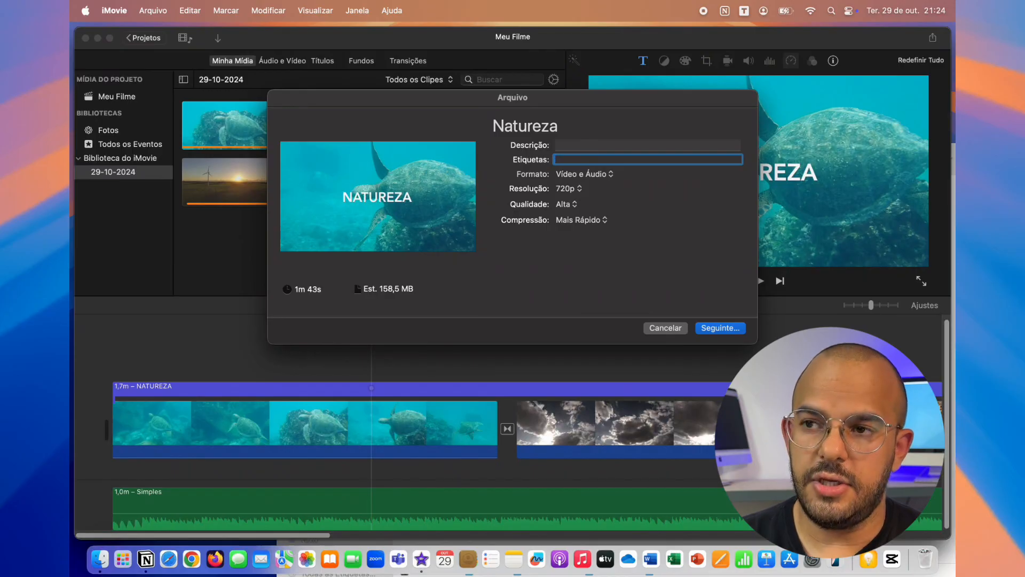
Step: Review the available export formats, resolutions and qualities, keeping Vídeo e Áudio, 720p and Alta
{"action": "left_click", "coordinate": [591, 175]}
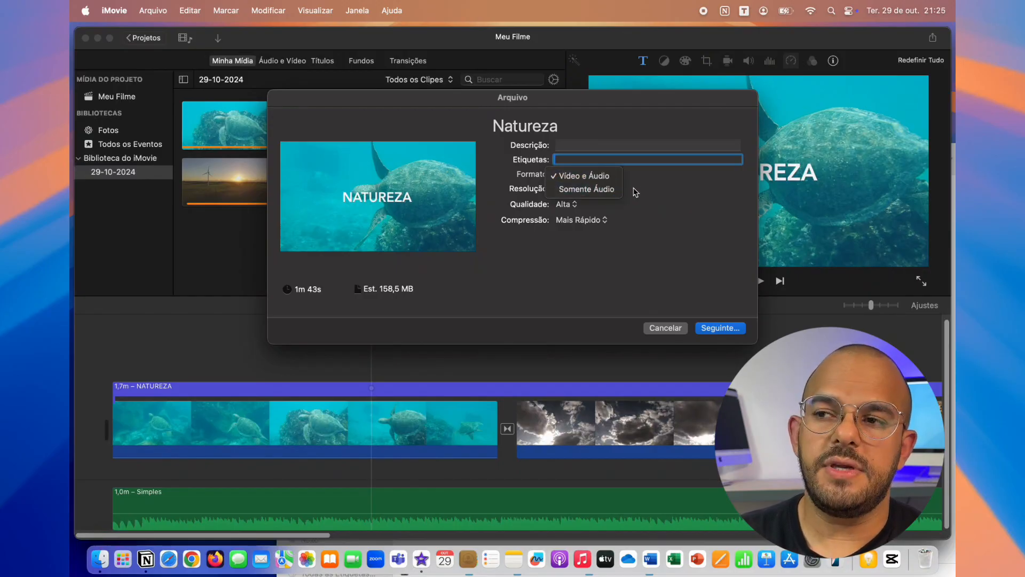
{"action": "left_click", "coordinate": [655, 198]}
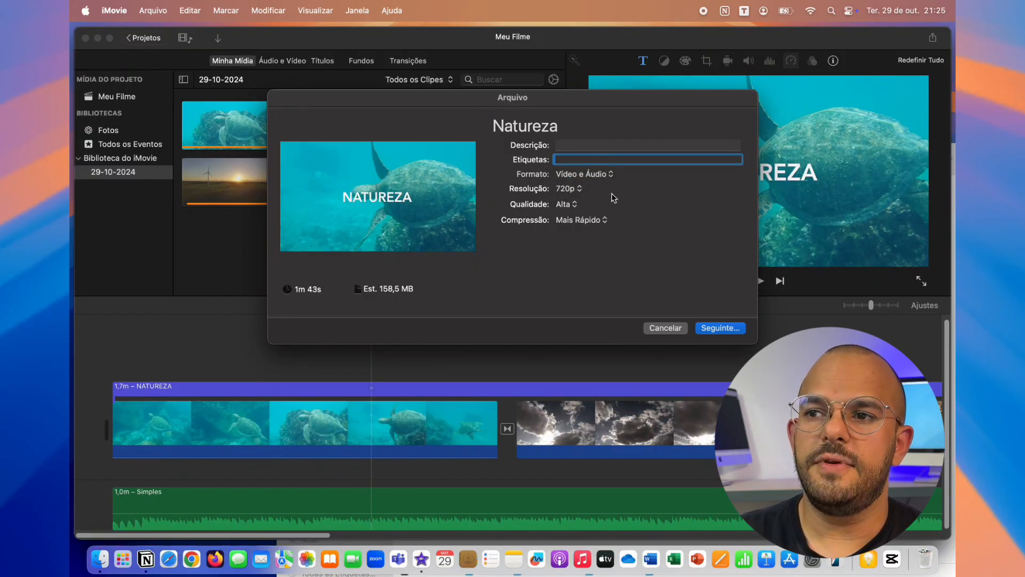
{"action": "left_click", "coordinate": [579, 191]}
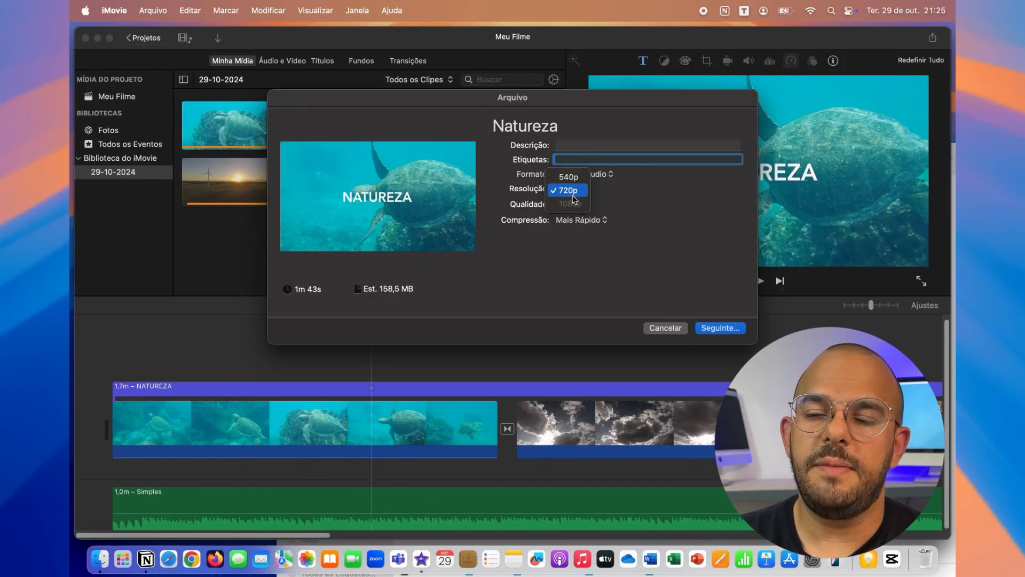
{"action": "left_click", "coordinate": [592, 196]}
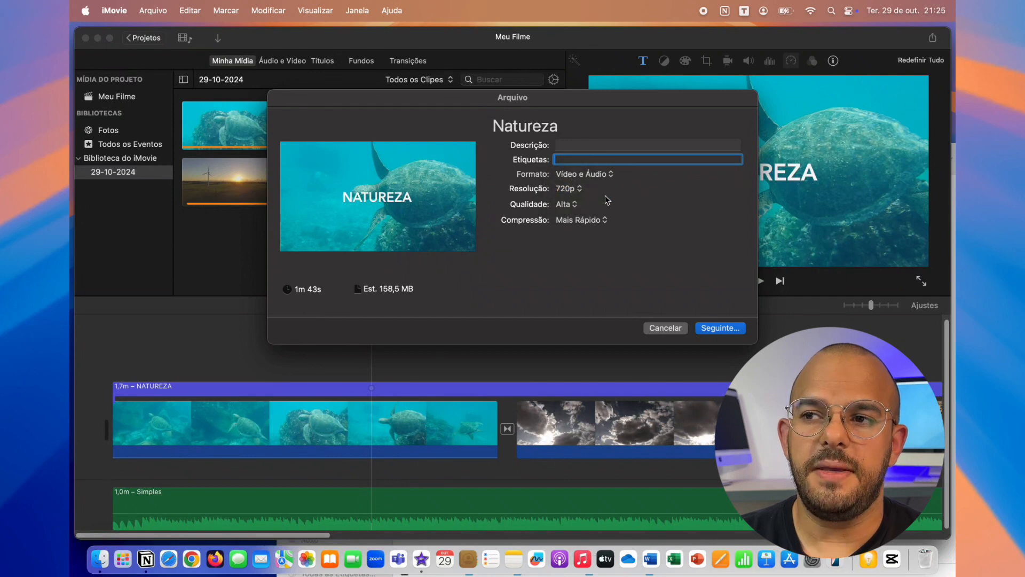
{"action": "left_click", "coordinate": [564, 206]}
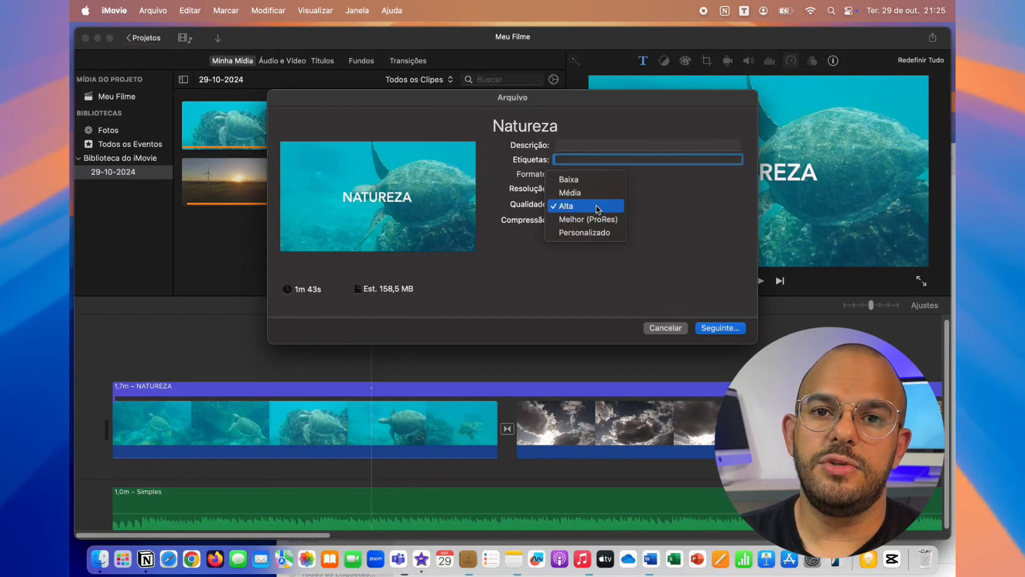
{"action": "left_click", "coordinate": [598, 208]}
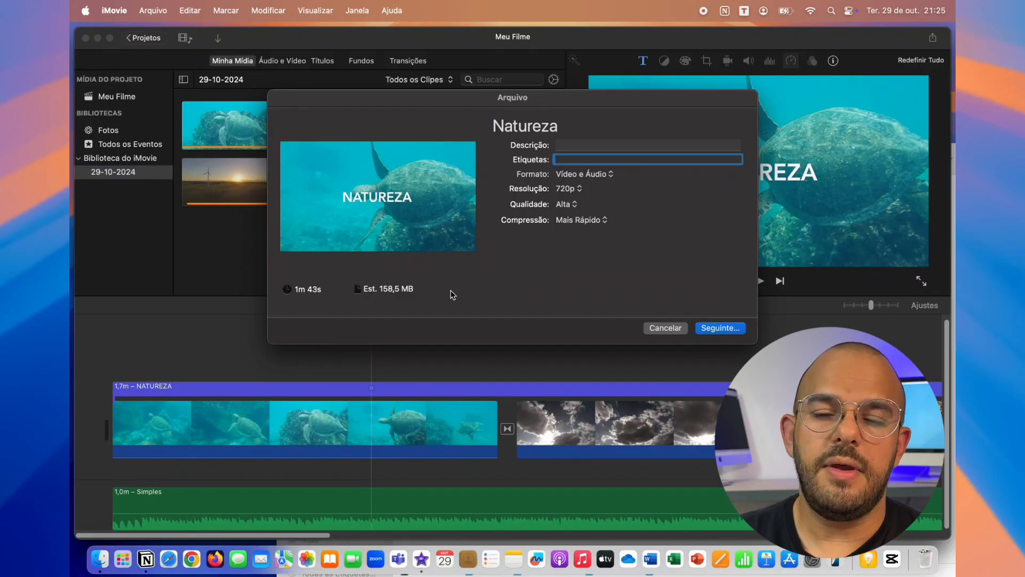
Step: Try the Melhor (ProRes) export quality to compare the estimated file size, and set the quality back to Alta
{"action": "left_click", "coordinate": [575, 206]}
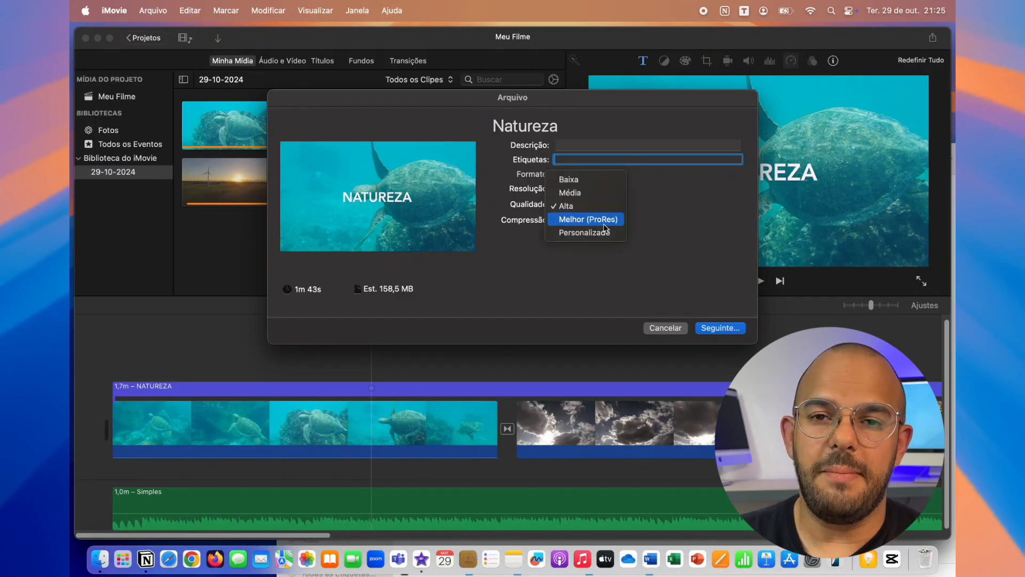
{"action": "left_click", "coordinate": [604, 222]}
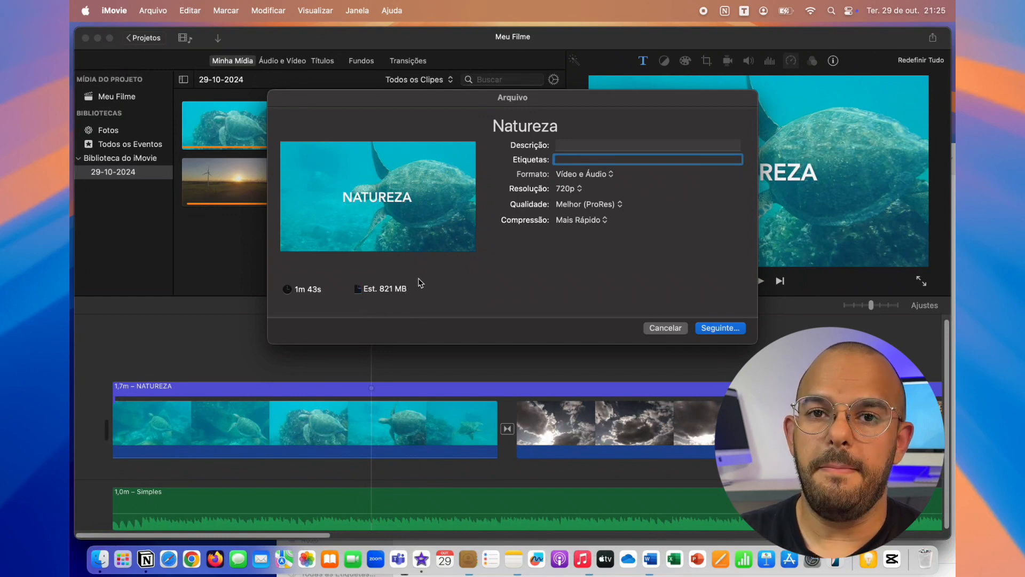
{"action": "left_click", "coordinate": [569, 208]}
{"action": "left_click", "coordinate": [571, 195]}
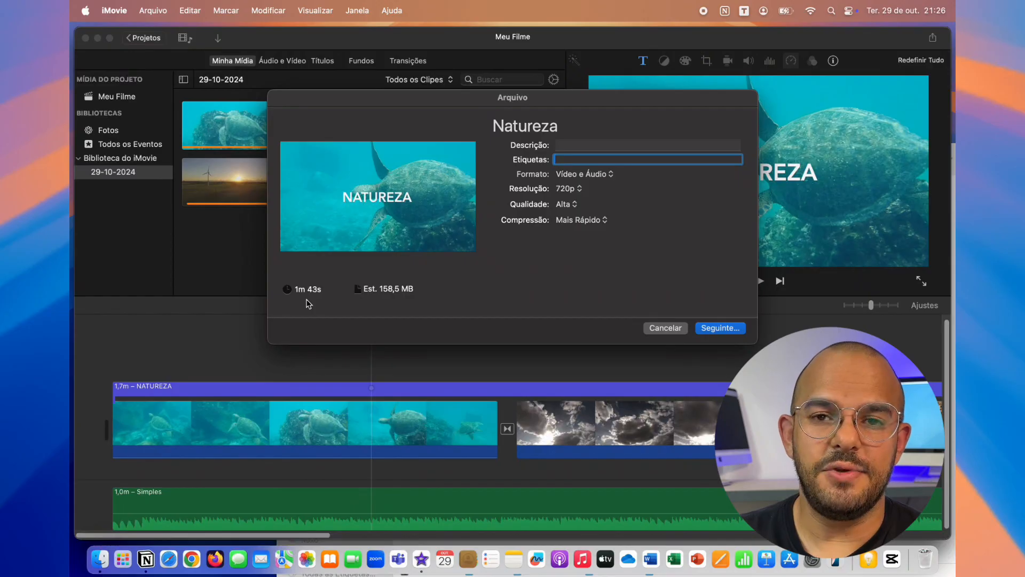
{"action": "left_click", "coordinate": [574, 205]}
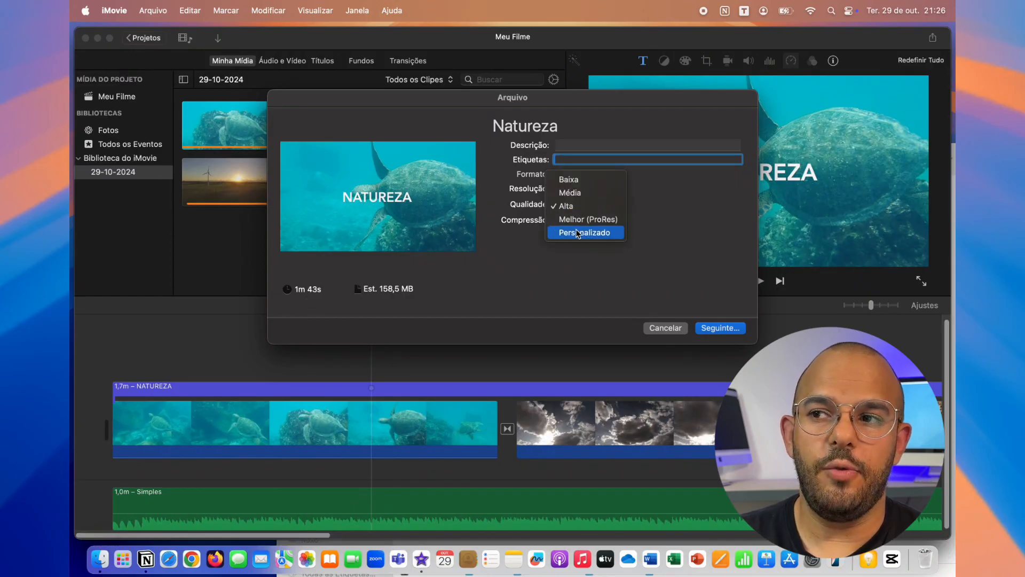
{"action": "left_click", "coordinate": [527, 298]}
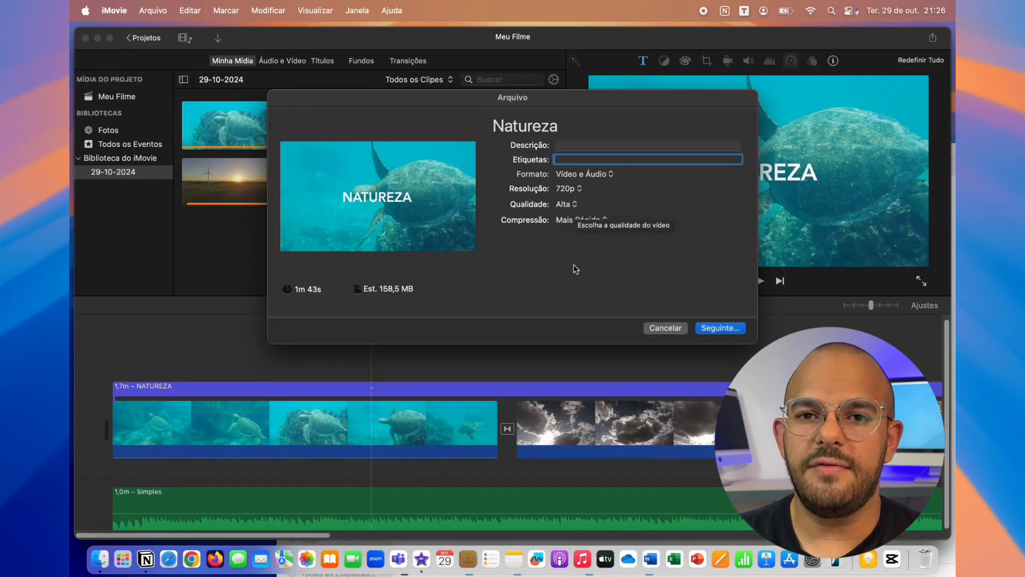
Step: Set the export compression to Melhor Qualidade and save the film as Natureza in the Mesa folder
{"action": "left_click", "coordinate": [565, 222]}
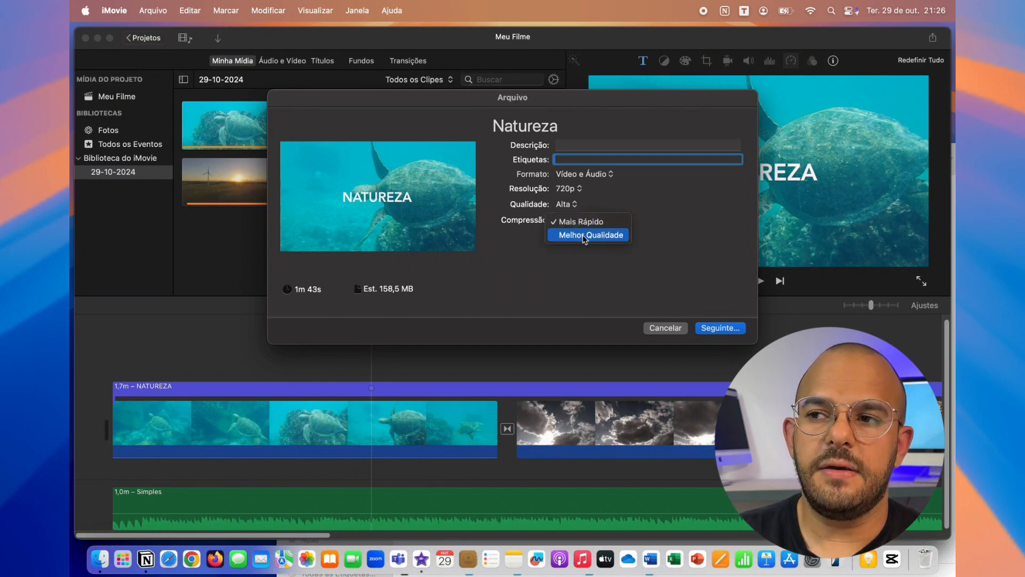
{"action": "left_click", "coordinate": [584, 235]}
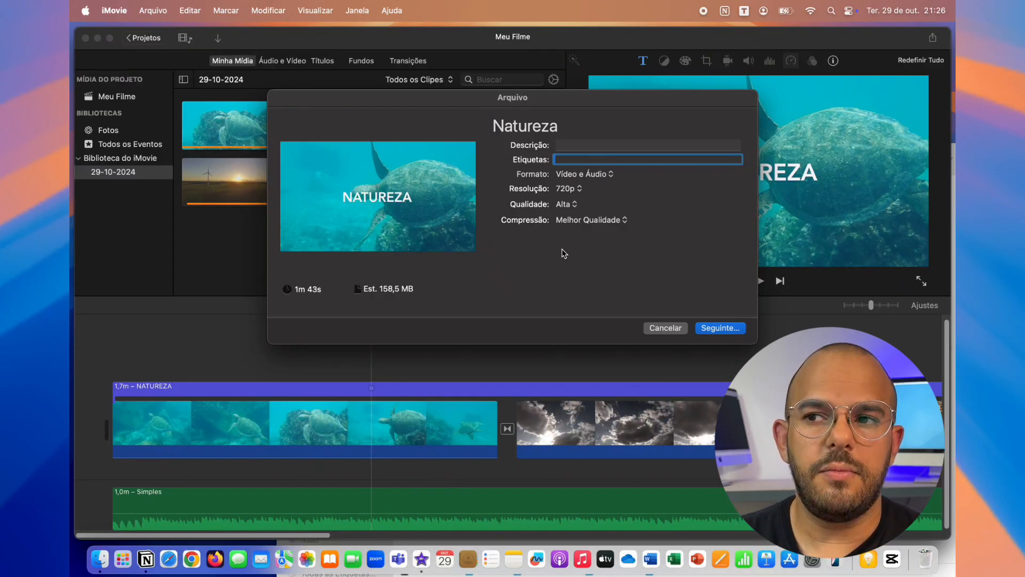
{"action": "left_click", "coordinate": [728, 329]}
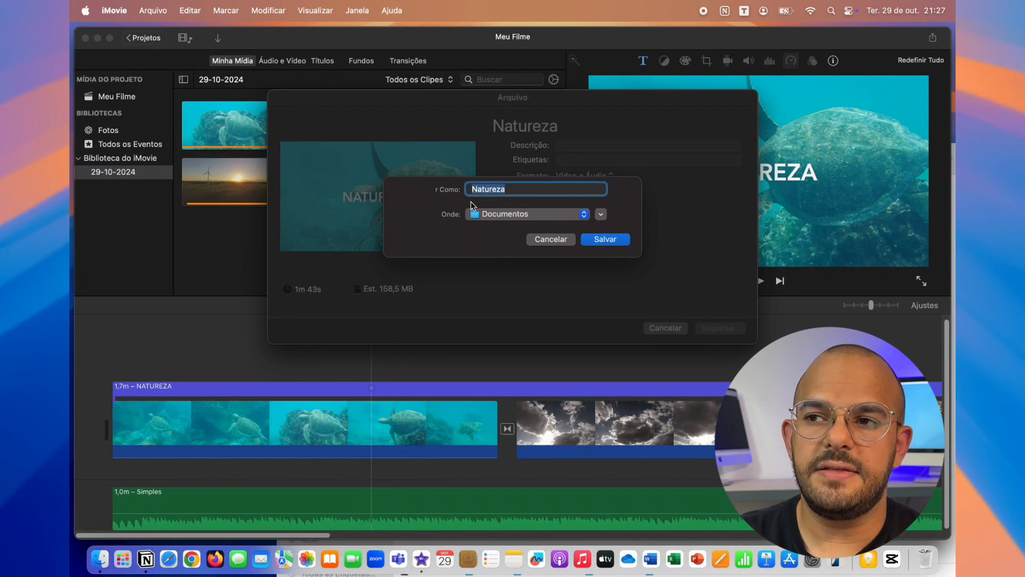
{"action": "left_click", "coordinate": [600, 214]}
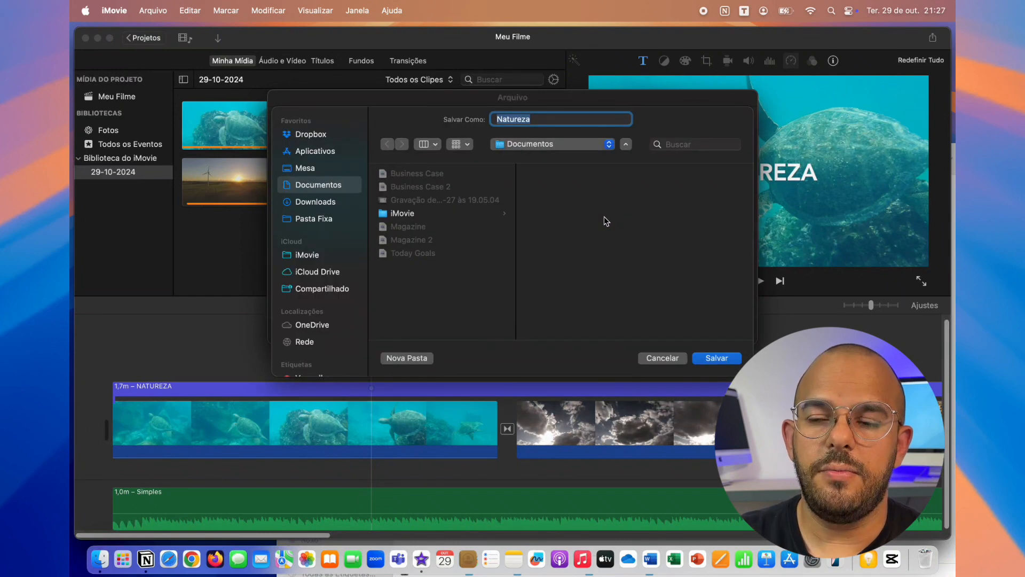
{"action": "left_click", "coordinate": [332, 169]}
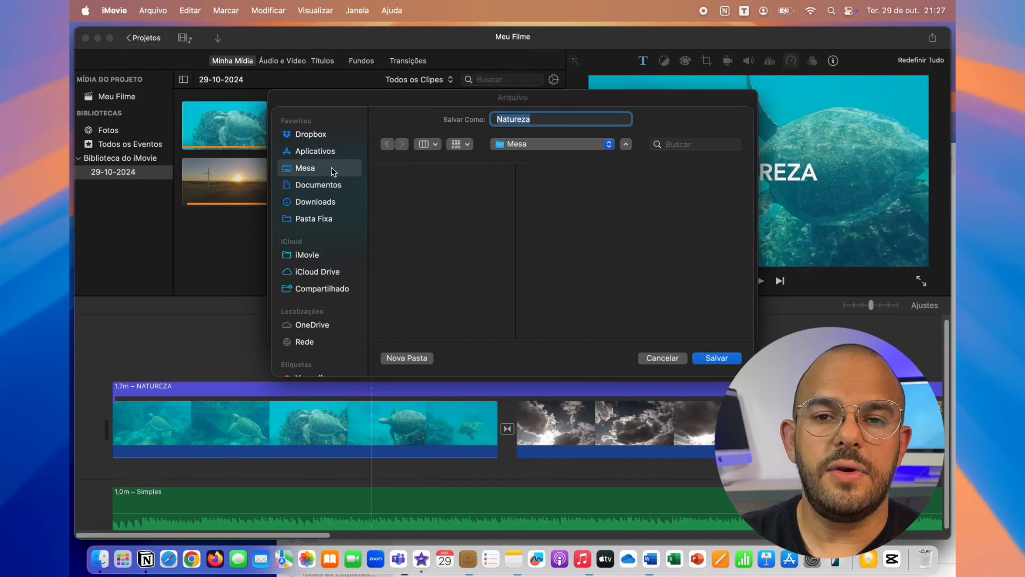
{"action": "left_click", "coordinate": [725, 364]}
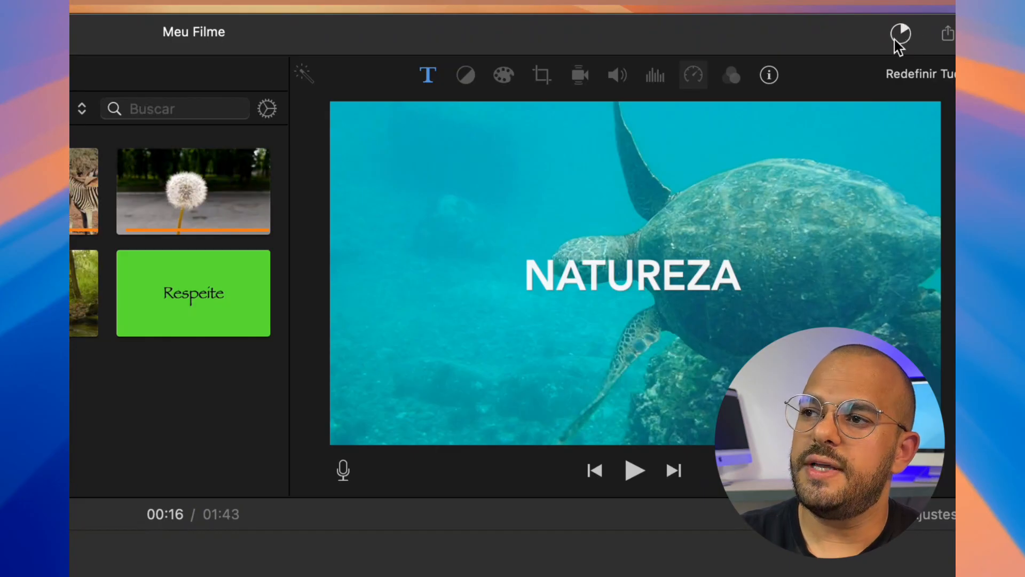
{"action": "left_click", "coordinate": [905, 41]}
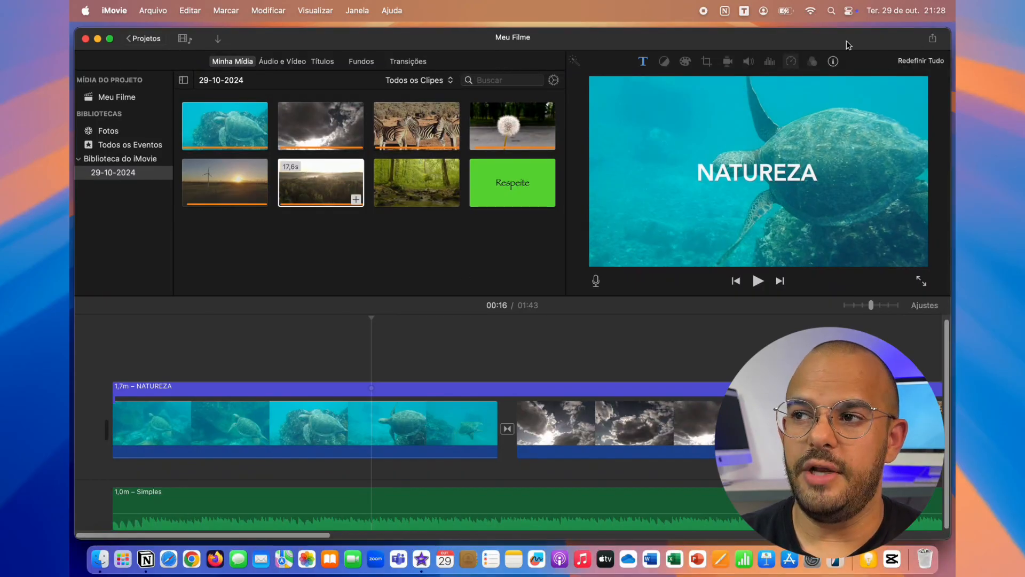
Step: Minimize the editor and preview the exported Natureza.mp4 from the desktop with Quick Look
{"action": "left_click", "coordinate": [97, 39]}
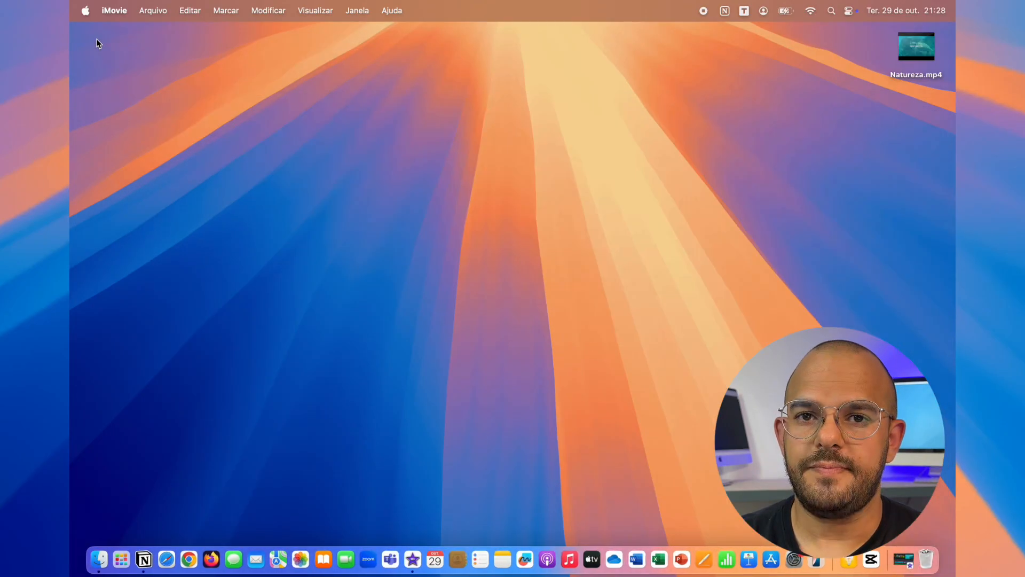
{"action": "left_click", "coordinate": [909, 54]}
{"action": "left_click", "coordinate": [901, 57]}
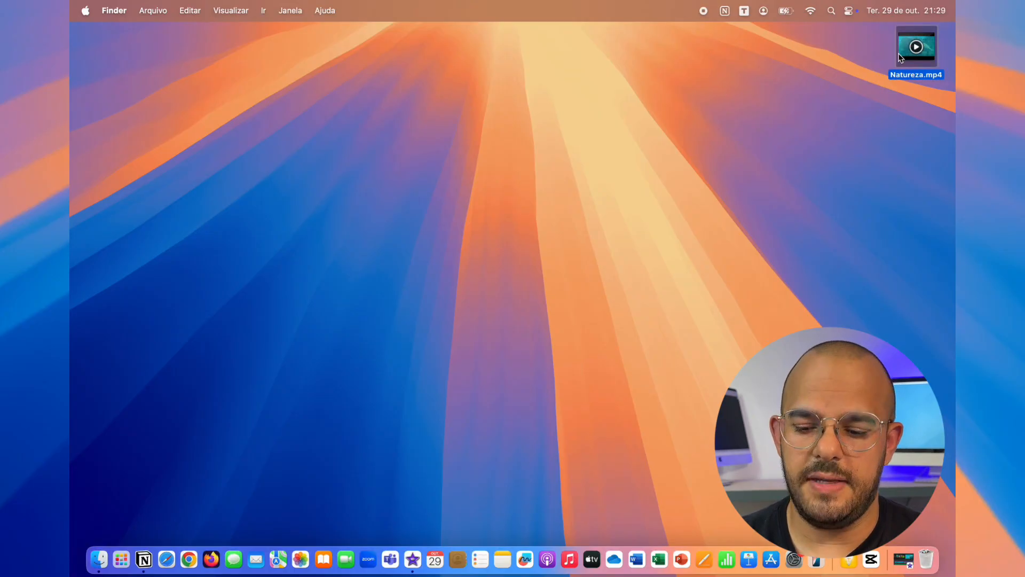
{"action": "key", "text": "space"}
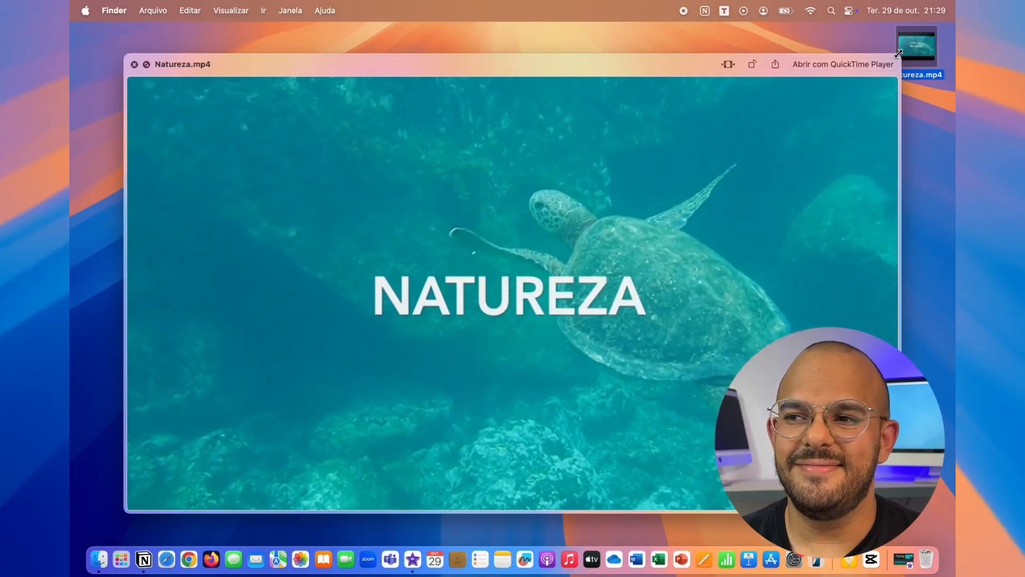
{"action": "key", "text": "space"}
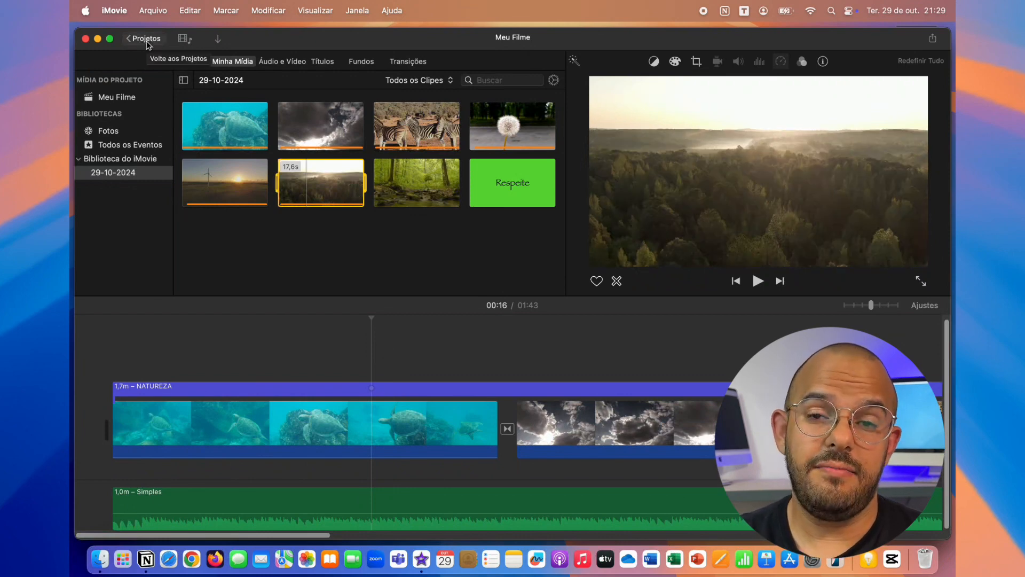
Step: Name the project Natureza on returning to the projects overview, and reopen it for editing
{"action": "left_click", "coordinate": [145, 39]}
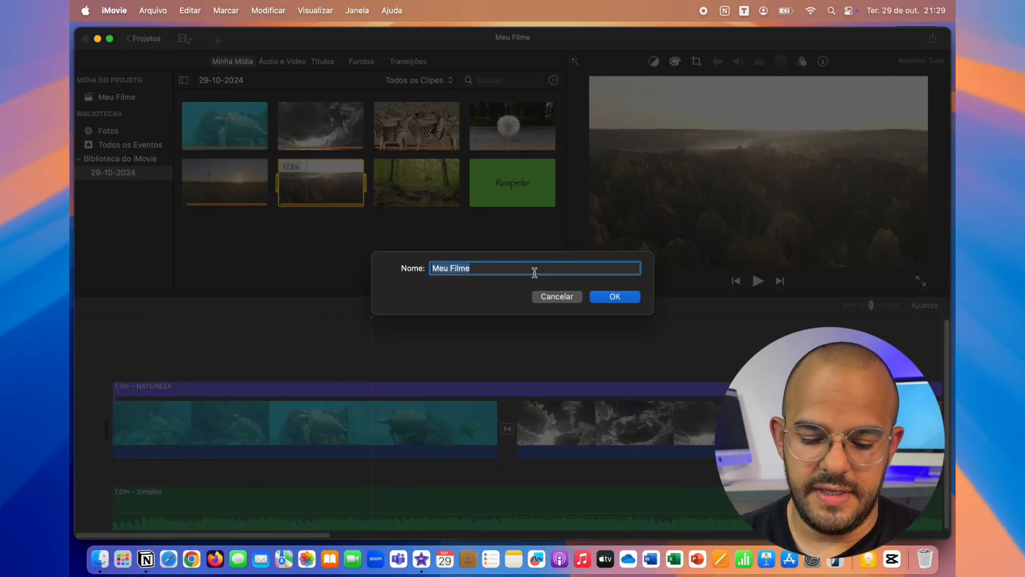
{"action": "type", "text": "Natureza"}
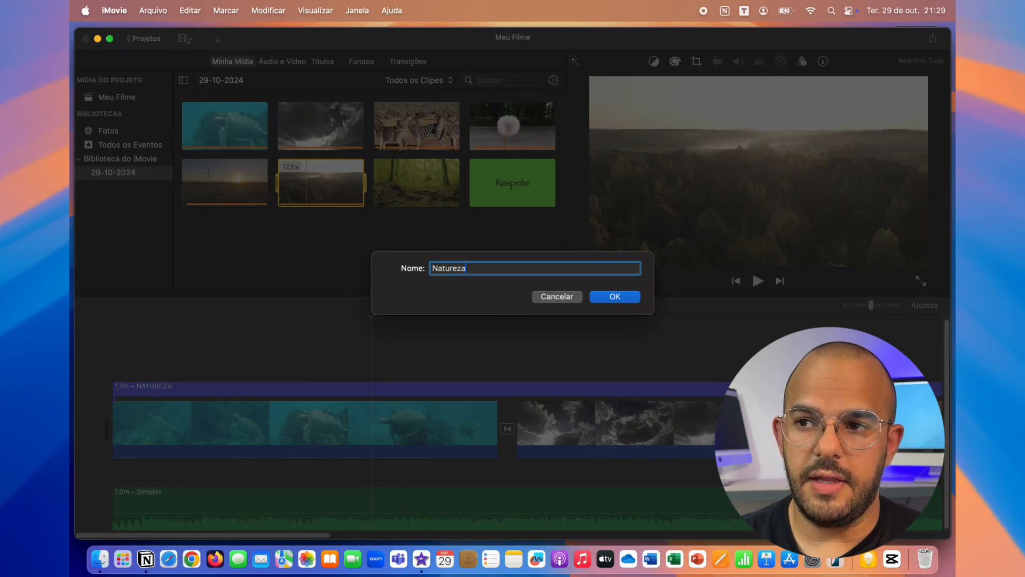
{"action": "key", "text": "Return"}
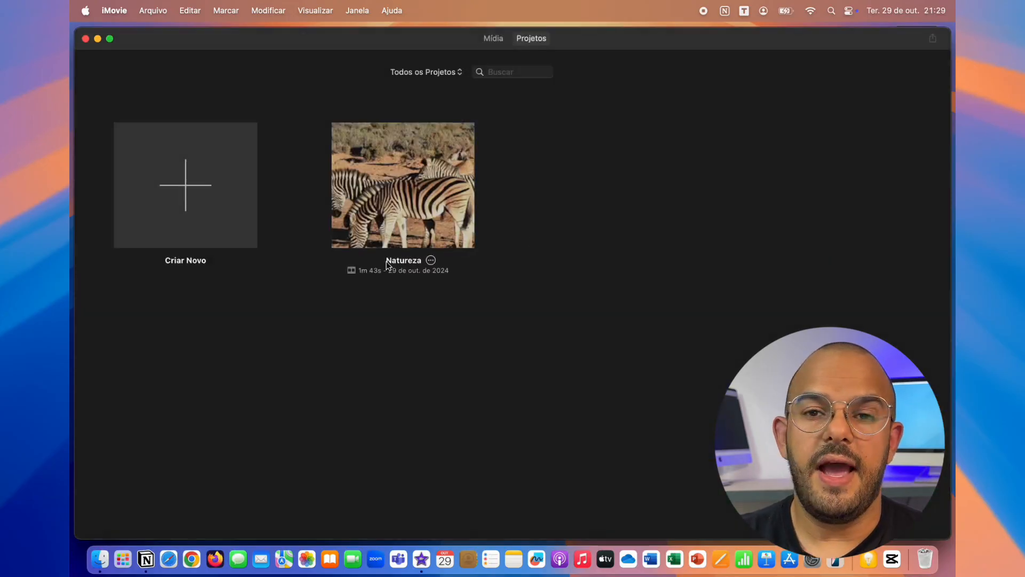
{"action": "double_click", "coordinate": [402, 201]}
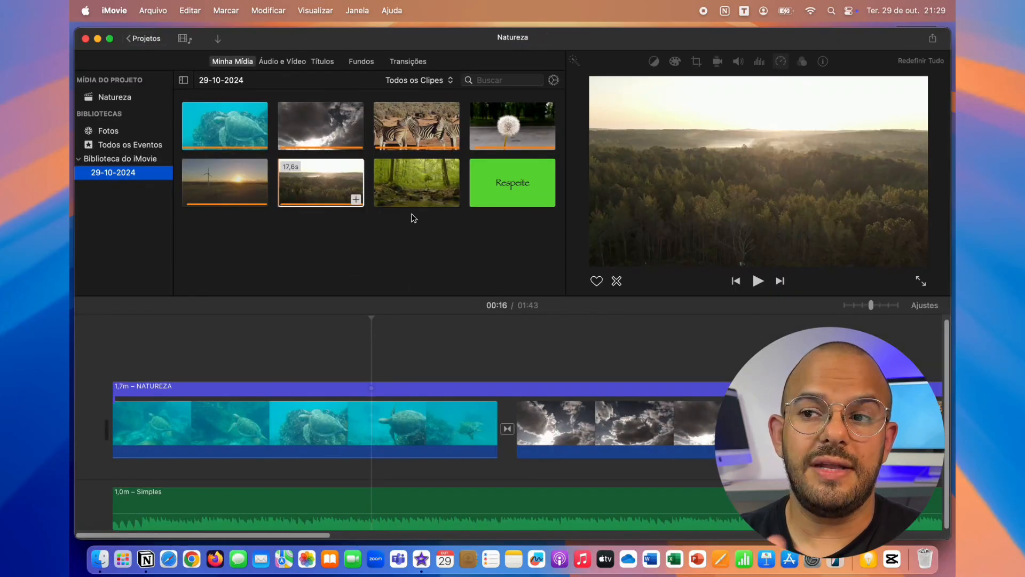
{"action": "left_click", "coordinate": [444, 337]}
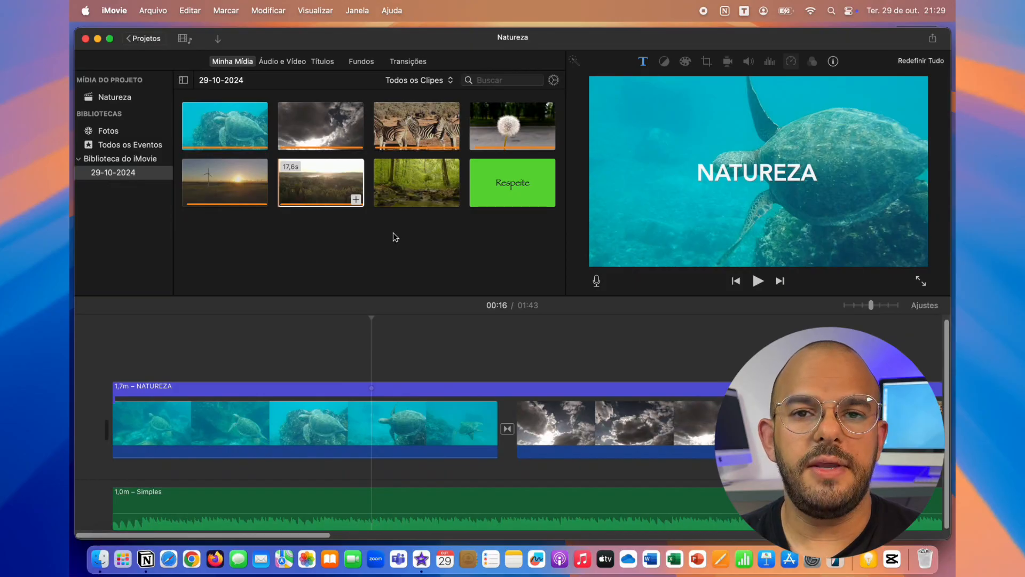
Step: Return to the projects overview and start a new project of the Trailer type
{"action": "left_click", "coordinate": [144, 40]}
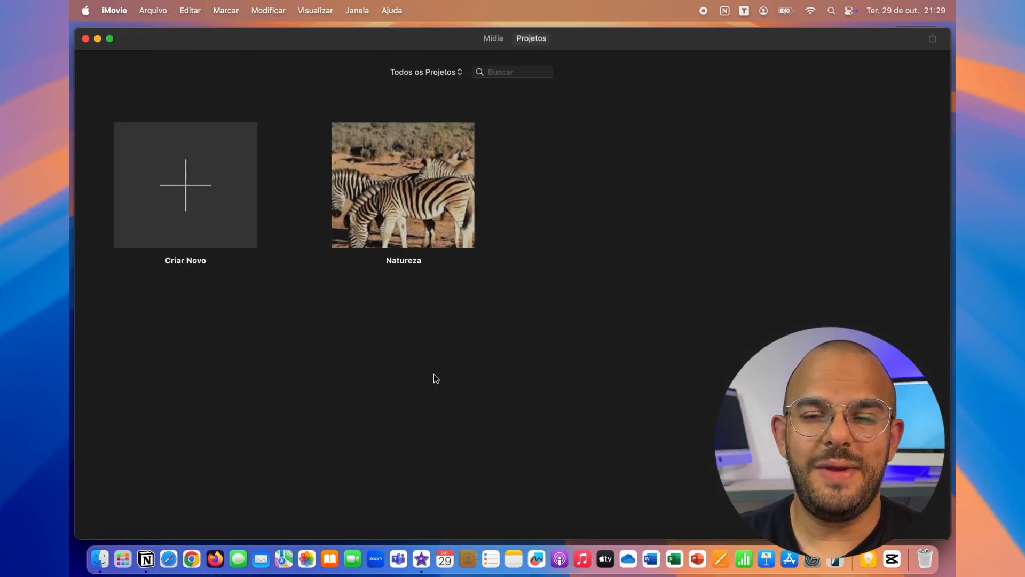
{"action": "left_click", "coordinate": [200, 197]}
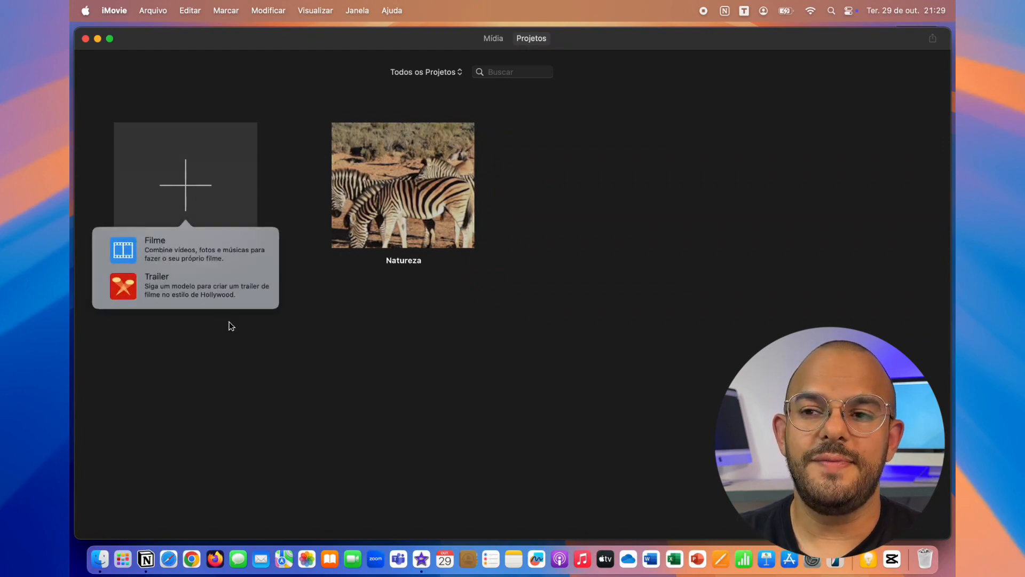
{"action": "left_click", "coordinate": [130, 288]}
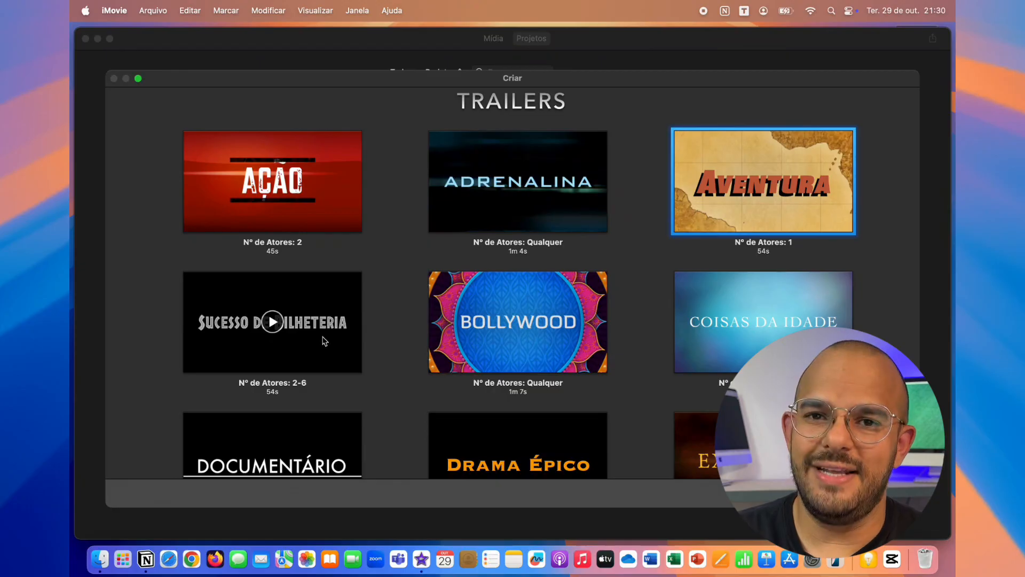
Step: Look through the available trailer templates and preview the Aventura trailer
{"action": "scroll", "coordinate": [613, 245], "scroll_direction": "down", "scroll_amount": 10}
{"action": "scroll", "coordinate": [613, 245], "scroll_direction": "up", "scroll_amount": 10}
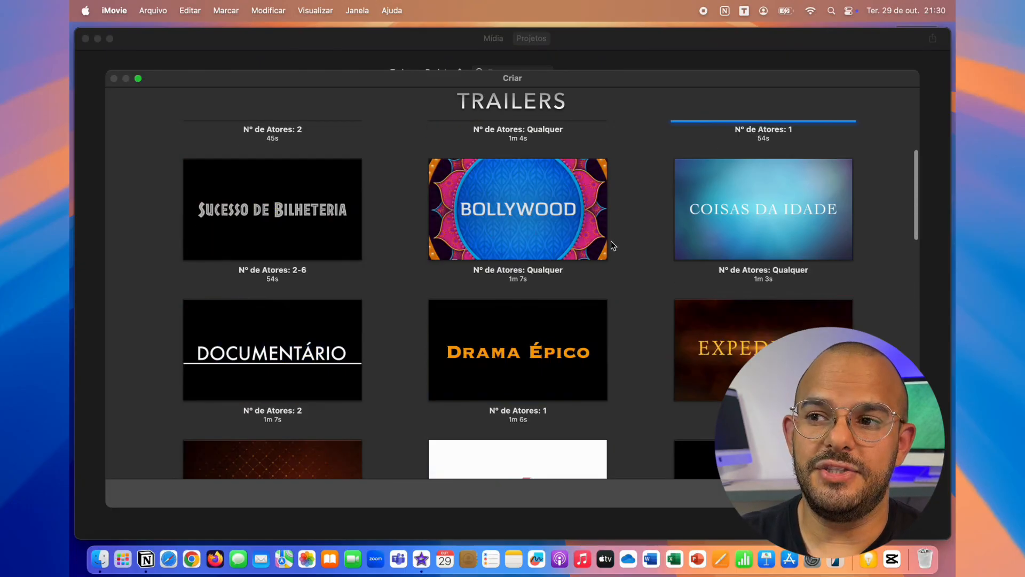
{"action": "scroll", "coordinate": [613, 247], "scroll_direction": "down", "scroll_amount": 6}
{"action": "scroll", "coordinate": [614, 247], "scroll_direction": "down", "scroll_amount": 3}
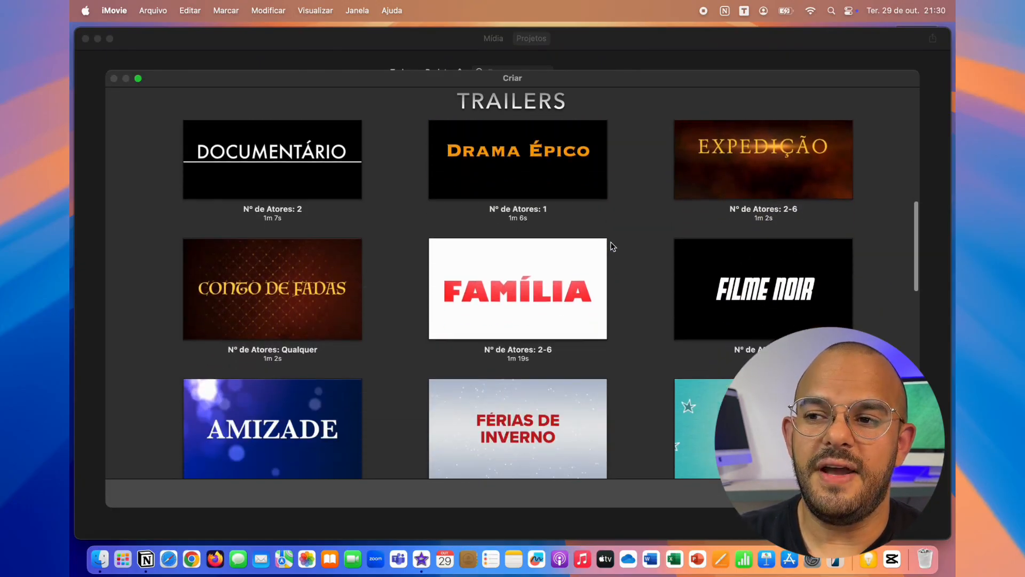
{"action": "scroll", "coordinate": [613, 247], "scroll_direction": "up", "scroll_amount": 9}
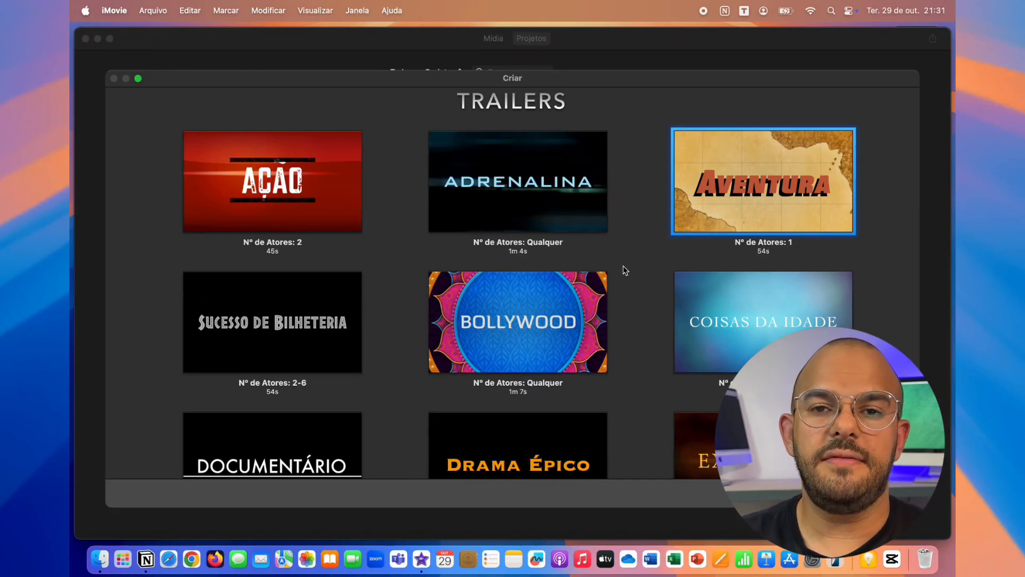
{"action": "mouse_move", "coordinate": [681, 229]}
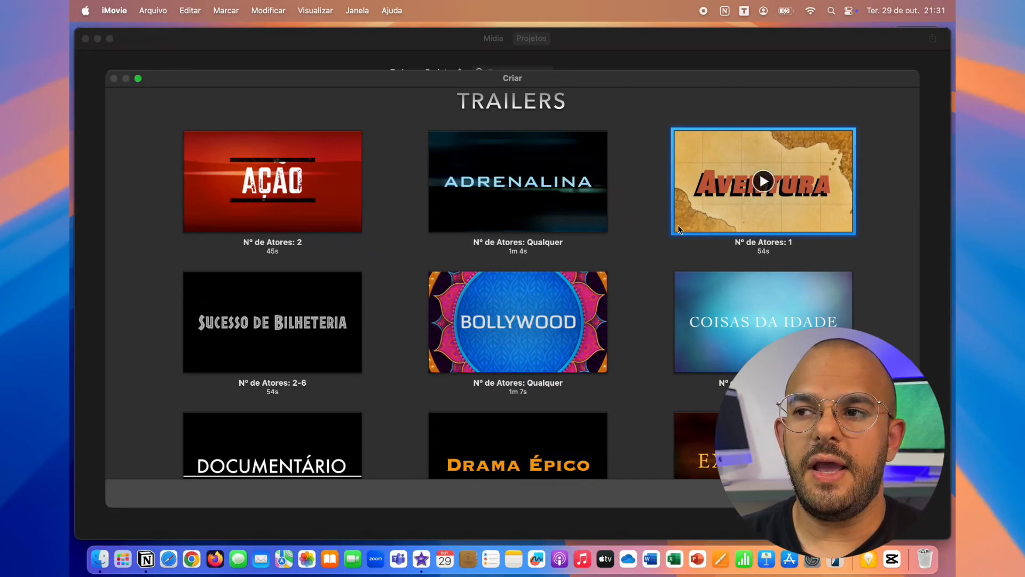
{"action": "left_click", "coordinate": [762, 183]}
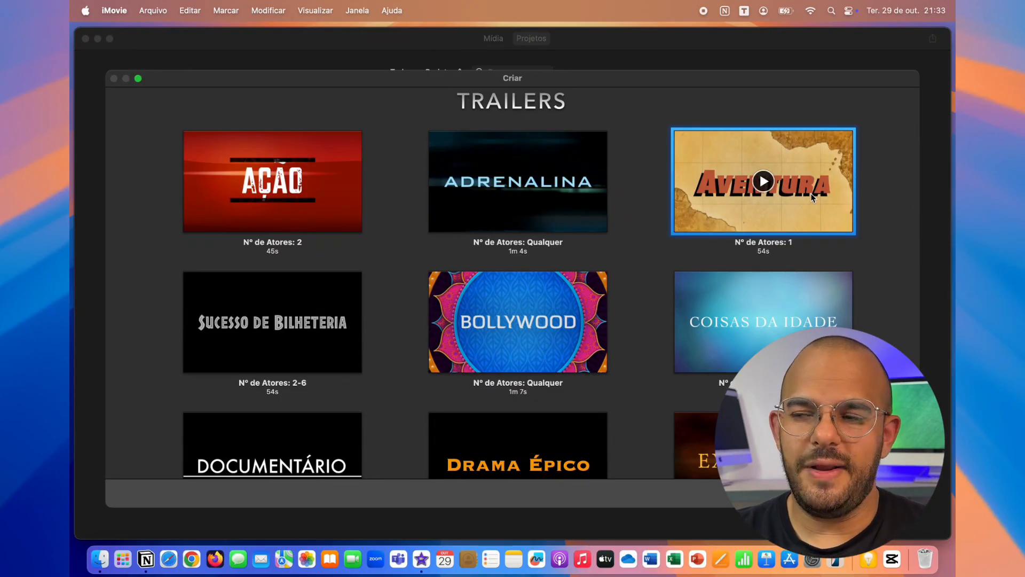
Step: Create the trailer from the Aventura template and look over the fields of its Esboço outline
{"action": "double_click", "coordinate": [811, 194]}
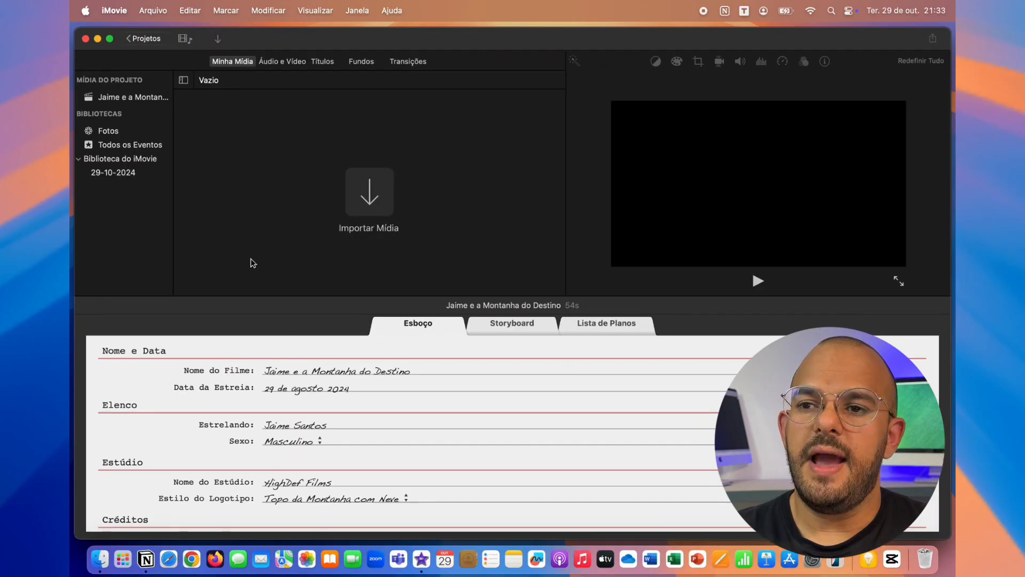
{"action": "scroll", "coordinate": [273, 387], "scroll_direction": "down", "scroll_amount": 3}
{"action": "scroll", "coordinate": [290, 406], "scroll_direction": "up", "scroll_amount": 3}
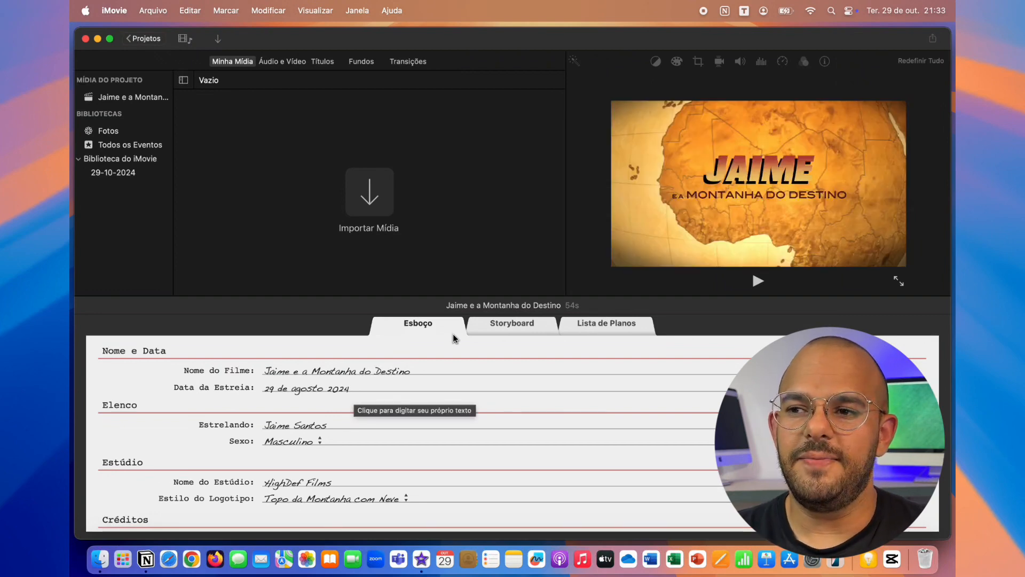
Step: Replace the HighDef Films studio title in the trailer's storyboard with Conheça Seu Mac Films
{"action": "left_click", "coordinate": [495, 331]}
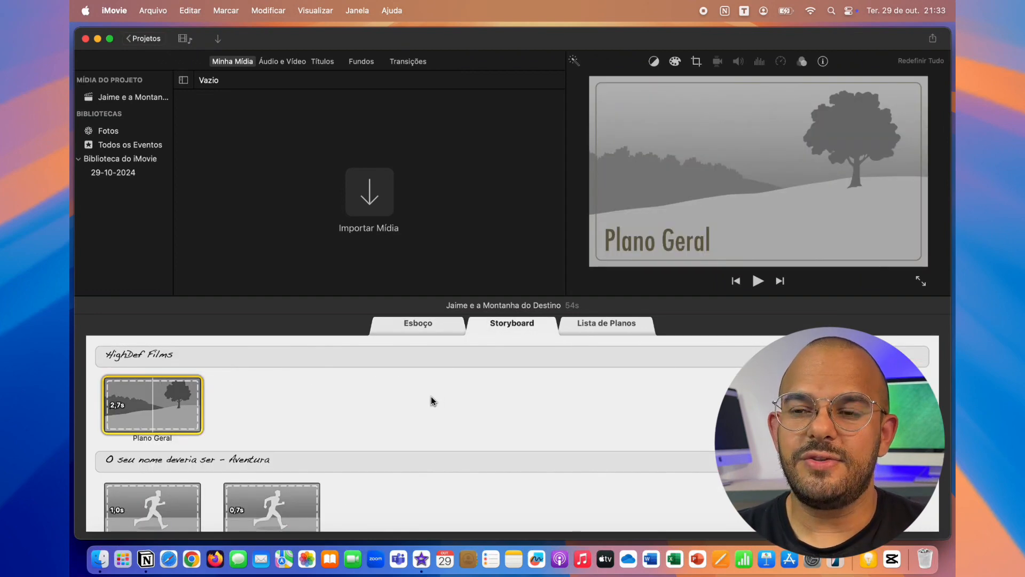
{"action": "left_click", "coordinate": [141, 353]}
{"action": "left_click", "coordinate": [141, 353]}
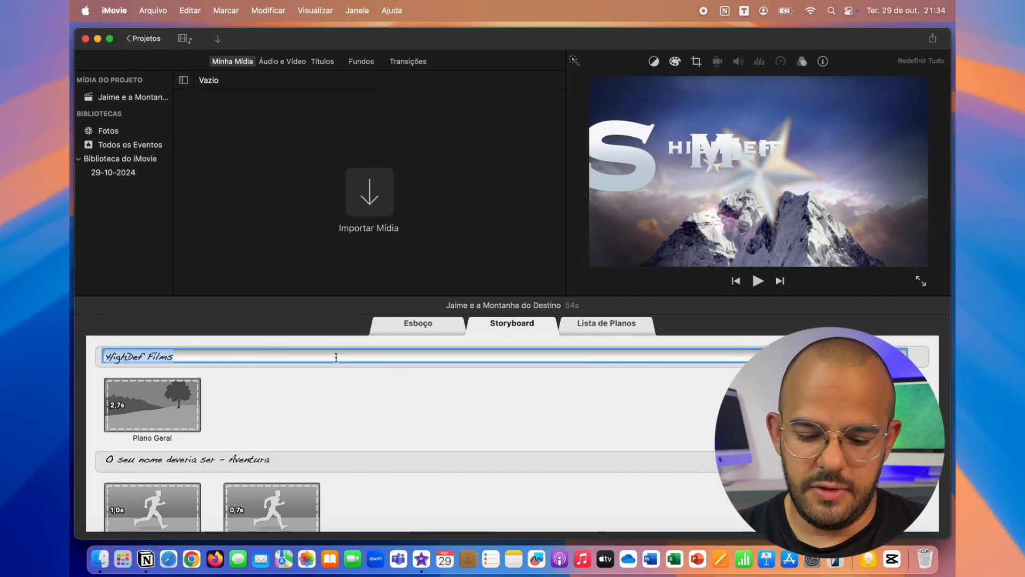
{"action": "type", "text": "Conhe"}
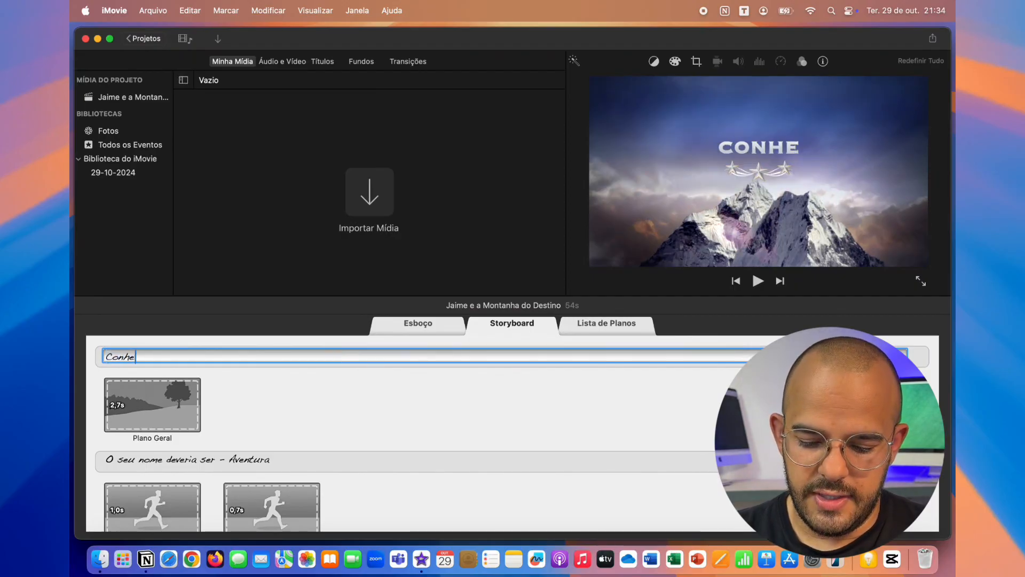
{"action": "type", "text": "ça Seu Mac Films"}
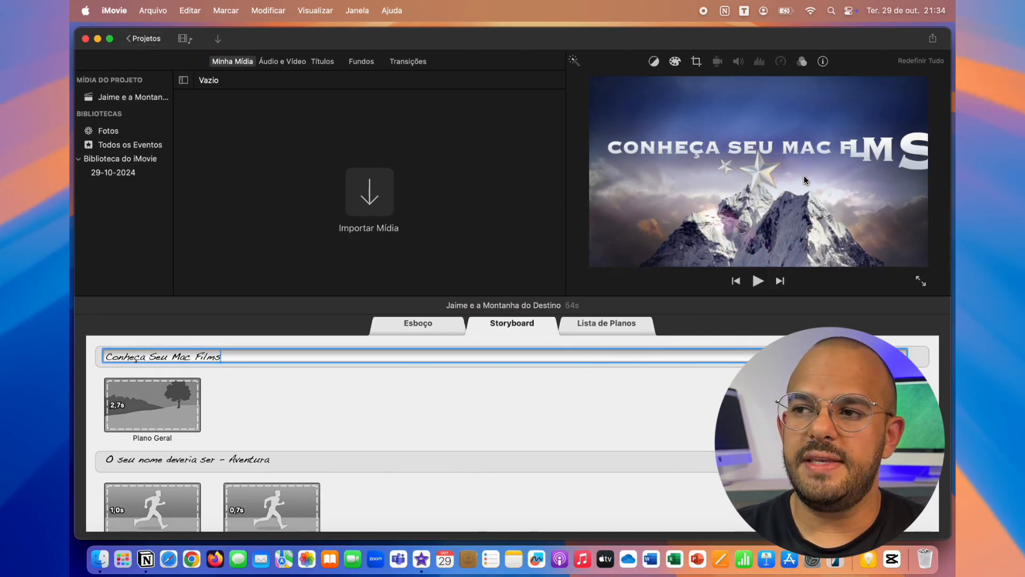
Step: Examine the storyboard's title sections and shot placeholders from the first Plano Geral through to Créditos
{"action": "scroll", "coordinate": [374, 395], "scroll_direction": "down", "scroll_amount": 2}
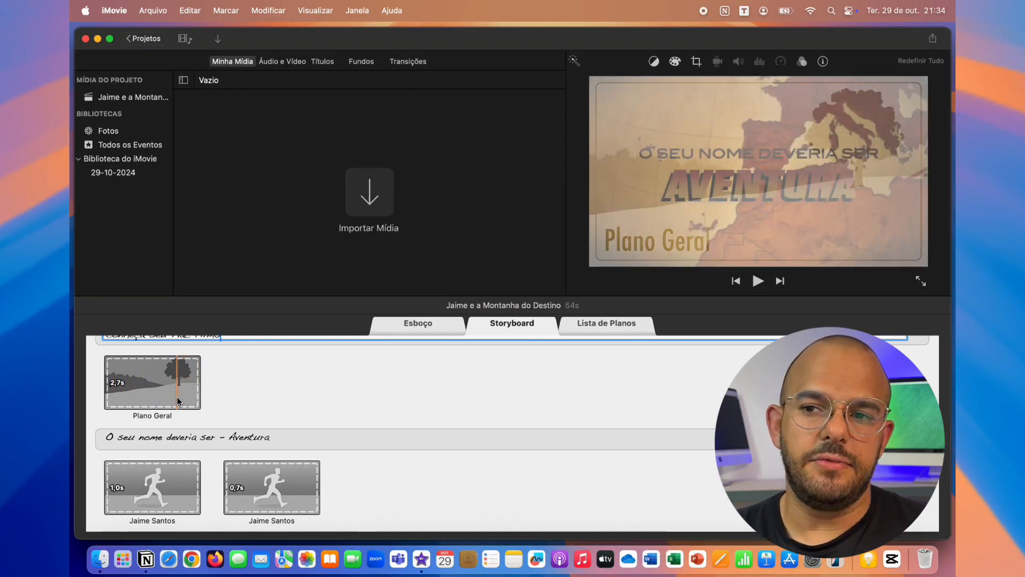
{"action": "scroll", "coordinate": [171, 401], "scroll_direction": "down", "scroll_amount": 3}
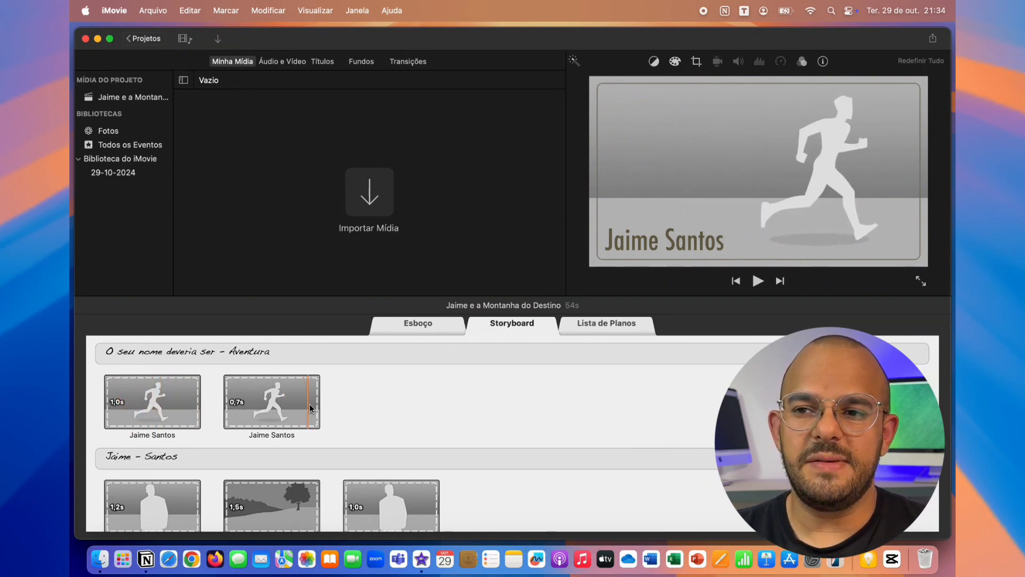
{"action": "scroll", "coordinate": [224, 417], "scroll_direction": "down", "scroll_amount": 4}
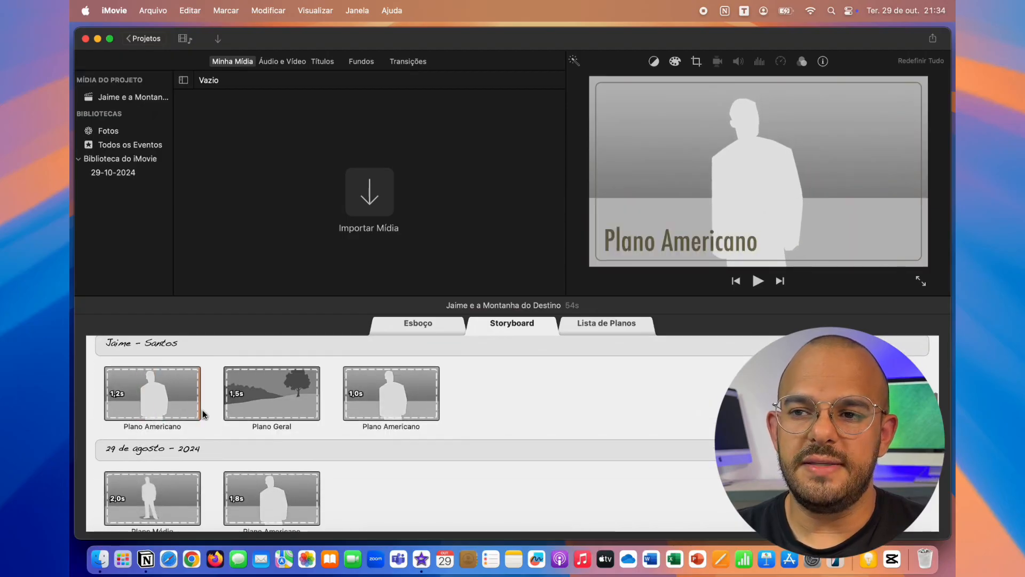
{"action": "scroll", "coordinate": [357, 416], "scroll_direction": "down", "scroll_amount": 1}
{"action": "scroll", "coordinate": [357, 415], "scroll_direction": "down", "scroll_amount": 5}
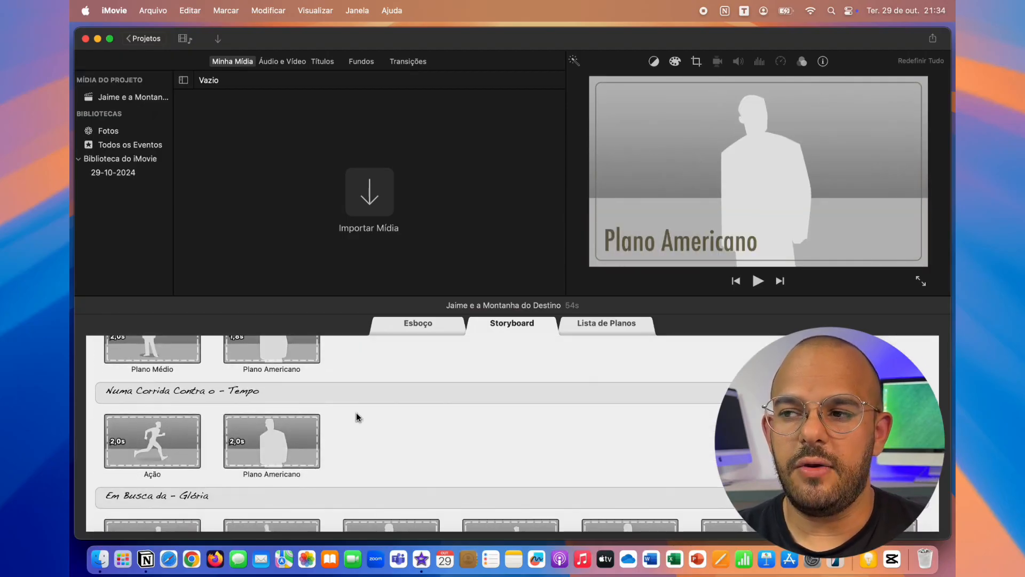
{"action": "scroll", "coordinate": [218, 451], "scroll_direction": "down", "scroll_amount": 3}
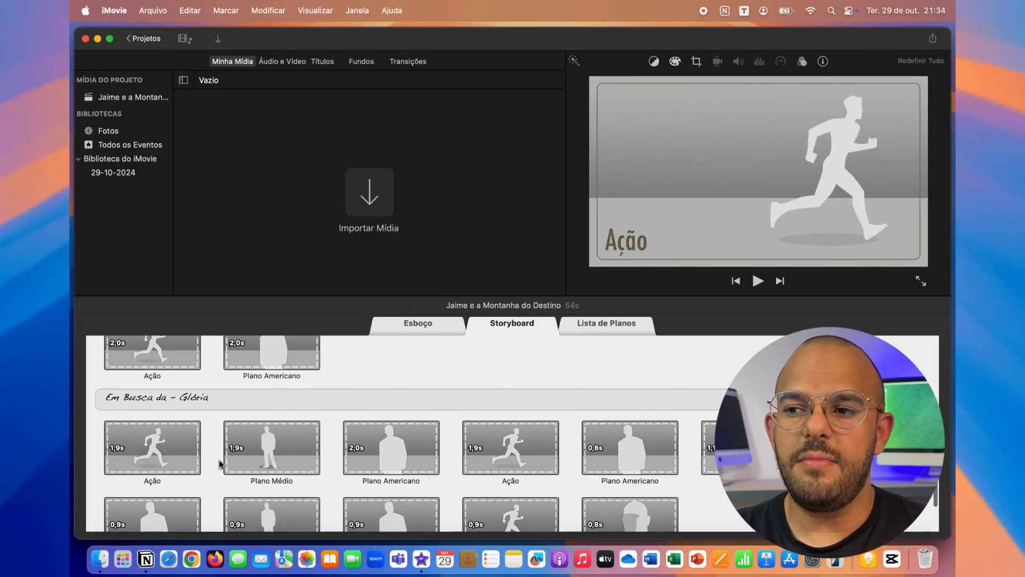
{"action": "scroll", "coordinate": [267, 463], "scroll_direction": "down", "scroll_amount": 3}
{"action": "scroll", "coordinate": [320, 464], "scroll_direction": "down", "scroll_amount": 2}
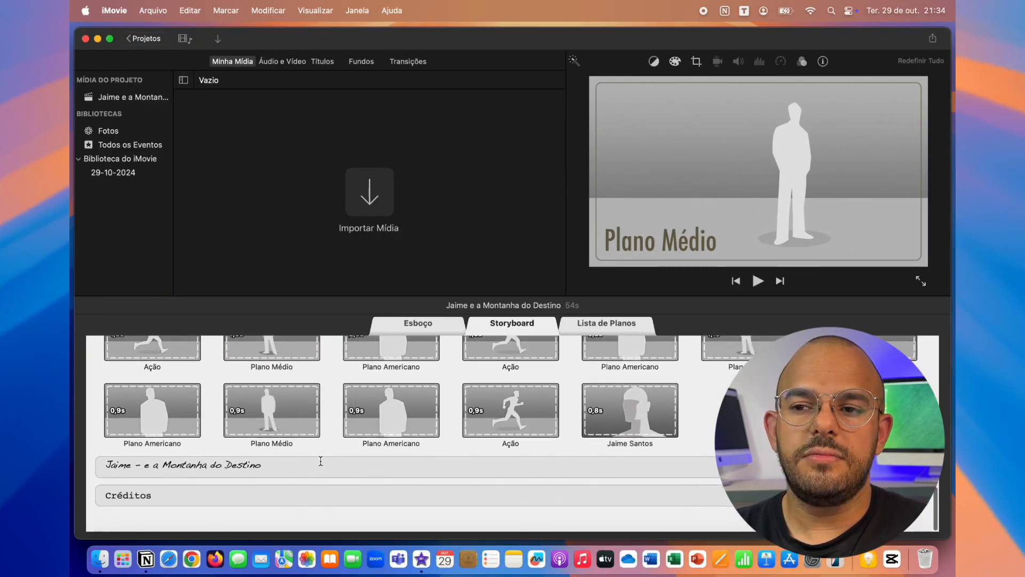